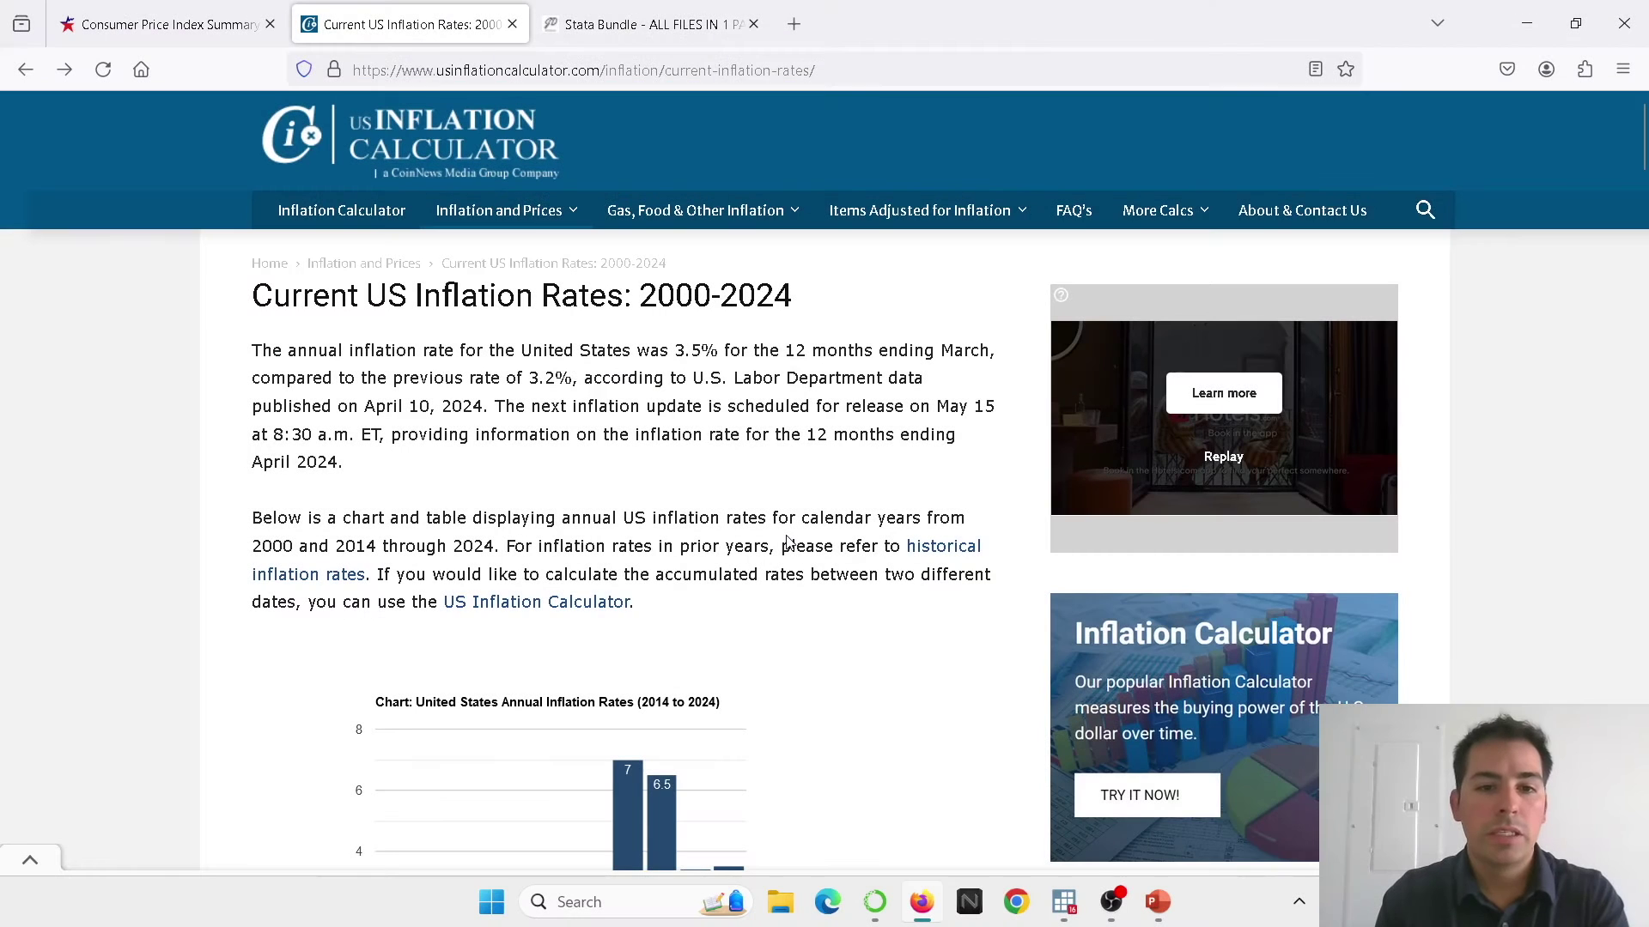
Scroll past the annual table to the 2014-2024 monthly vs. 12-month inflation chart and inspect its lines
{"action": "scroll", "coordinate": [788, 541], "scroll_direction": "down", "scroll_amount": 2}
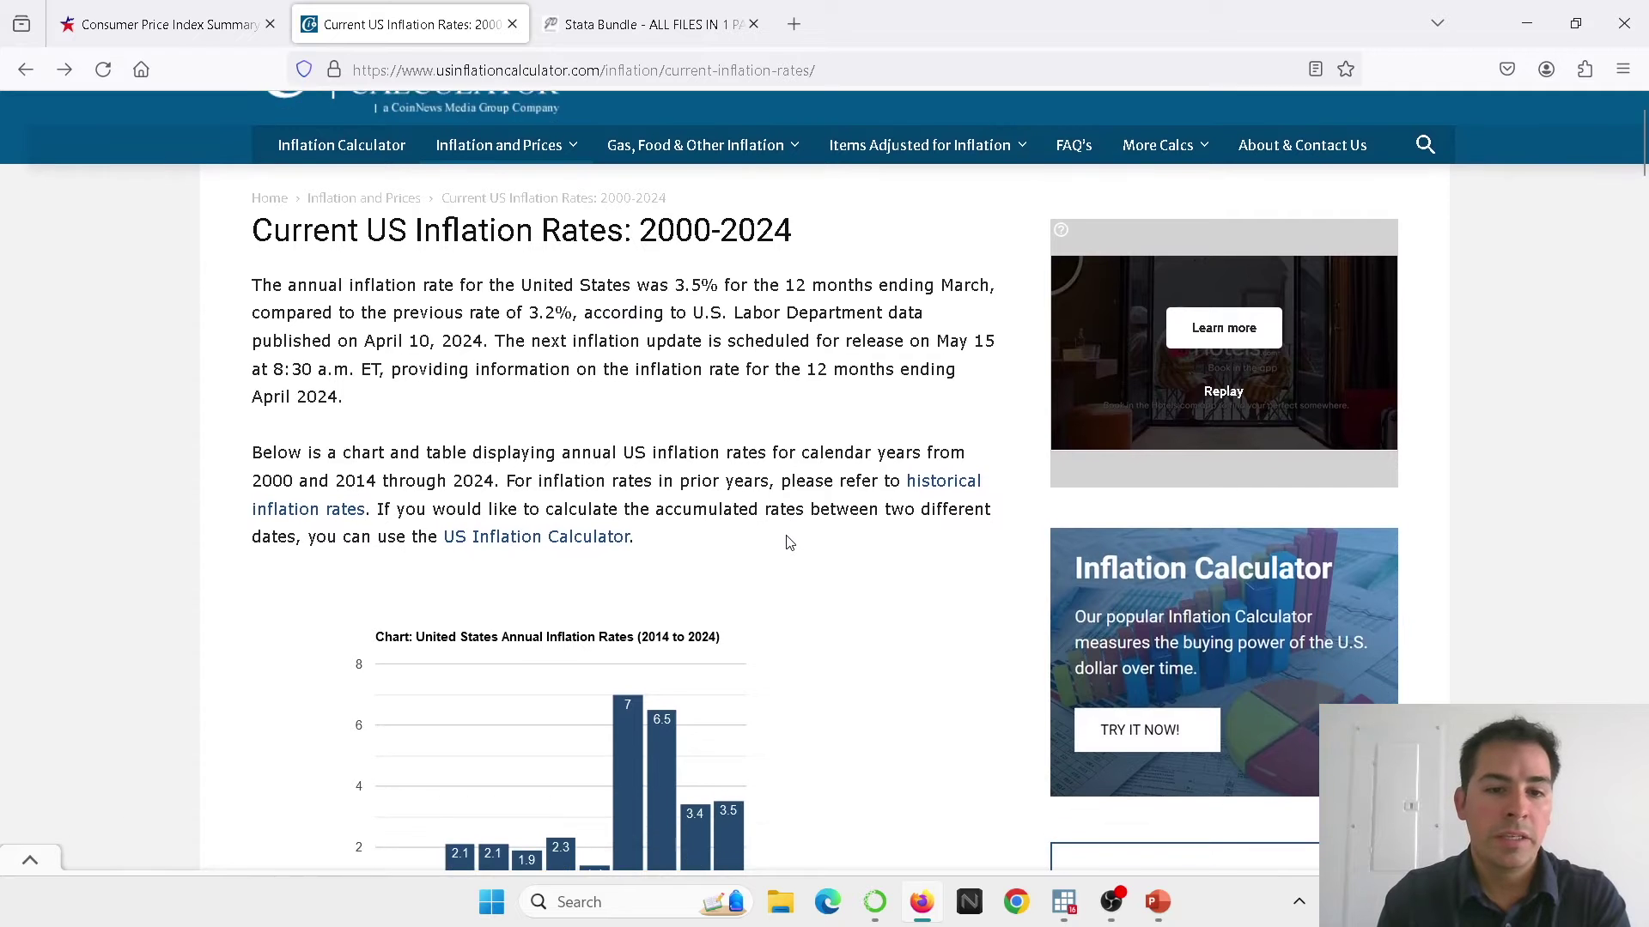
{"action": "scroll", "coordinate": [786, 460], "scroll_direction": "down", "scroll_amount": 3}
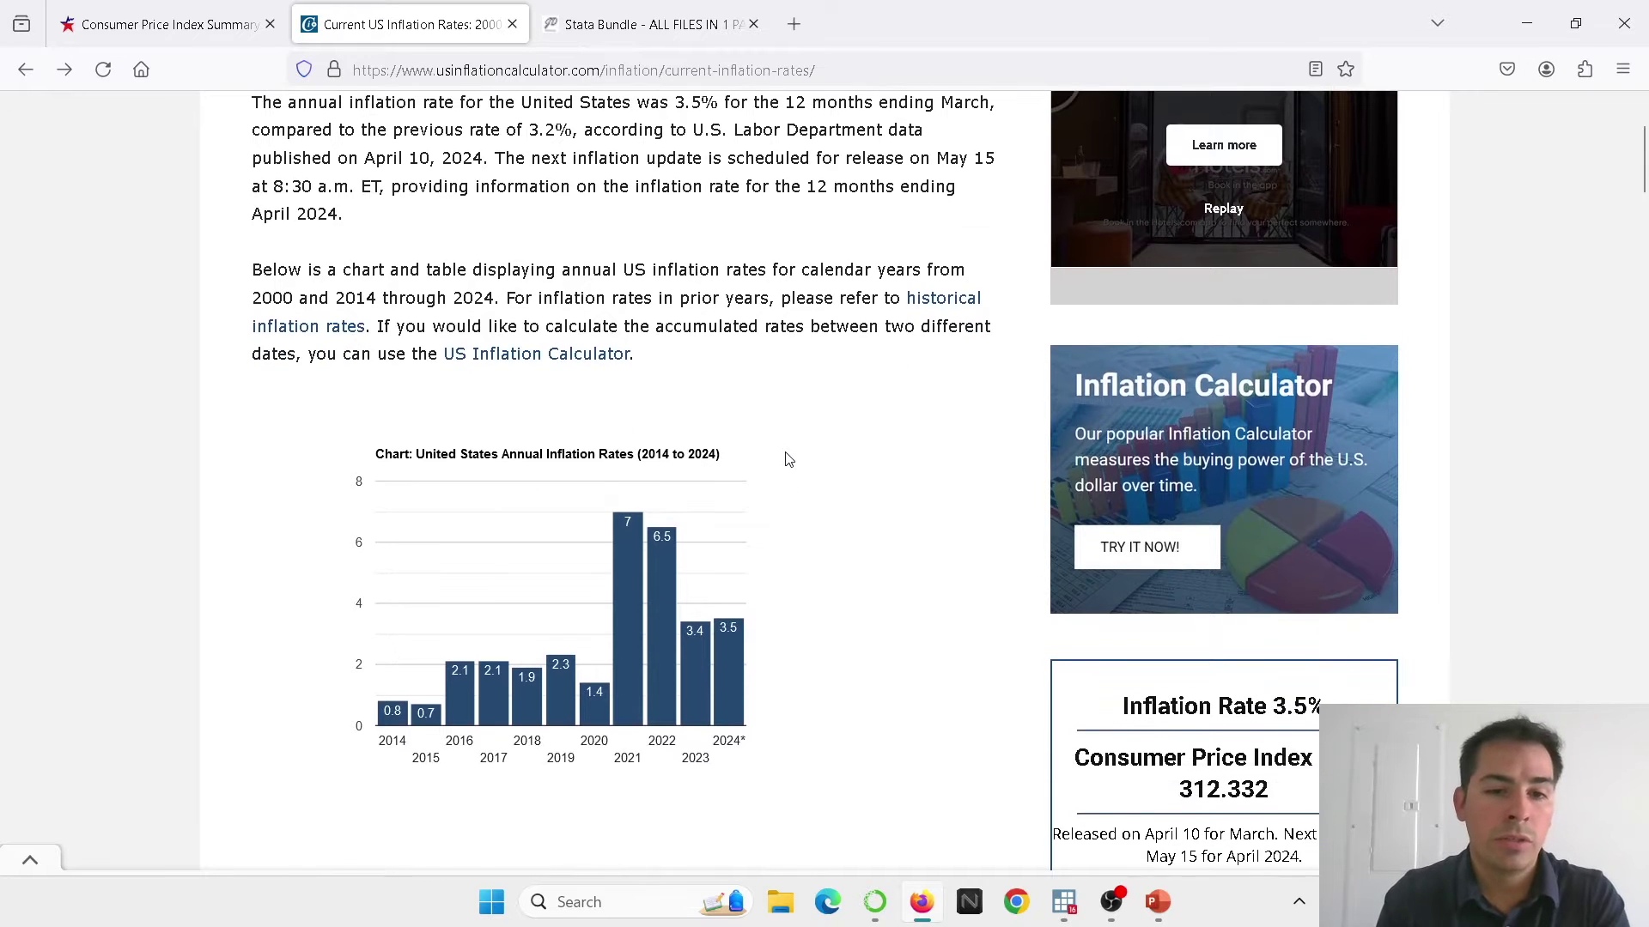
{"action": "scroll", "coordinate": [787, 459], "scroll_direction": "down", "scroll_amount": 3}
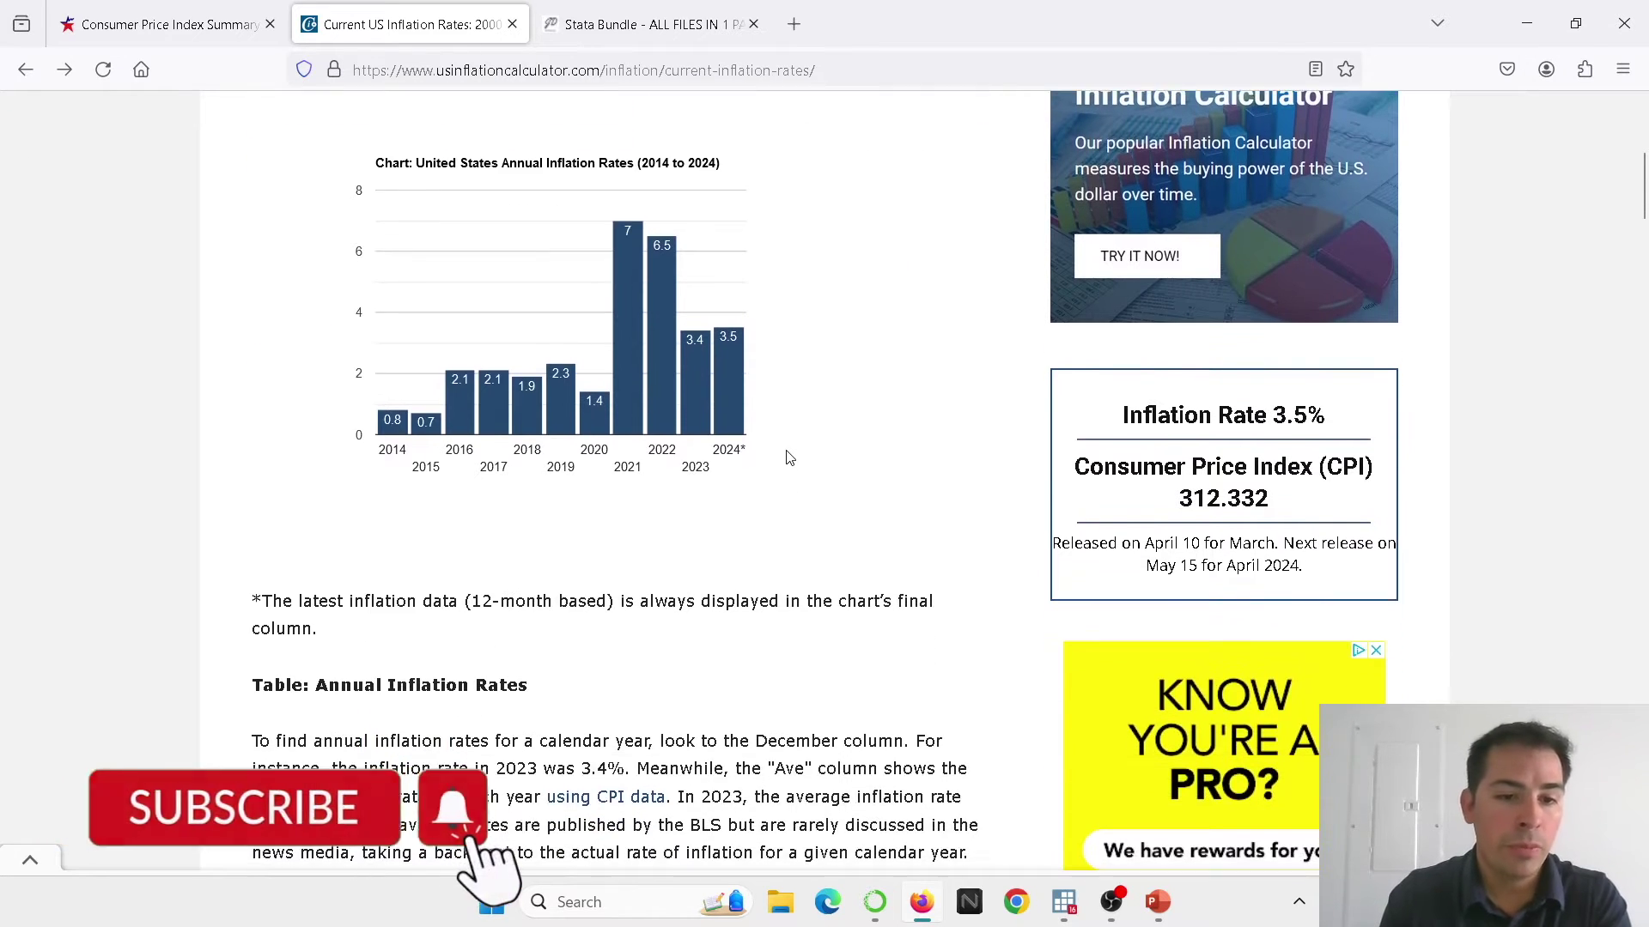
{"action": "scroll", "coordinate": [790, 458], "scroll_direction": "down", "scroll_amount": 5}
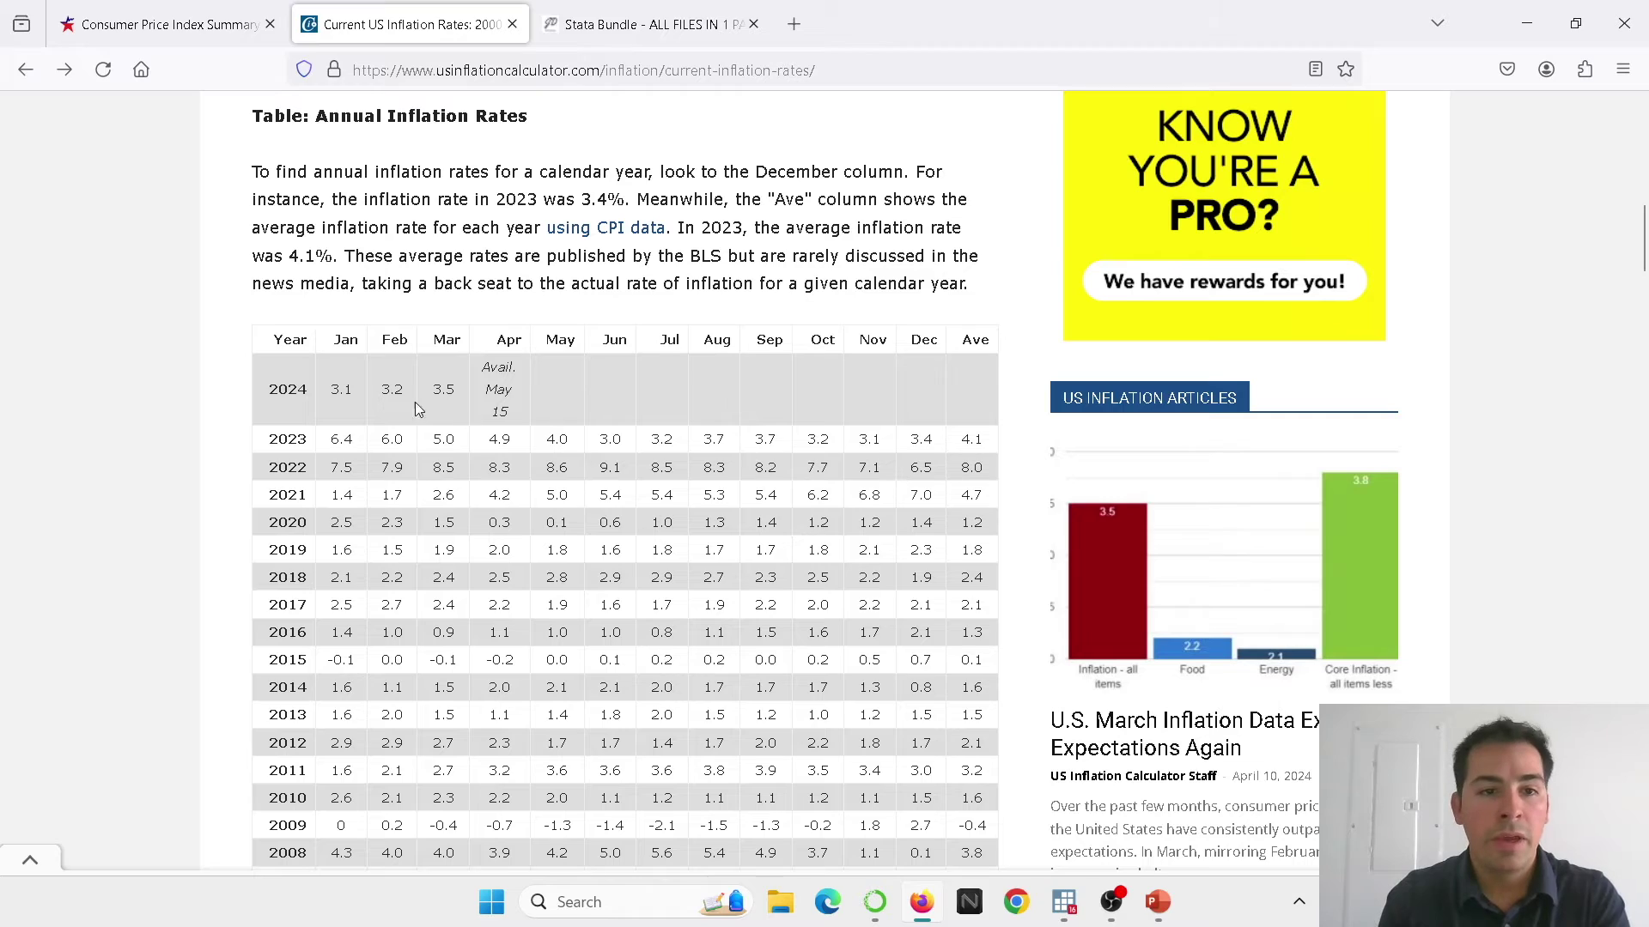
{"action": "scroll", "coordinate": [481, 648], "scroll_direction": "down", "scroll_amount": 1}
{"action": "scroll", "coordinate": [480, 648], "scroll_direction": "down", "scroll_amount": 12}
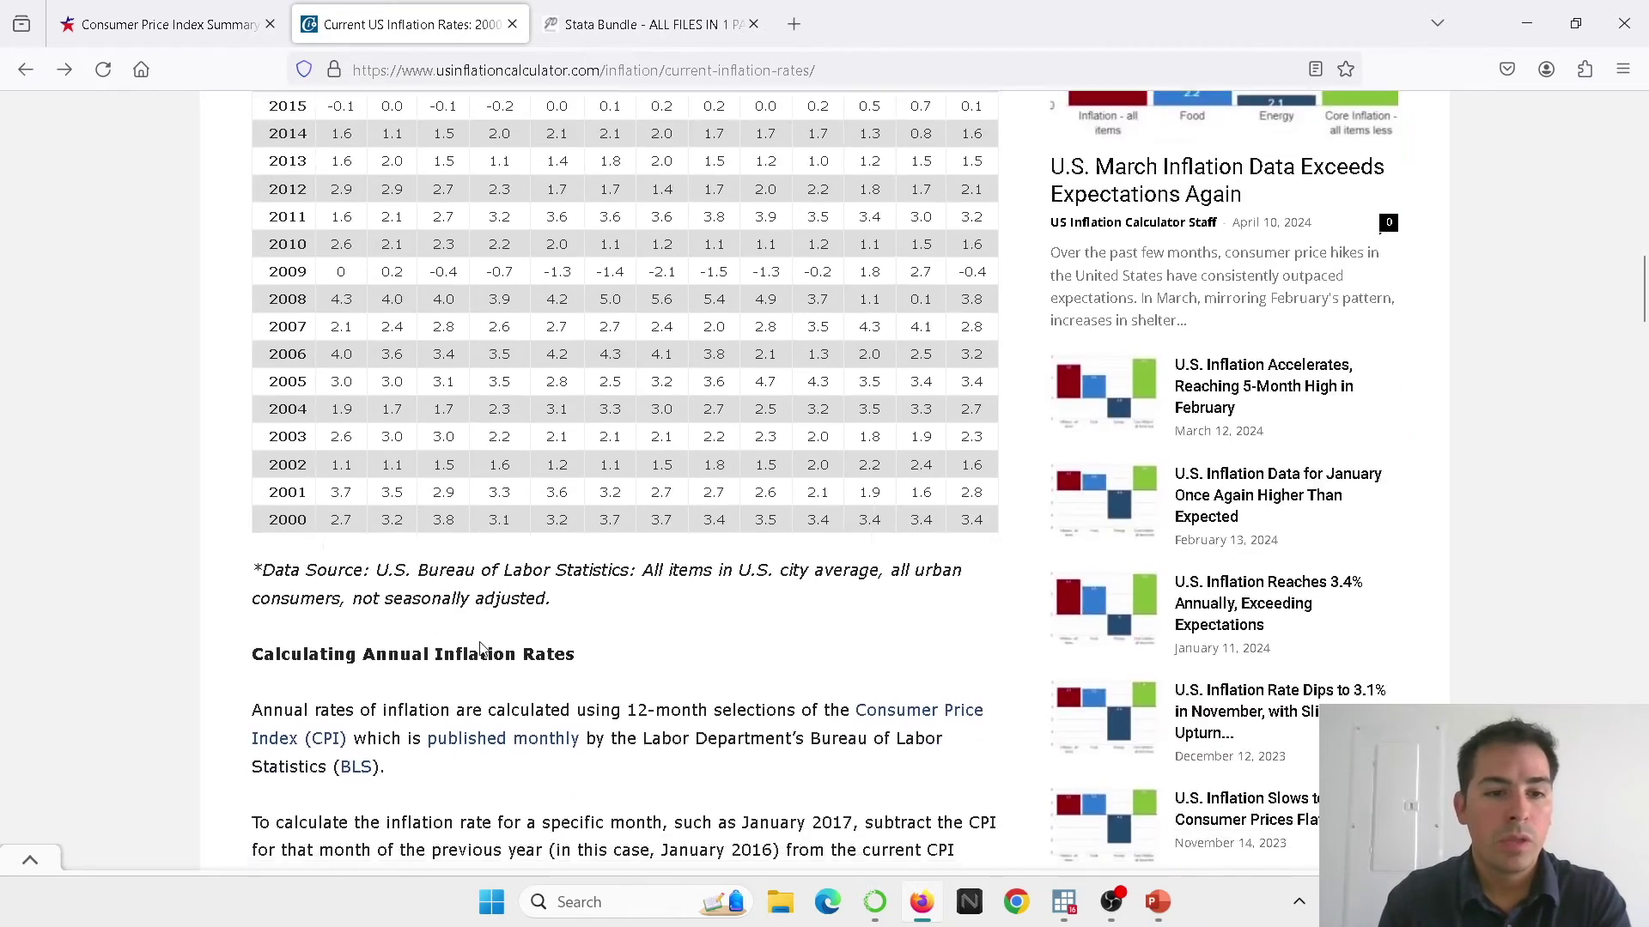
{"action": "scroll", "coordinate": [481, 649], "scroll_direction": "down", "scroll_amount": 9}
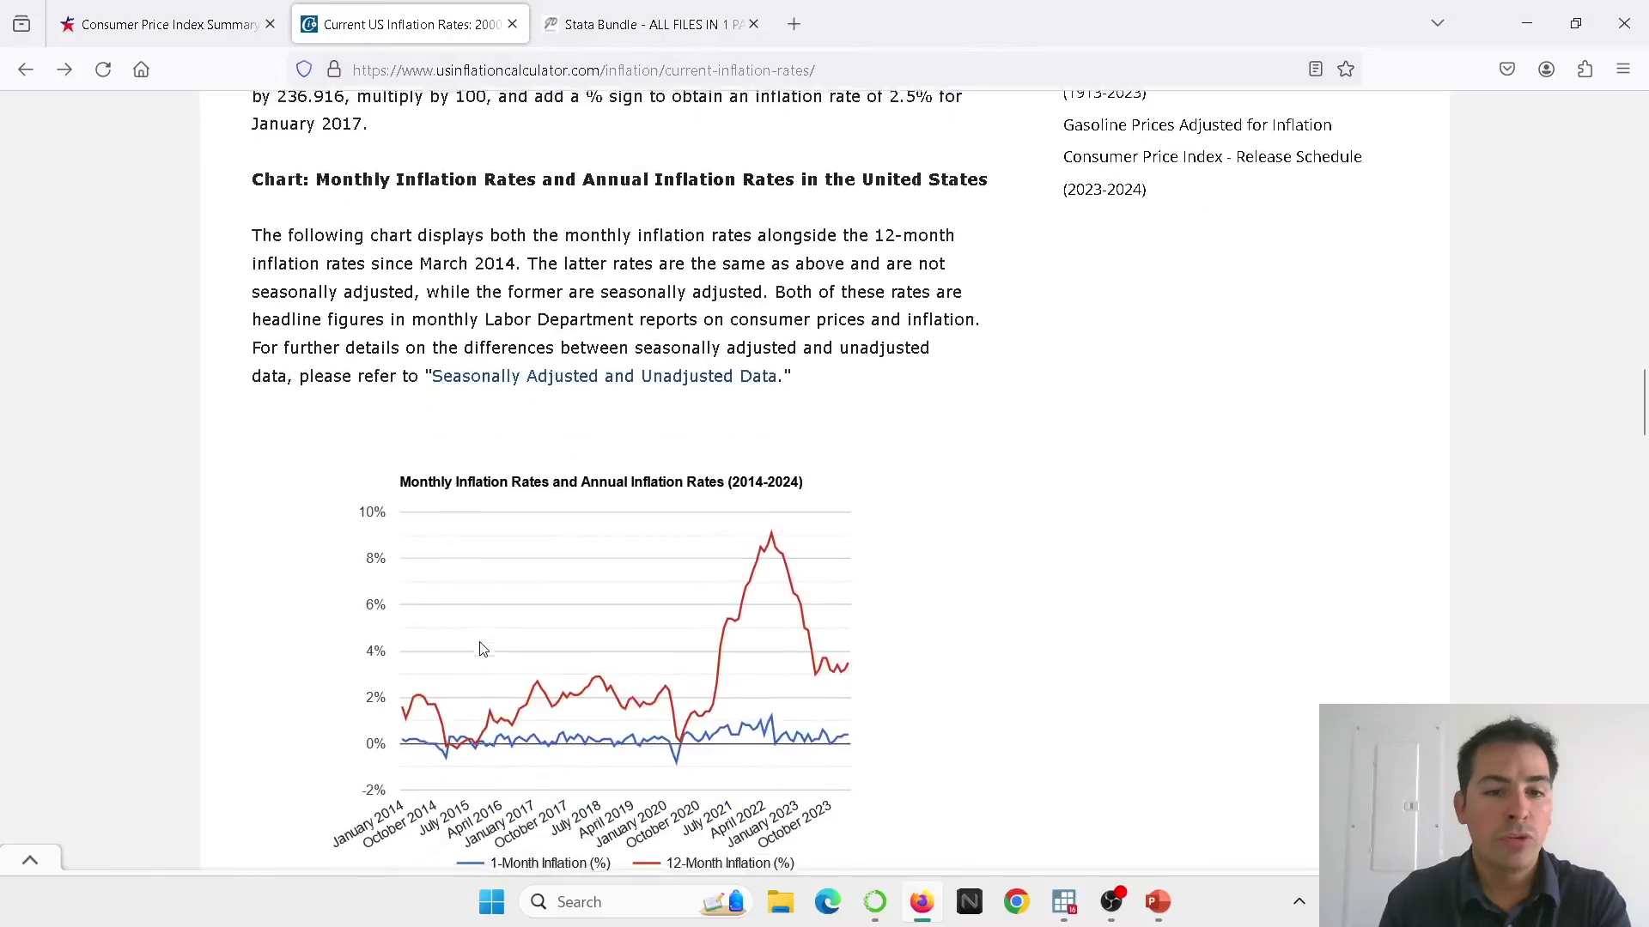
{"action": "scroll", "coordinate": [481, 648], "scroll_direction": "down", "scroll_amount": 1}
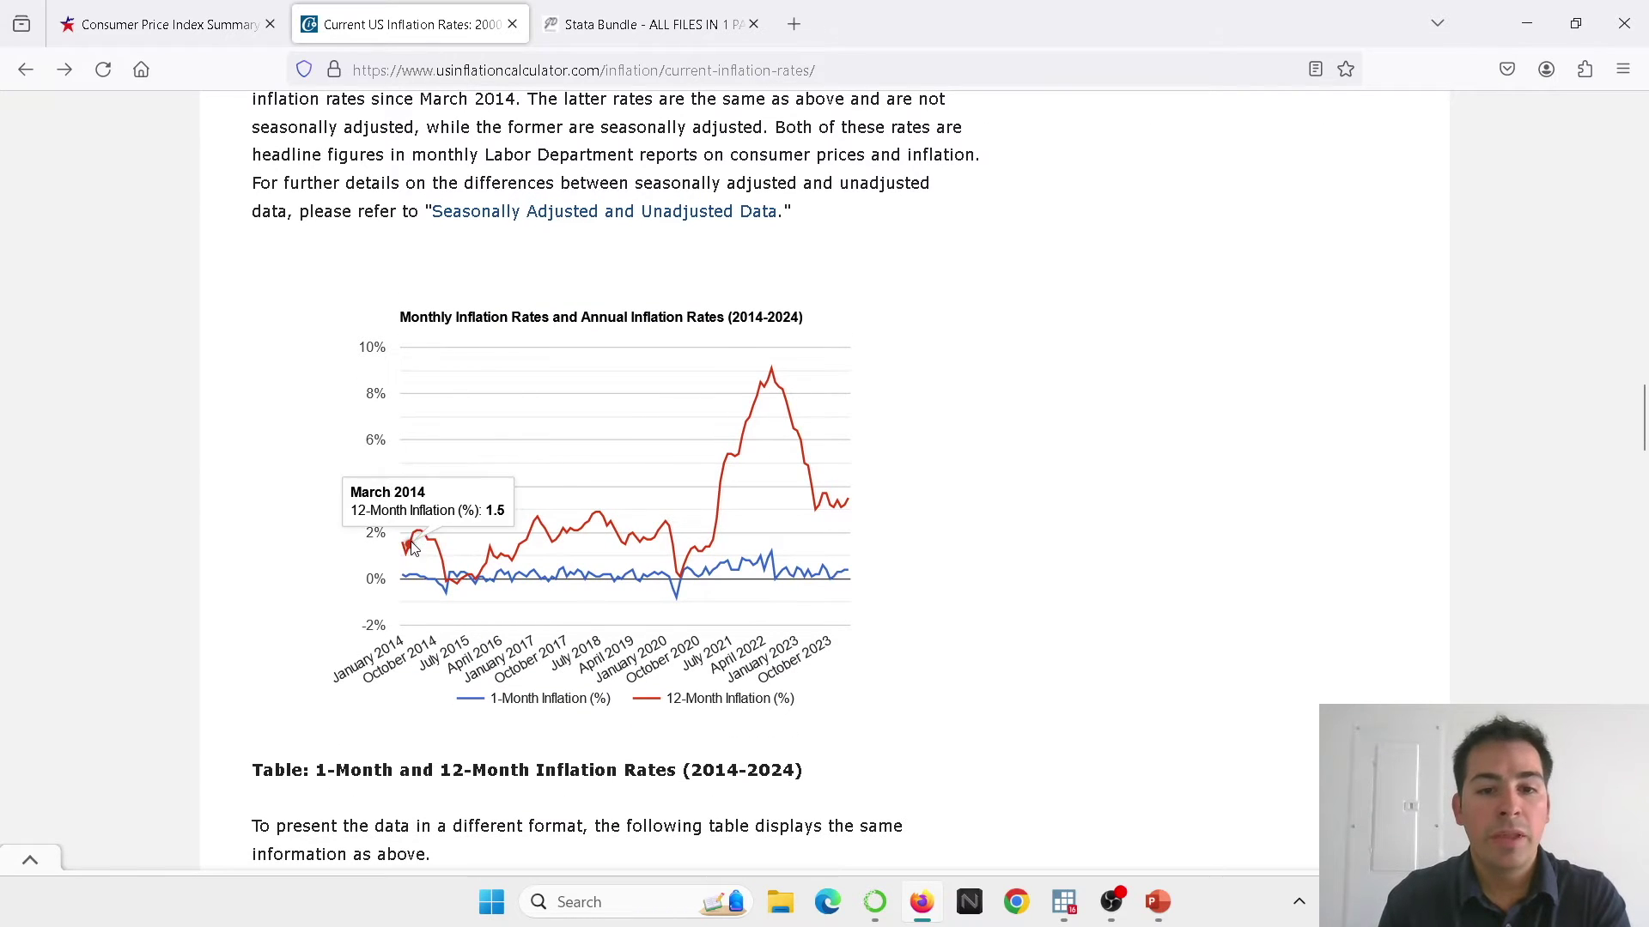
{"action": "mouse_move", "coordinate": [455, 573]}
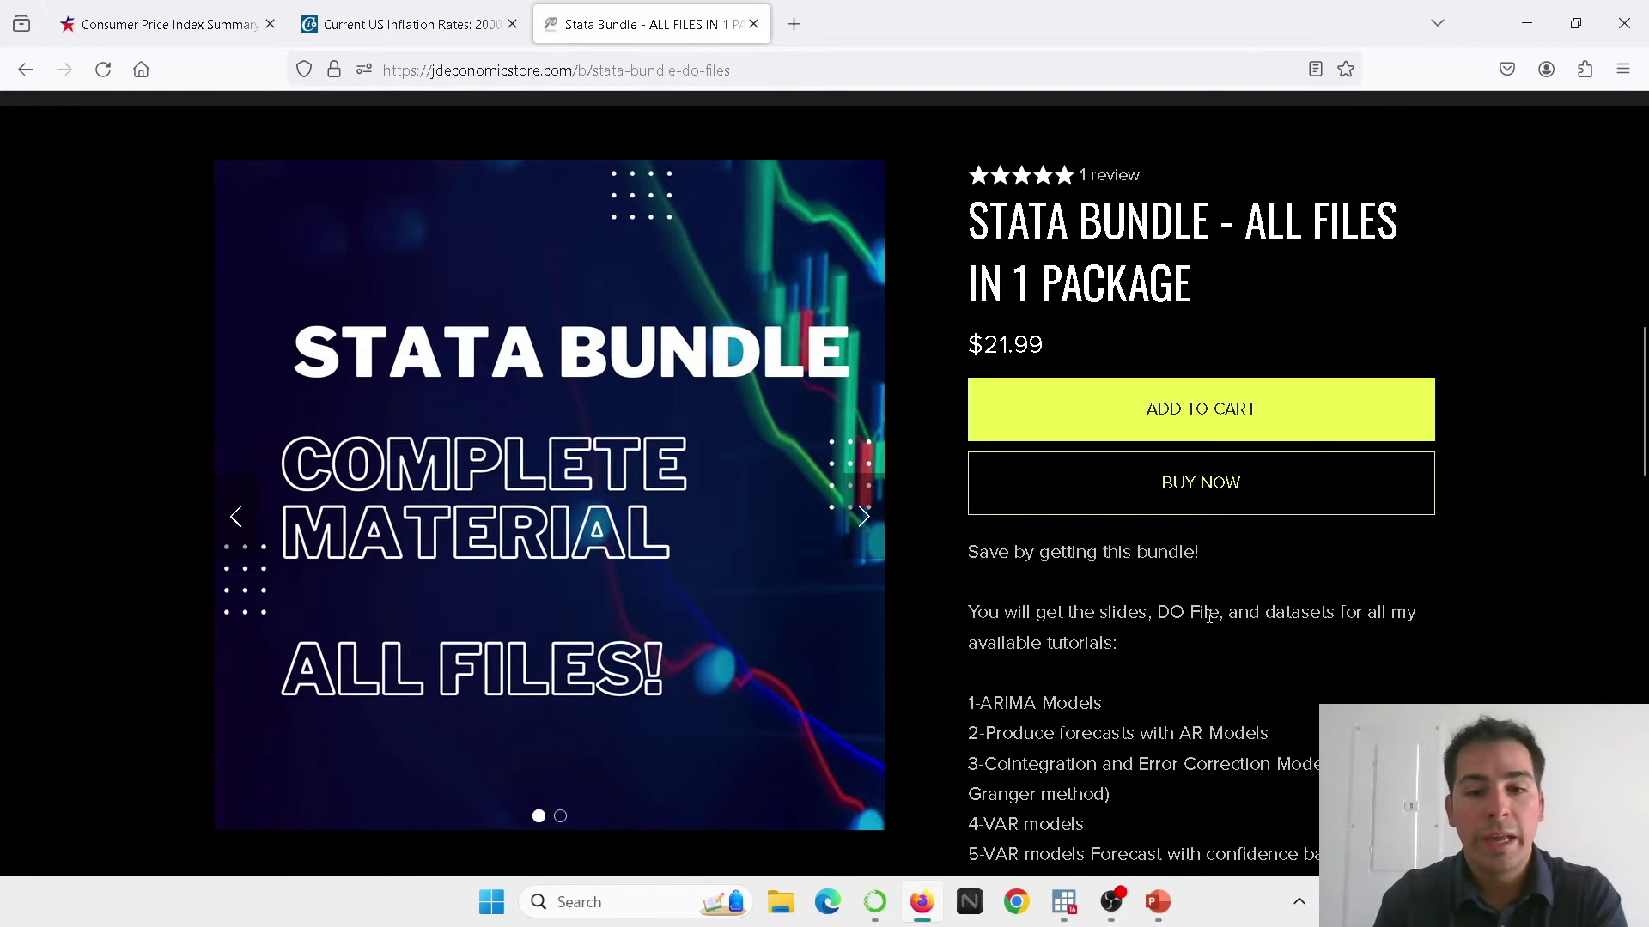
Scroll through the $21.99 Stata Bundle - All Files in 1 Package product page
{"action": "scroll", "coordinate": [1209, 617], "scroll_direction": "down", "scroll_amount": 1}
{"action": "scroll", "coordinate": [1209, 617], "scroll_direction": "up", "scroll_amount": 1}
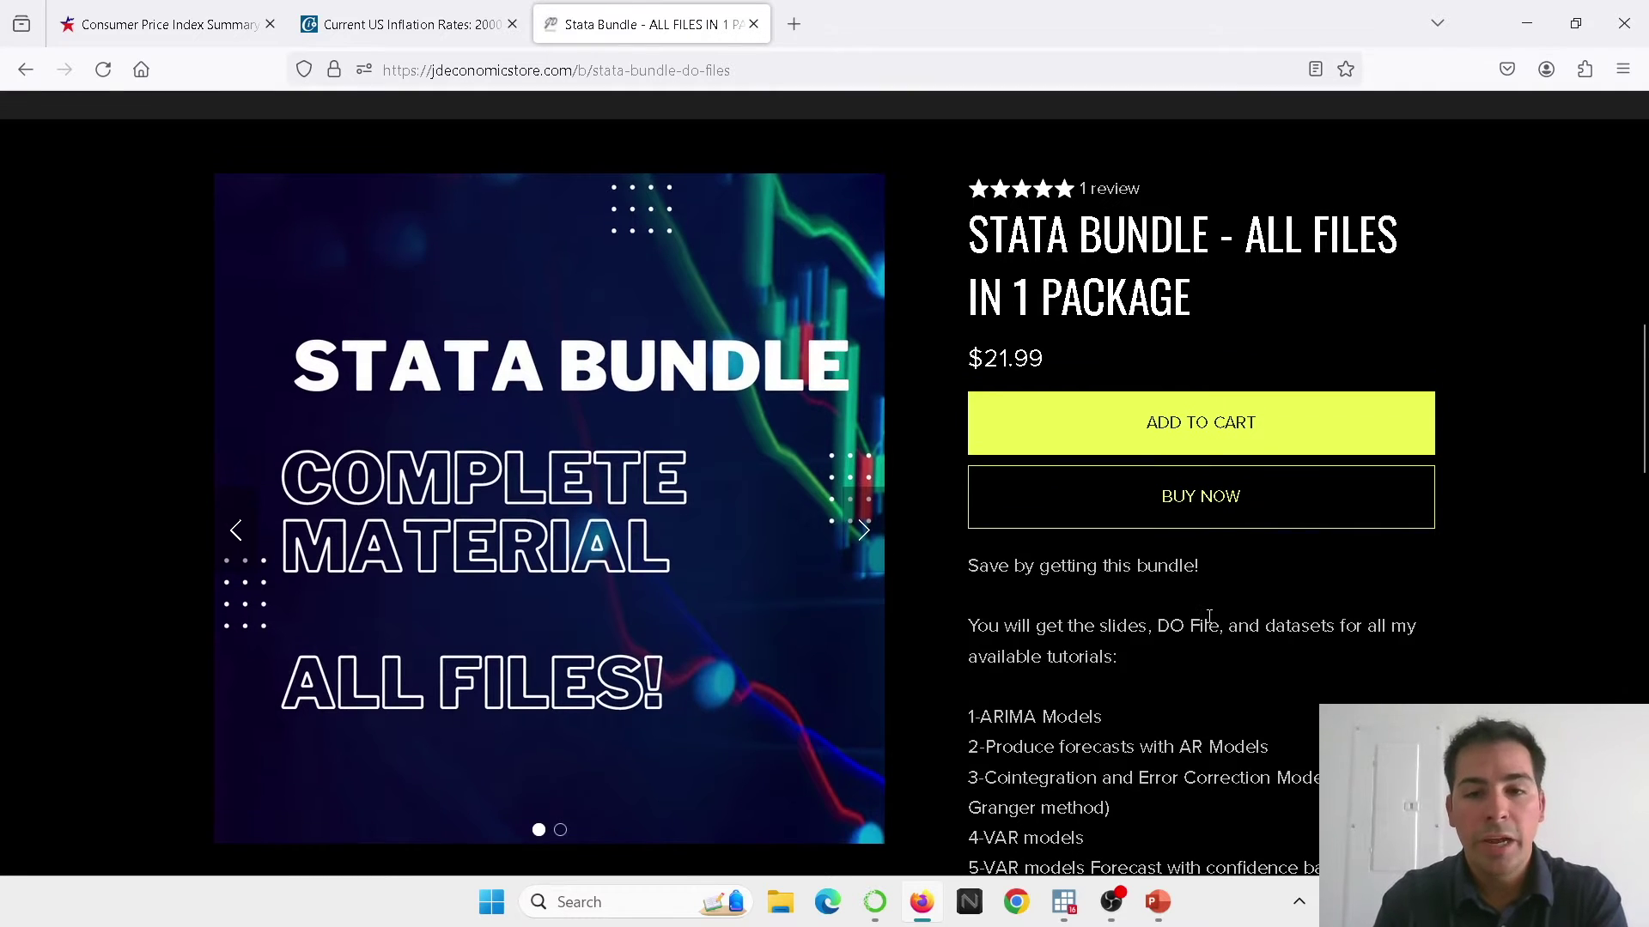
{"action": "scroll", "coordinate": [1209, 616], "scroll_direction": "down", "scroll_amount": 1}
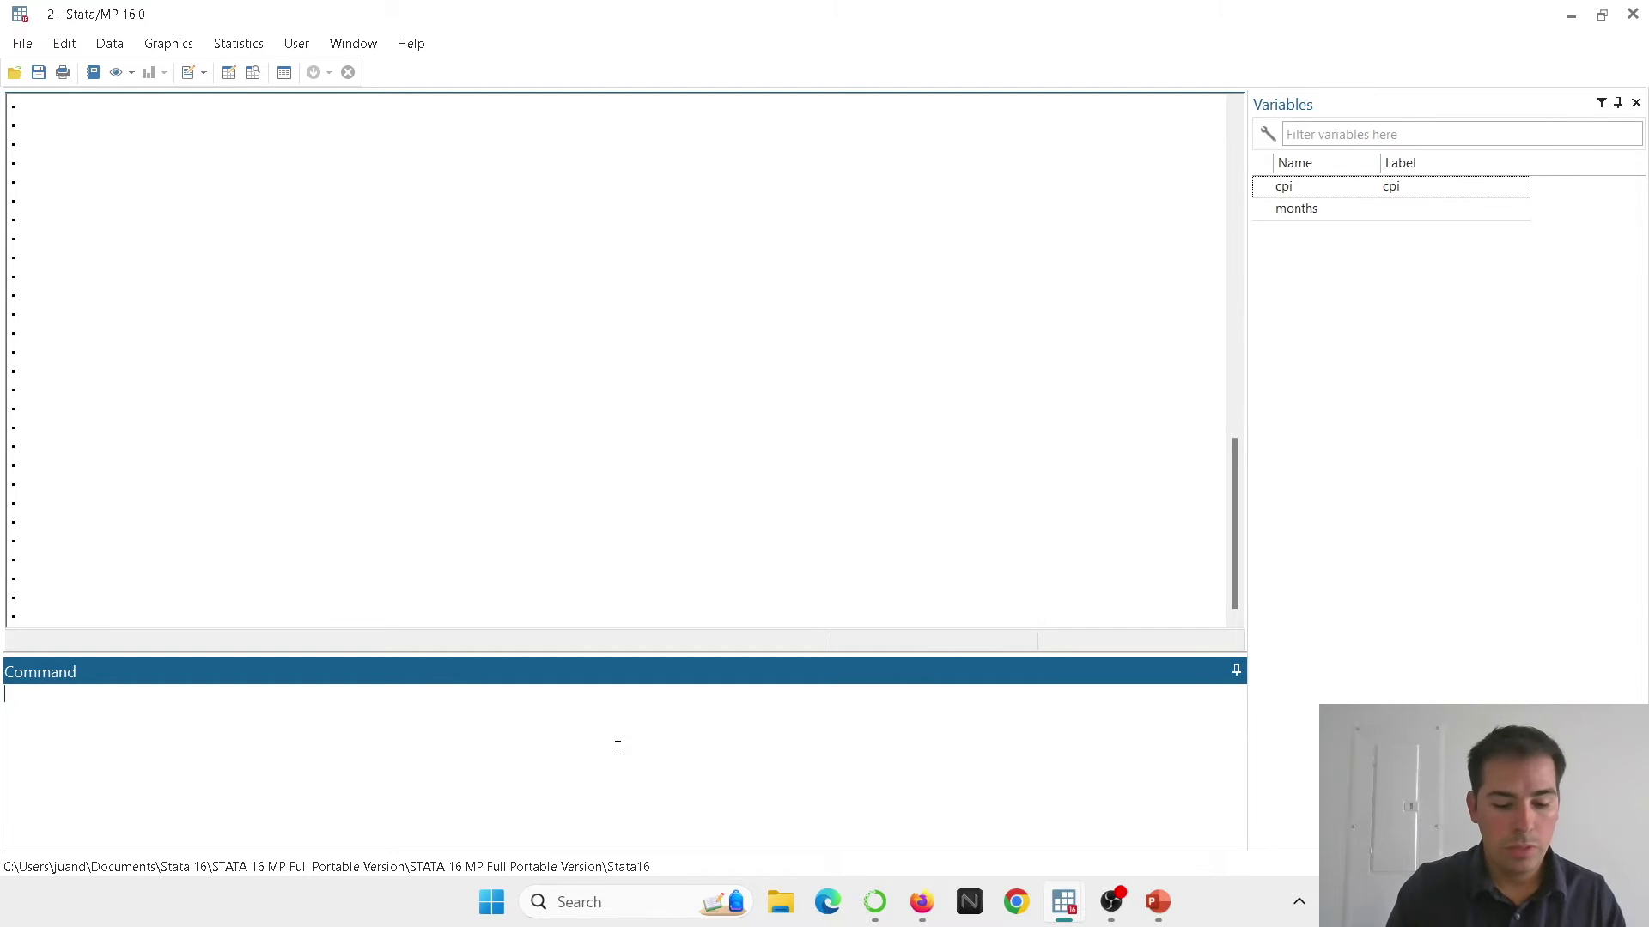
Enter the command tsline cpi in Stata's Command window
{"action": "type", "text": "tsline c"}
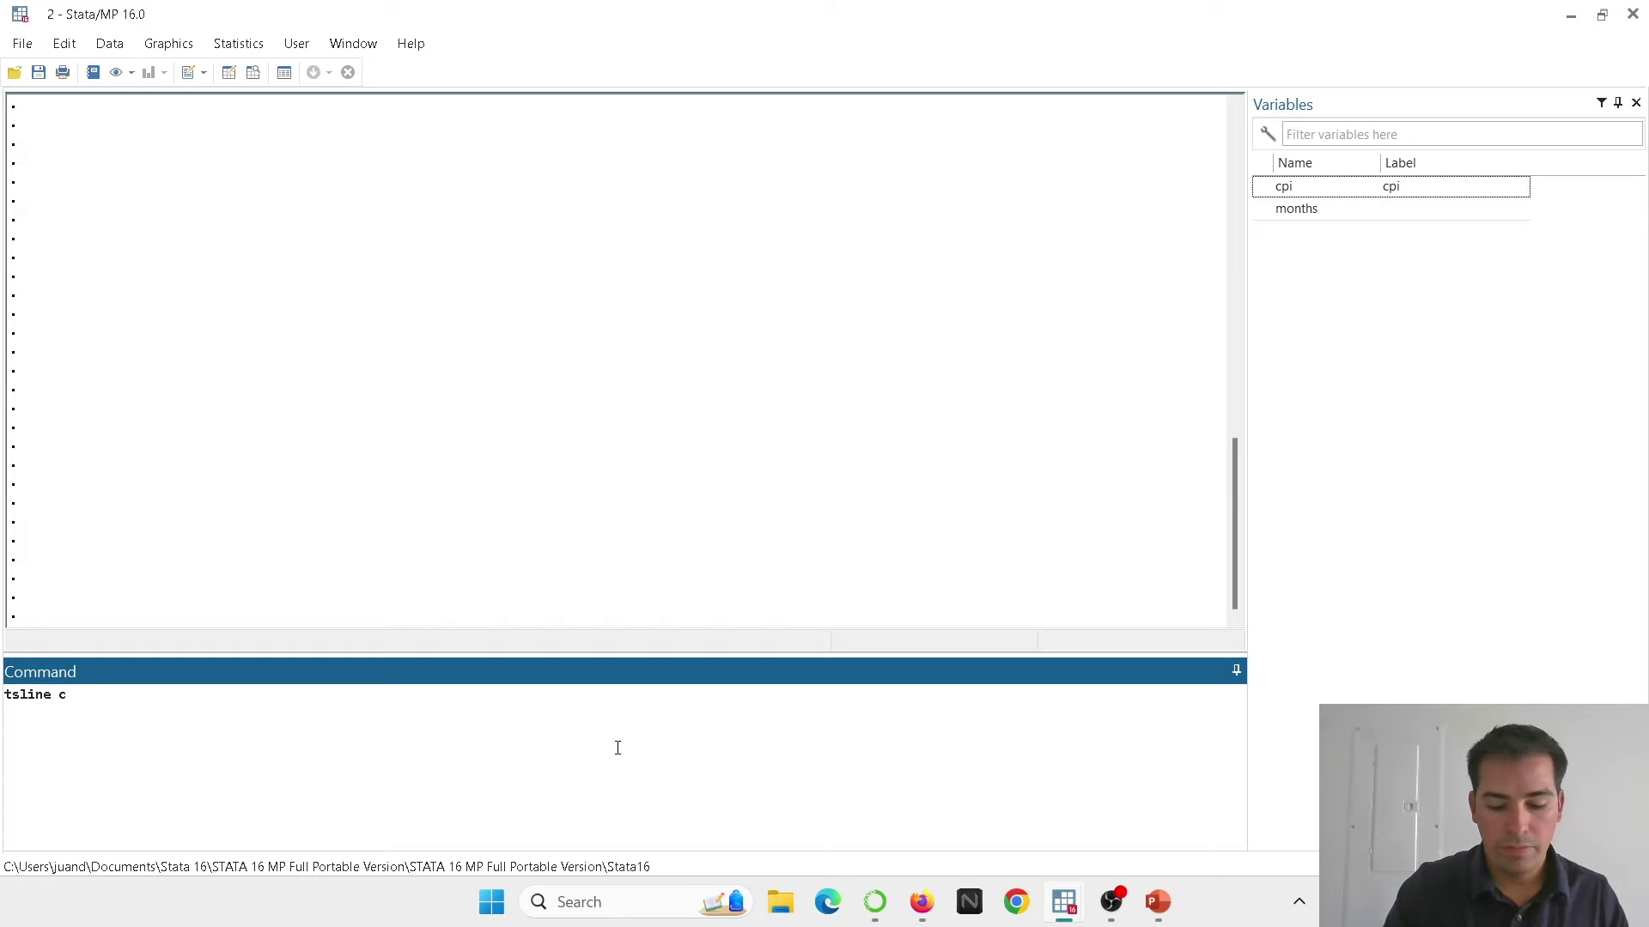
{"action": "type", "text": "pi"}
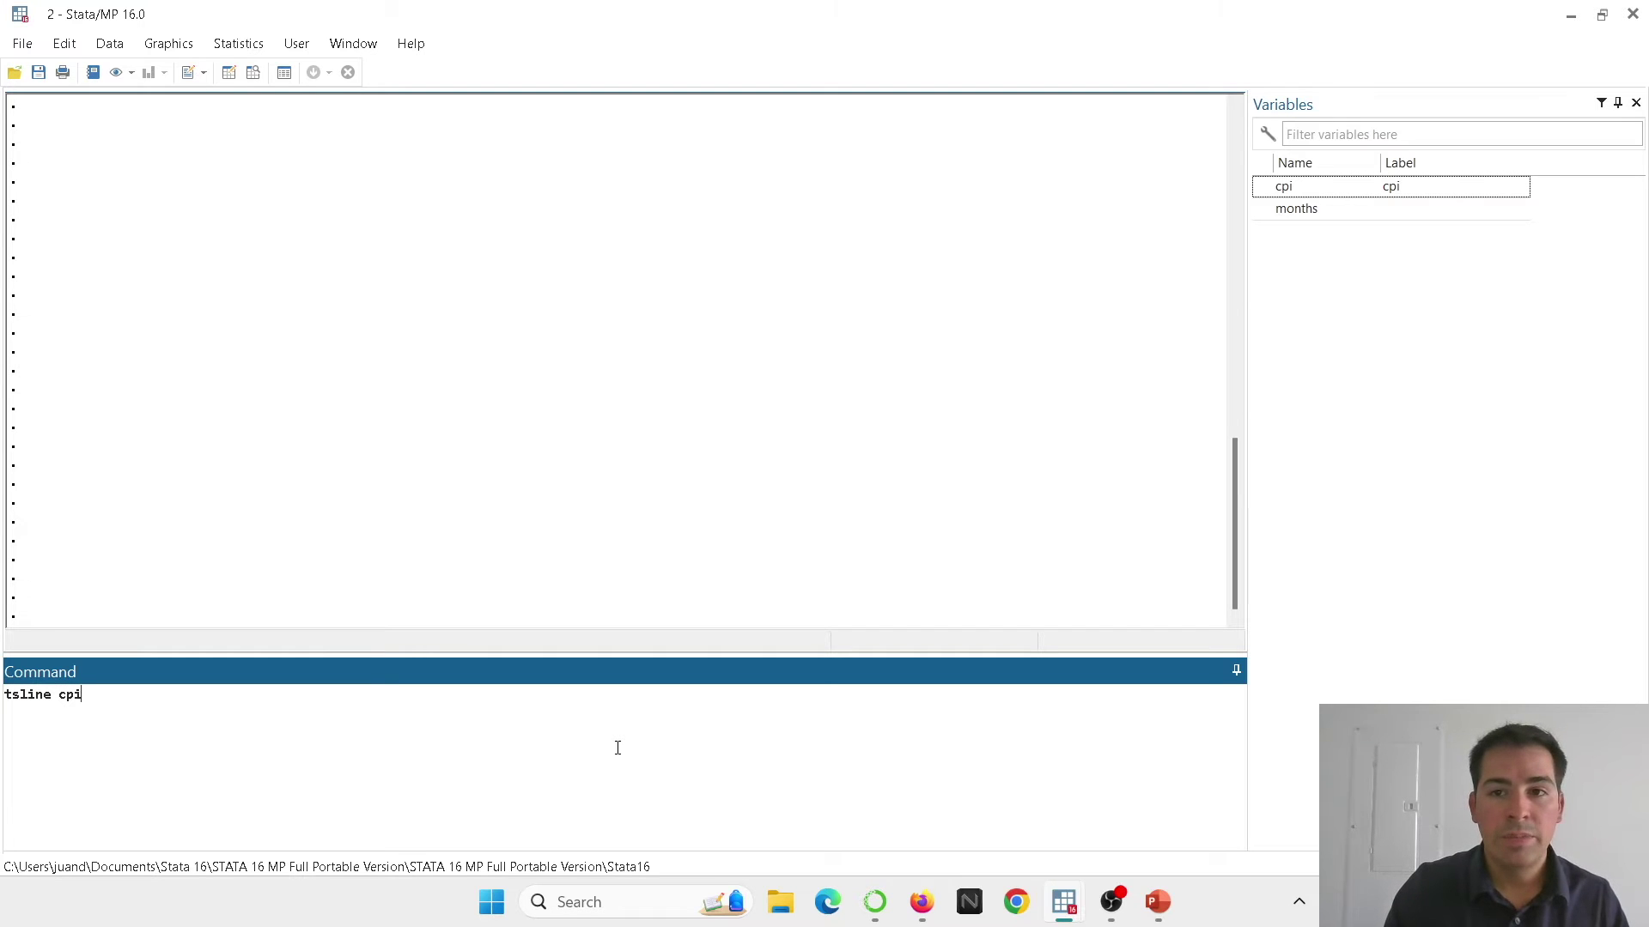
Plot cpi over months as a time-series line, then close the graph window
{"action": "key", "text": "Return"}
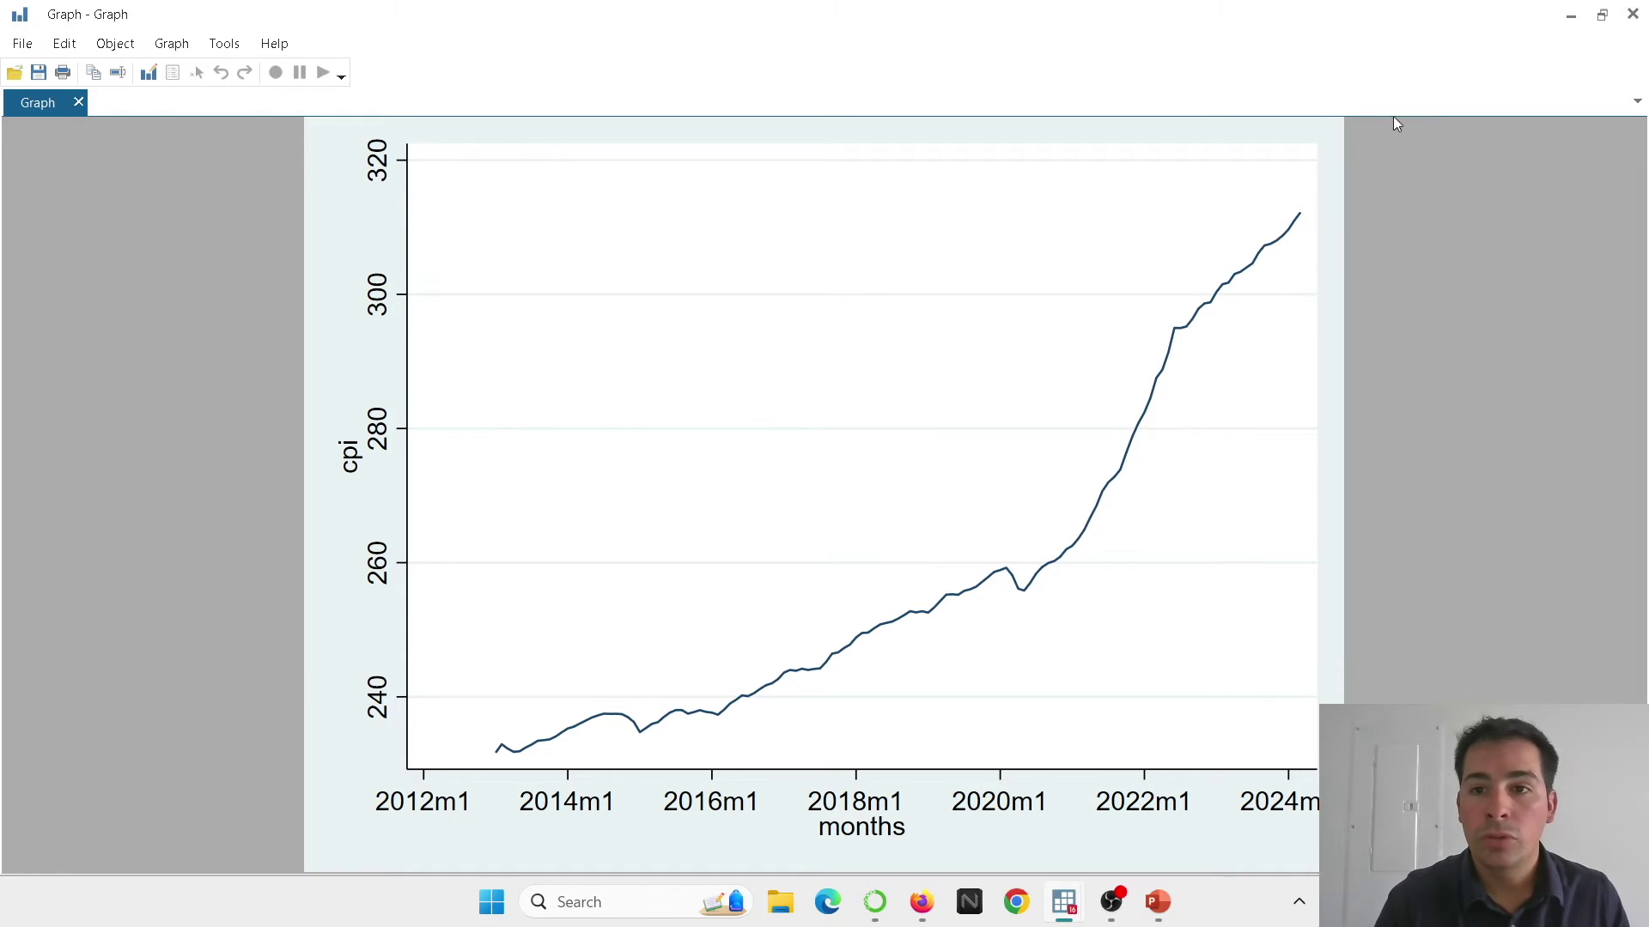
{"action": "left_click", "coordinate": [1632, 15]}
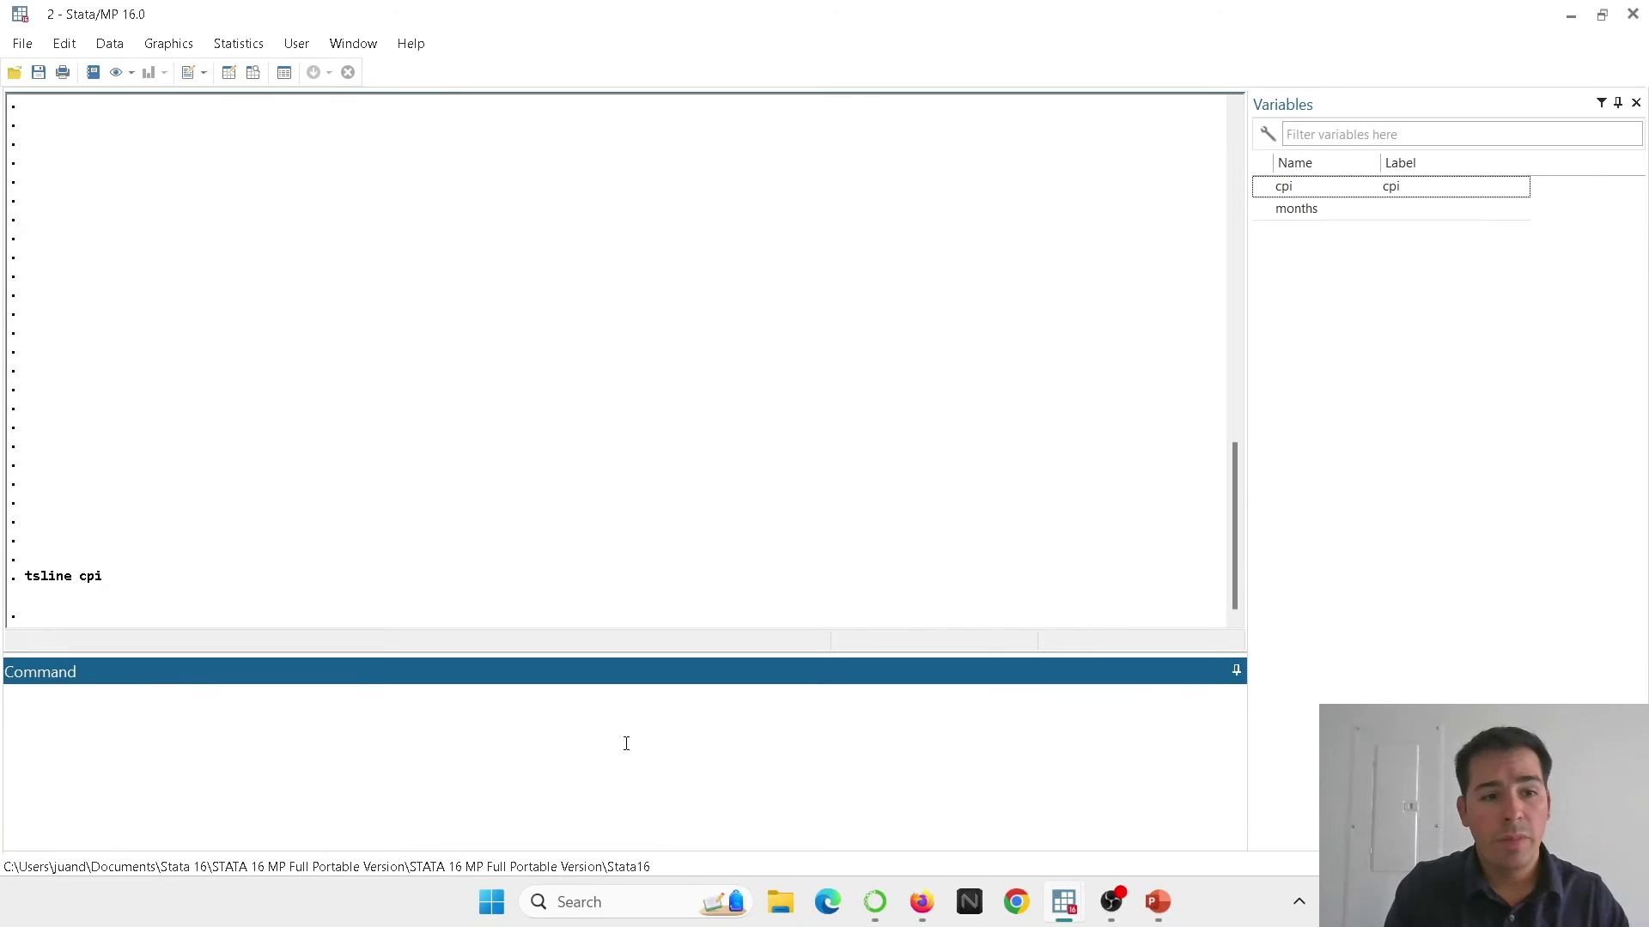
{"action": "type", "text": "gen "}
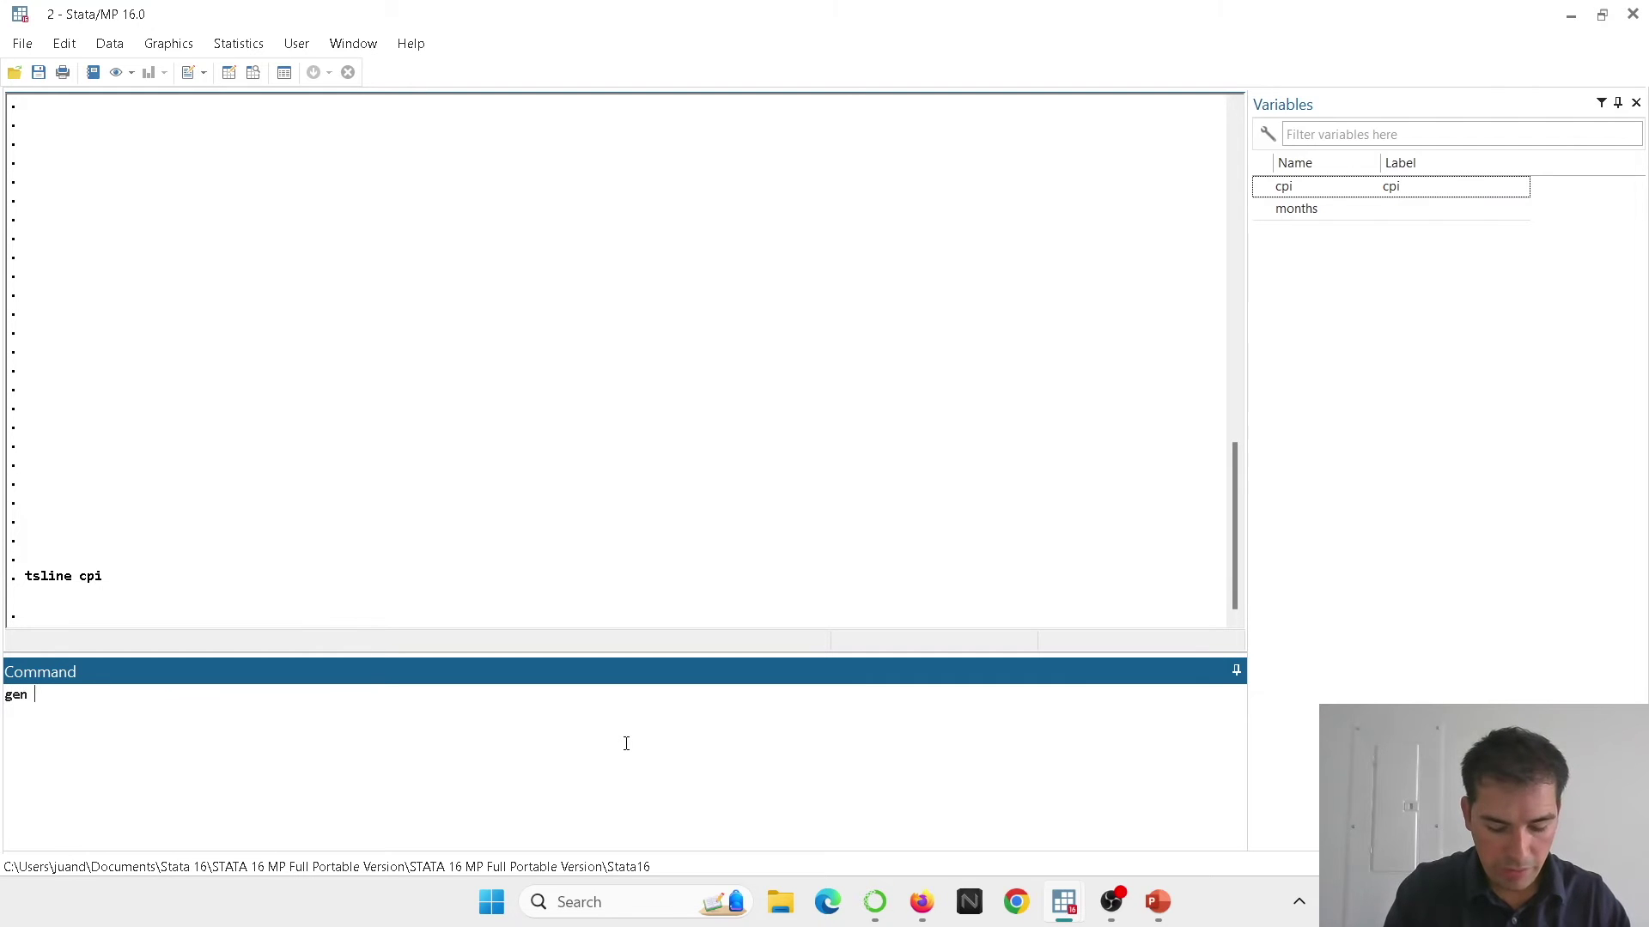
{"action": "type", "text": "cpi12"}
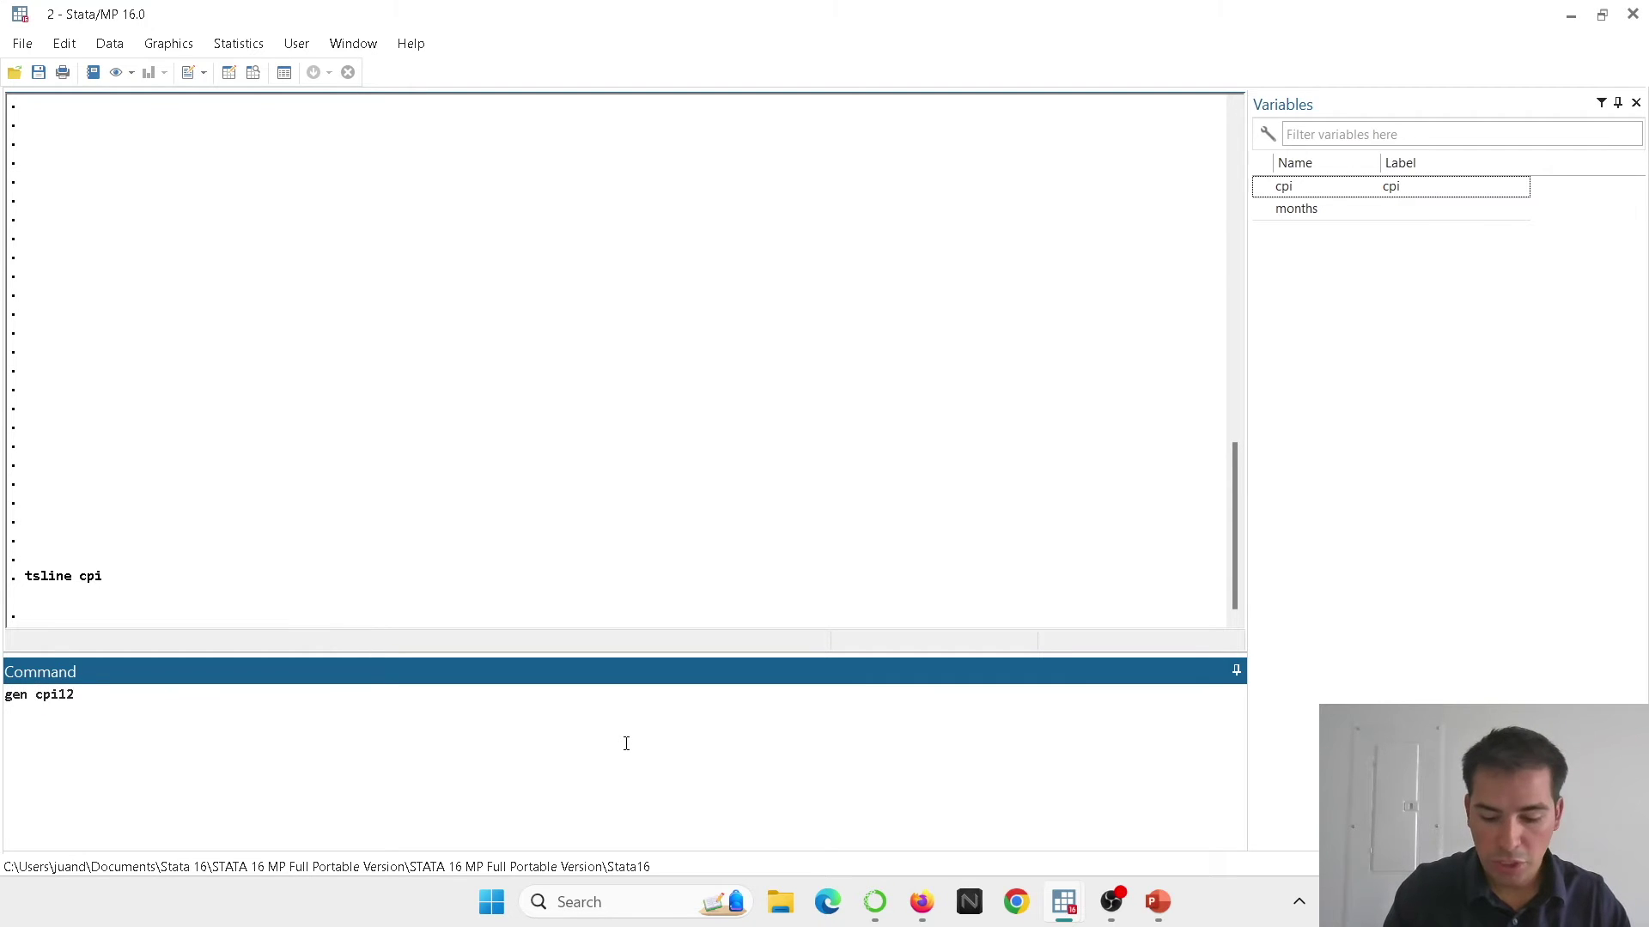
{"action": "type", "text": " = L"}
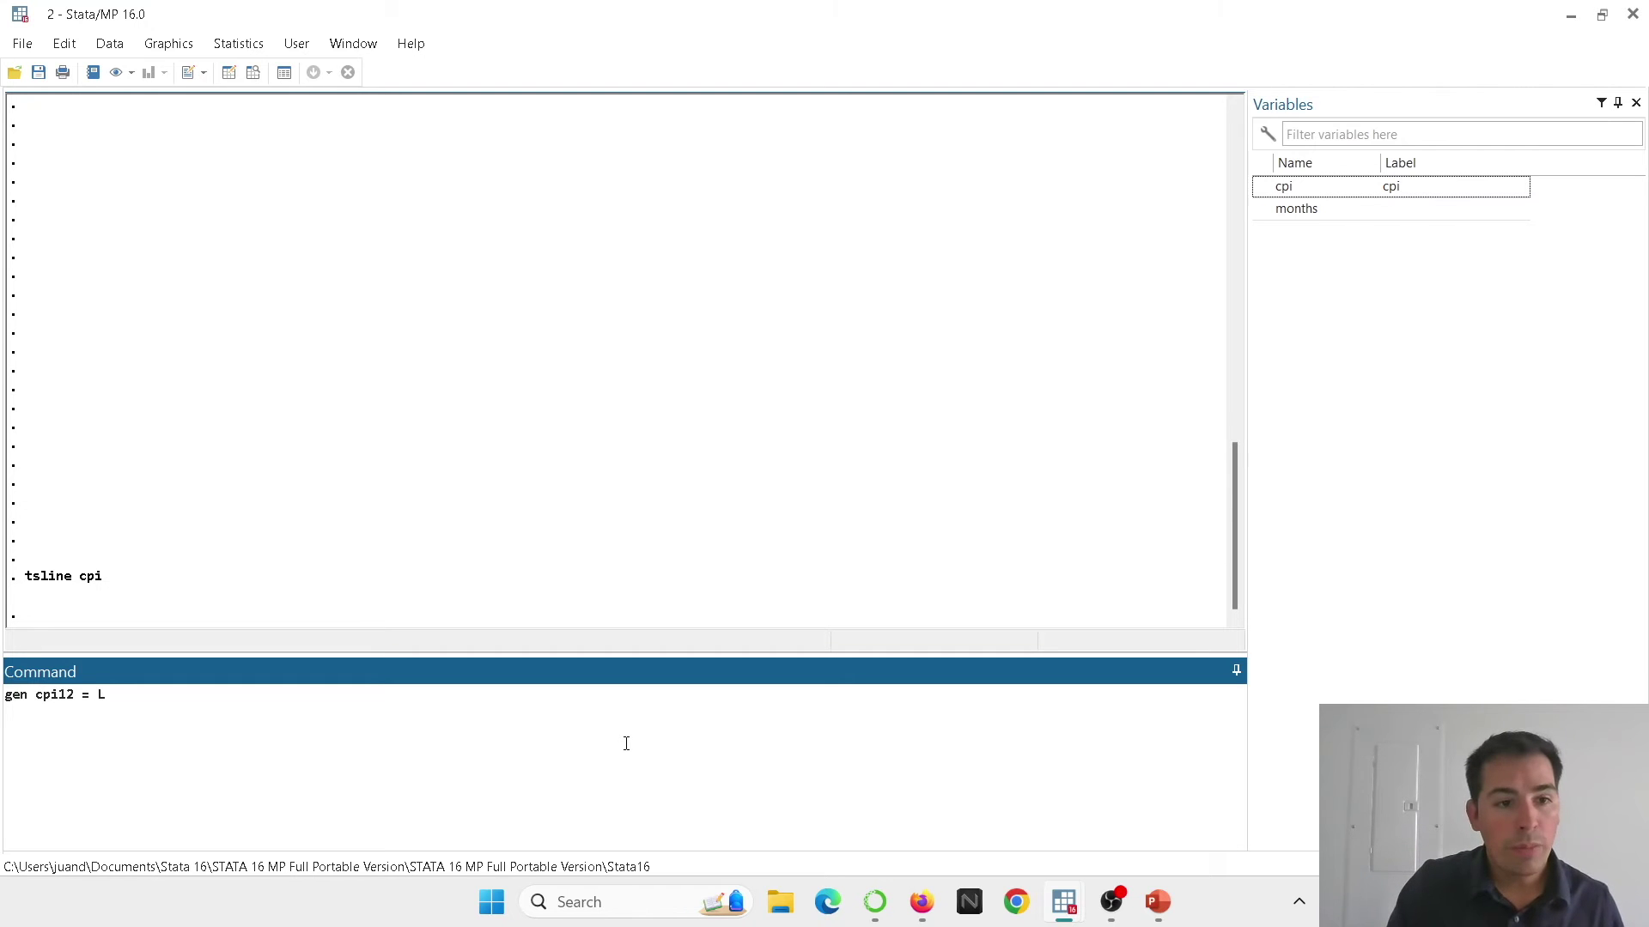
Create cpi12 as the 12-month lag of cpi with gen cpi12 = L12.cpi
{"action": "type", "text": "12"}
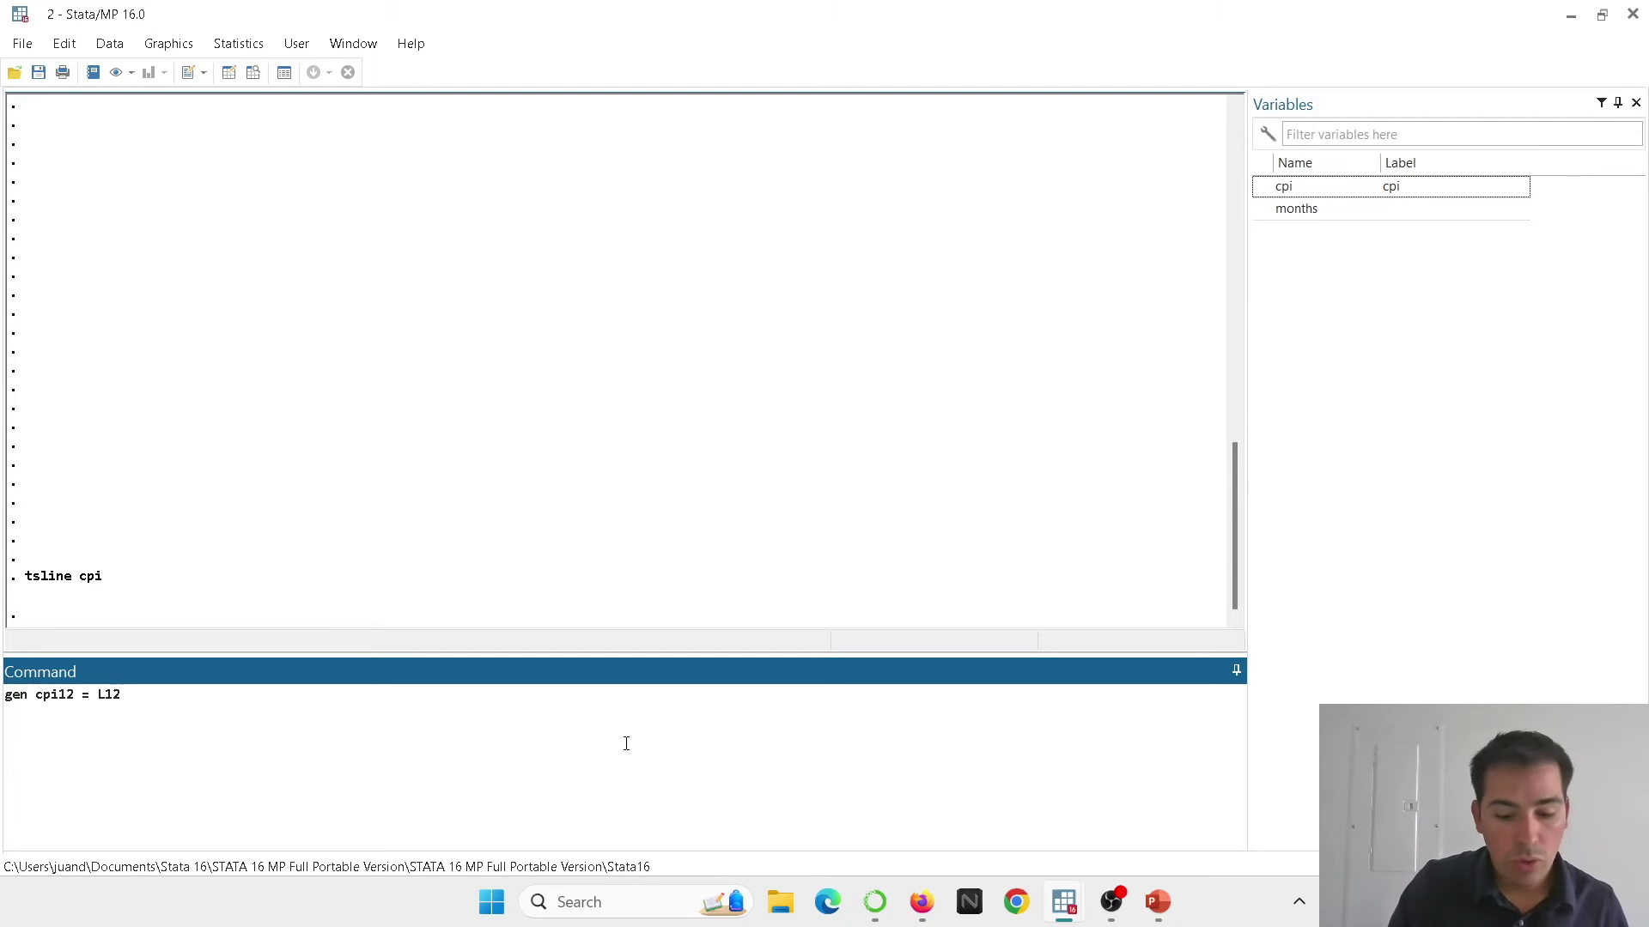
{"action": "type", "text": "."}
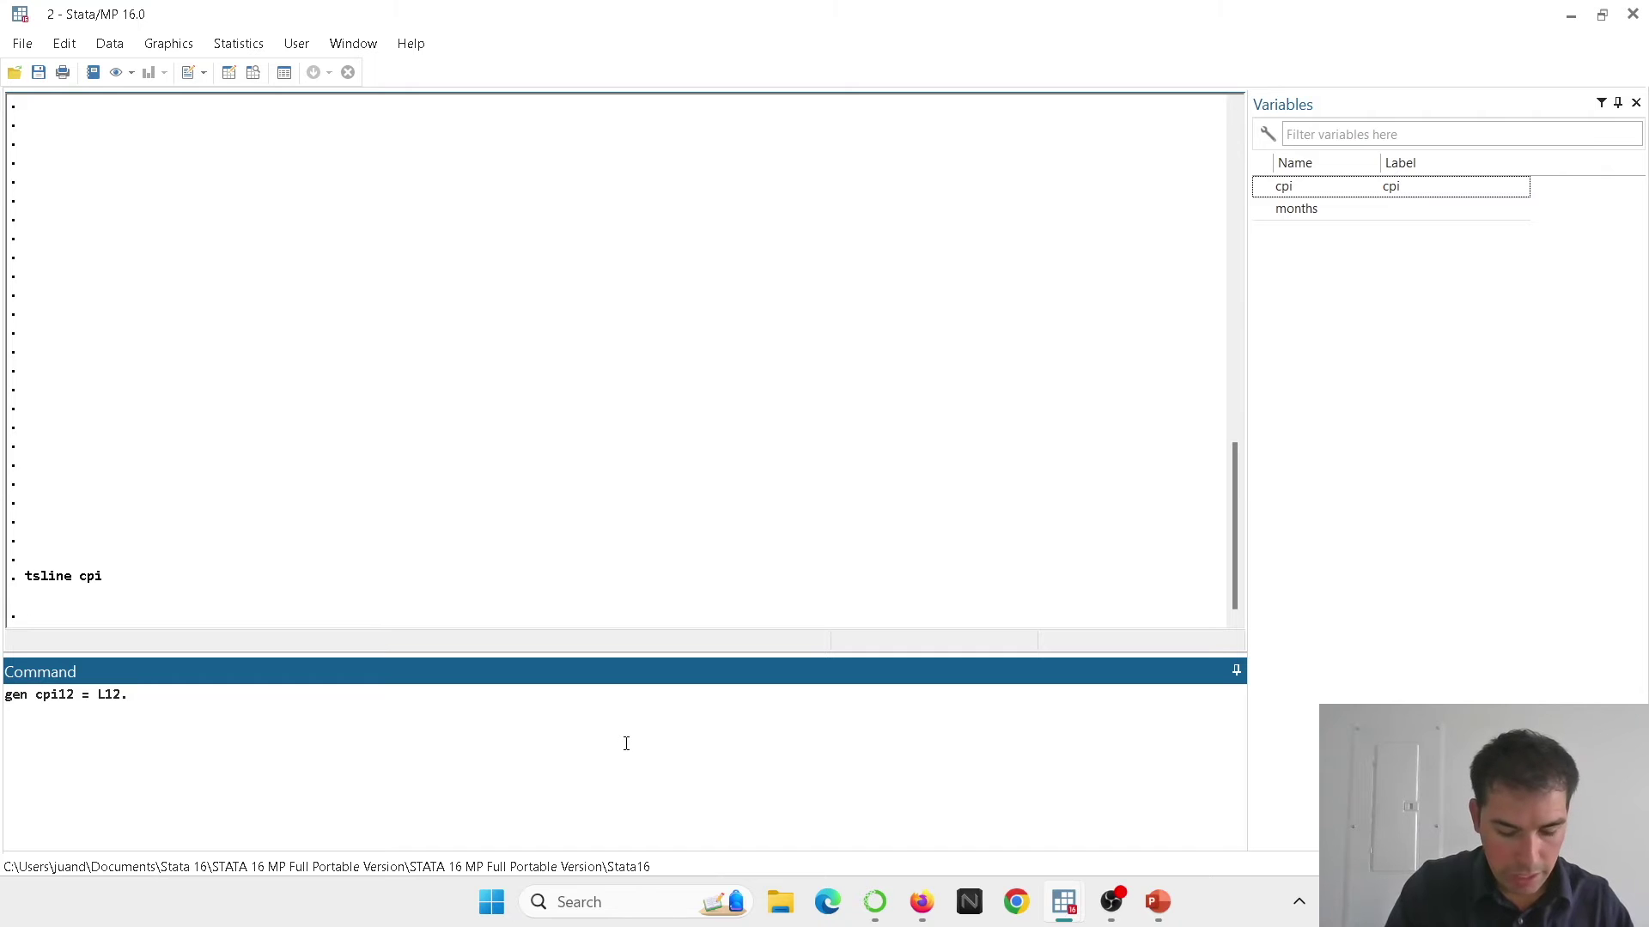
{"action": "type", "text": "cpi"}
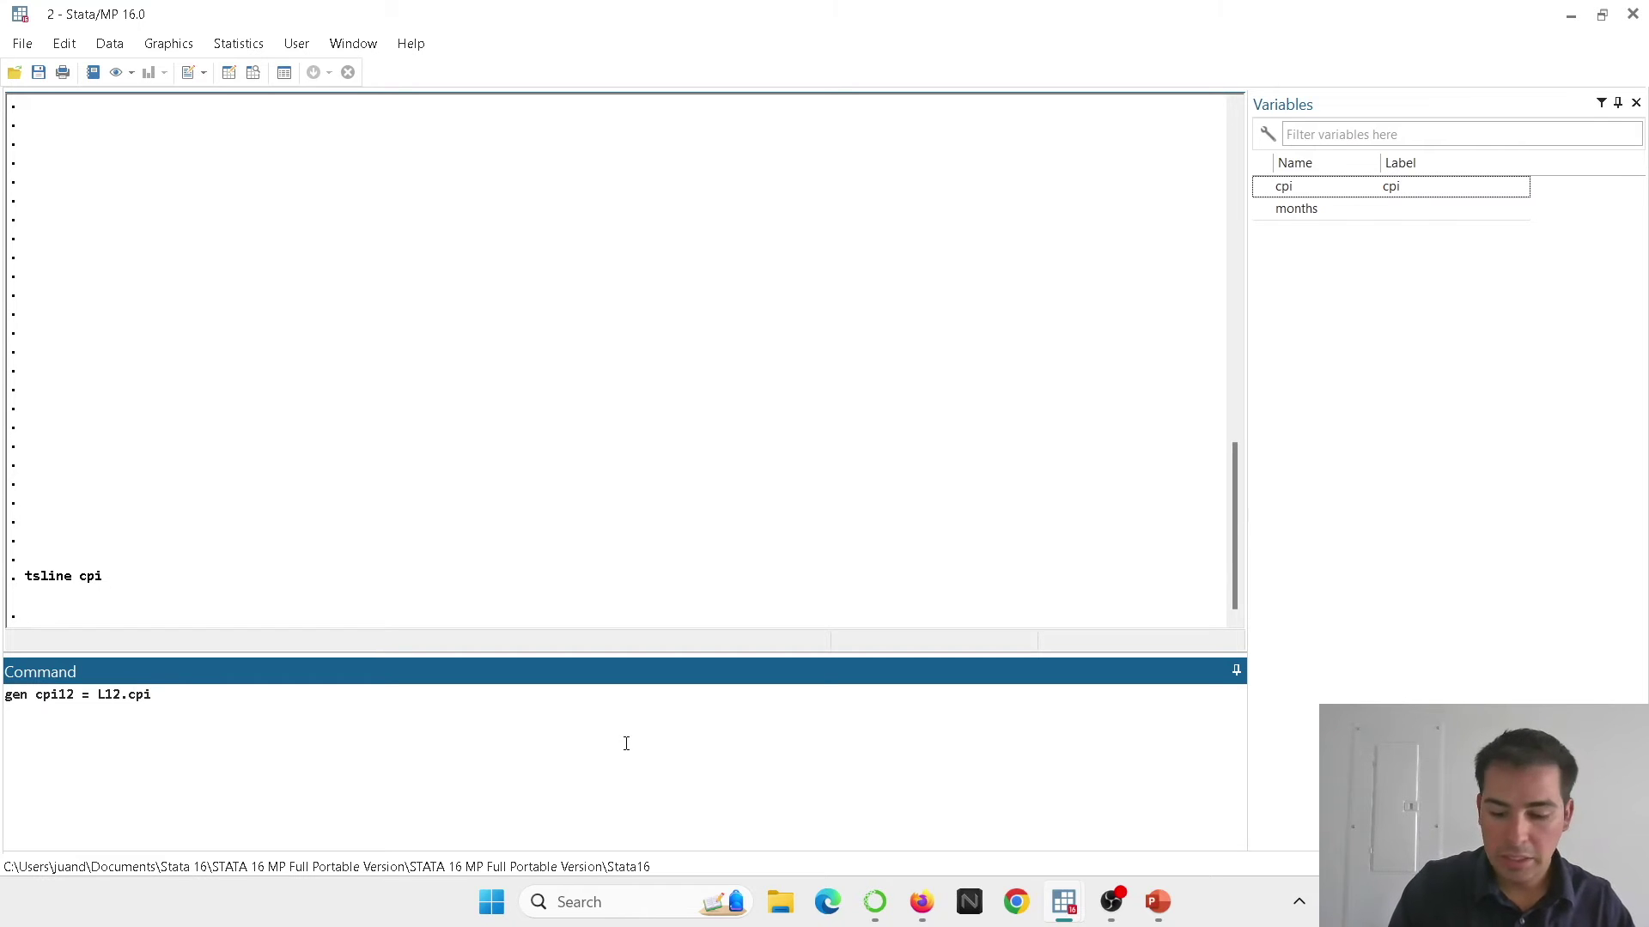
{"action": "key", "text": "Return"}
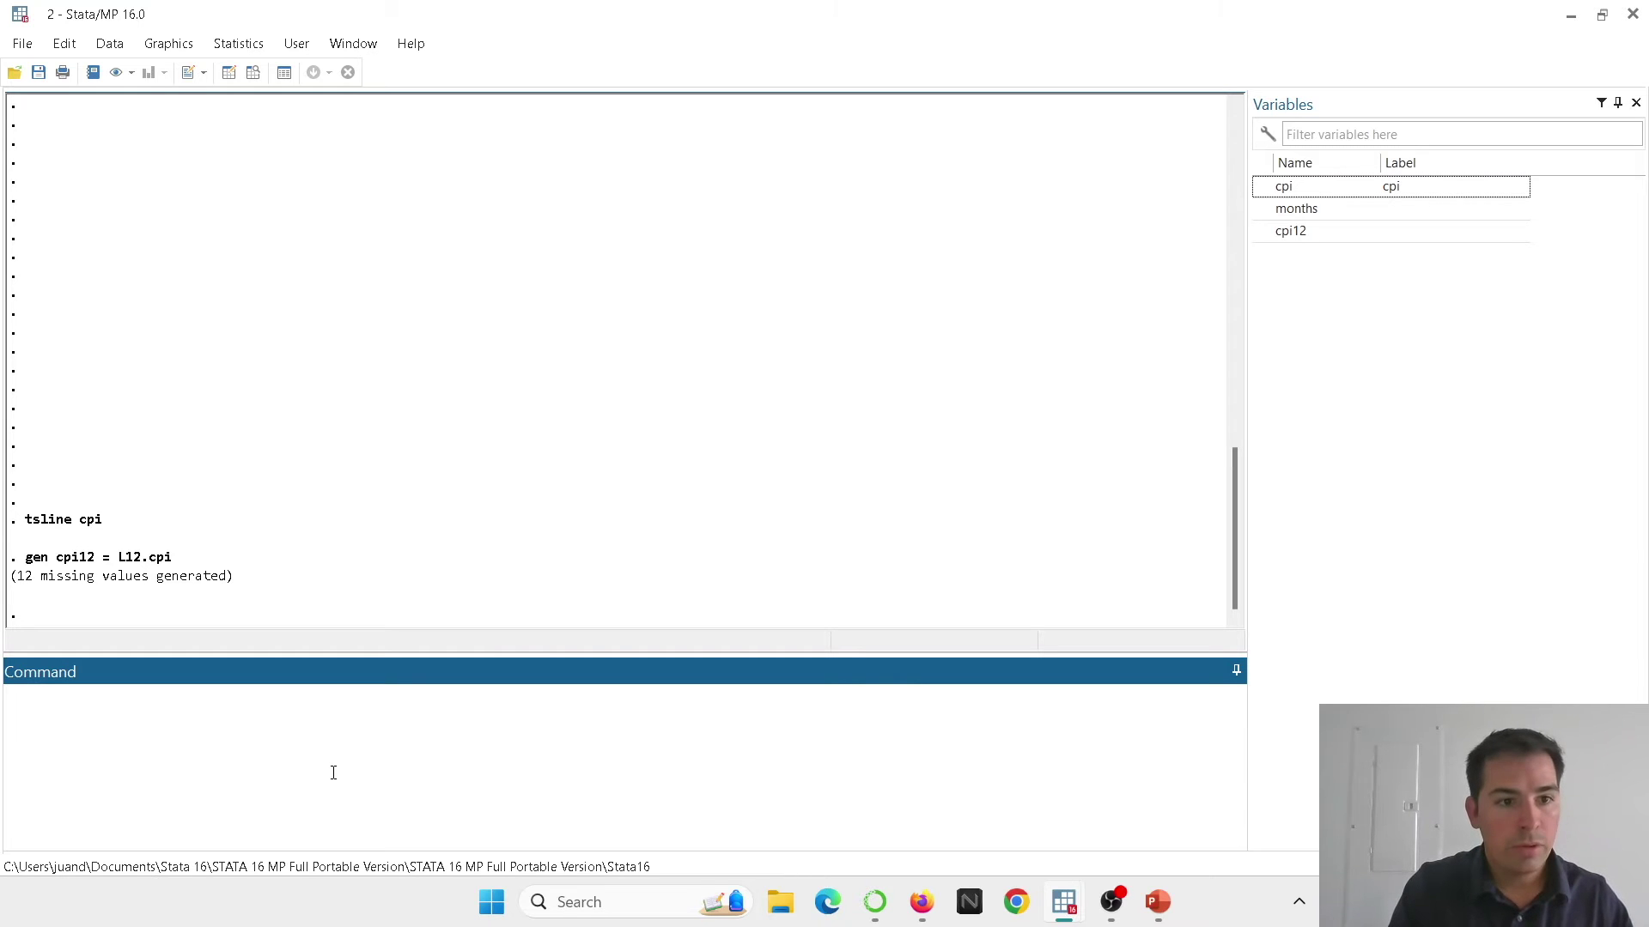
{"action": "type", "text": "gen"}
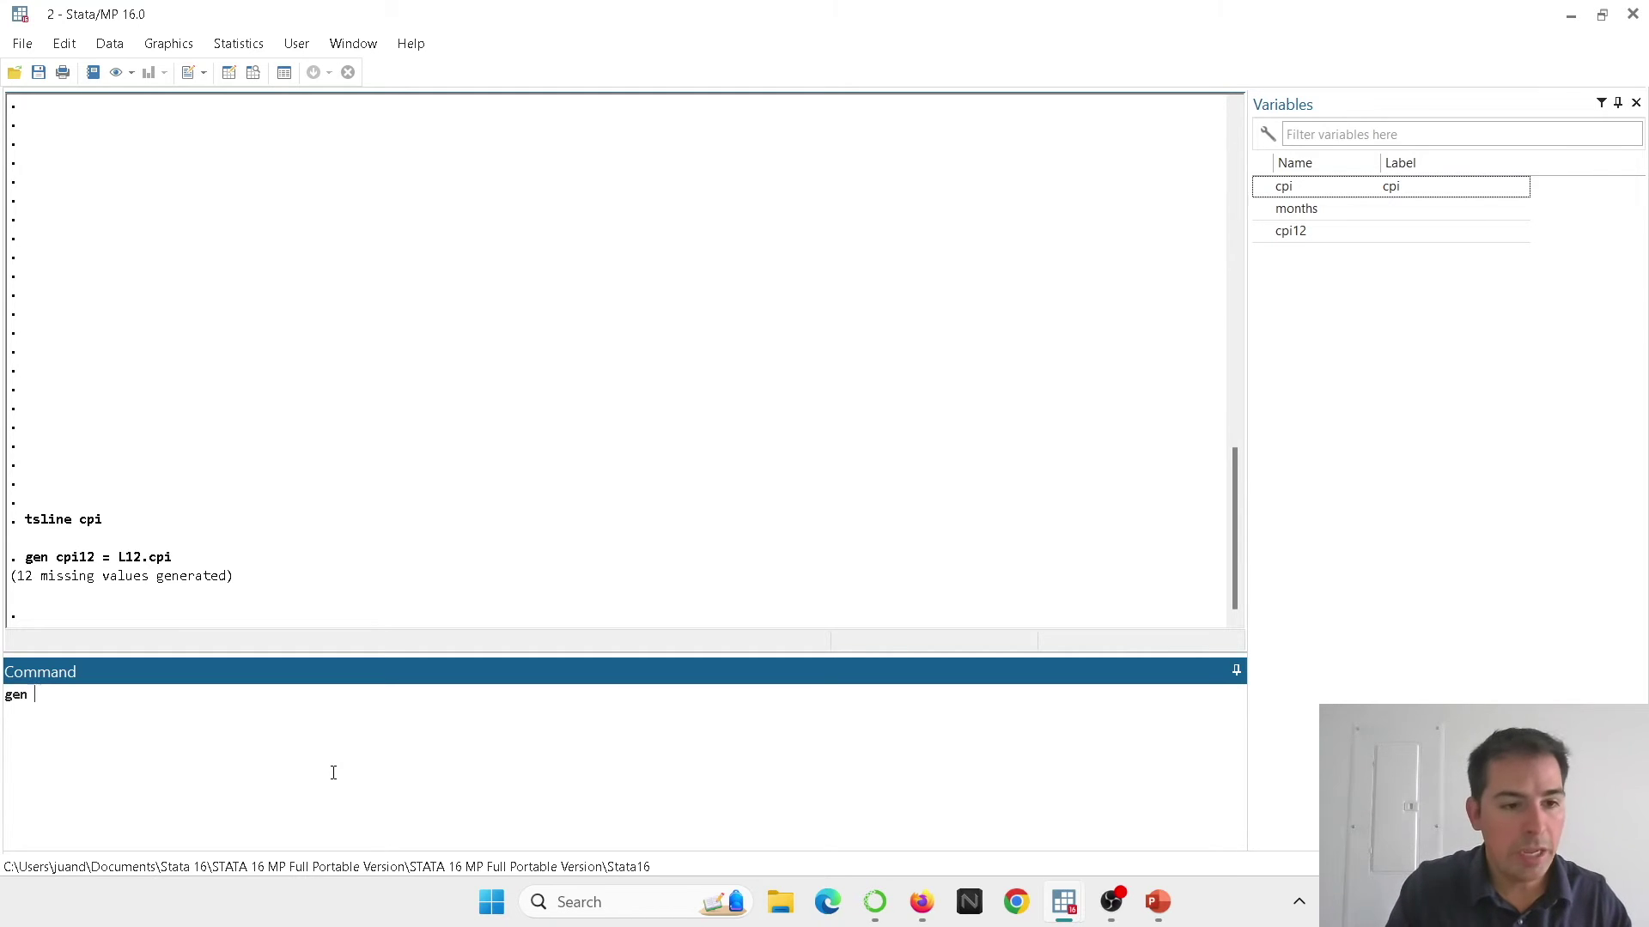
Generate inf = ((cpi - cpi12)/cpi12)*100 as the 12-month inflation percentage
{"action": "type", "text": "inf"}
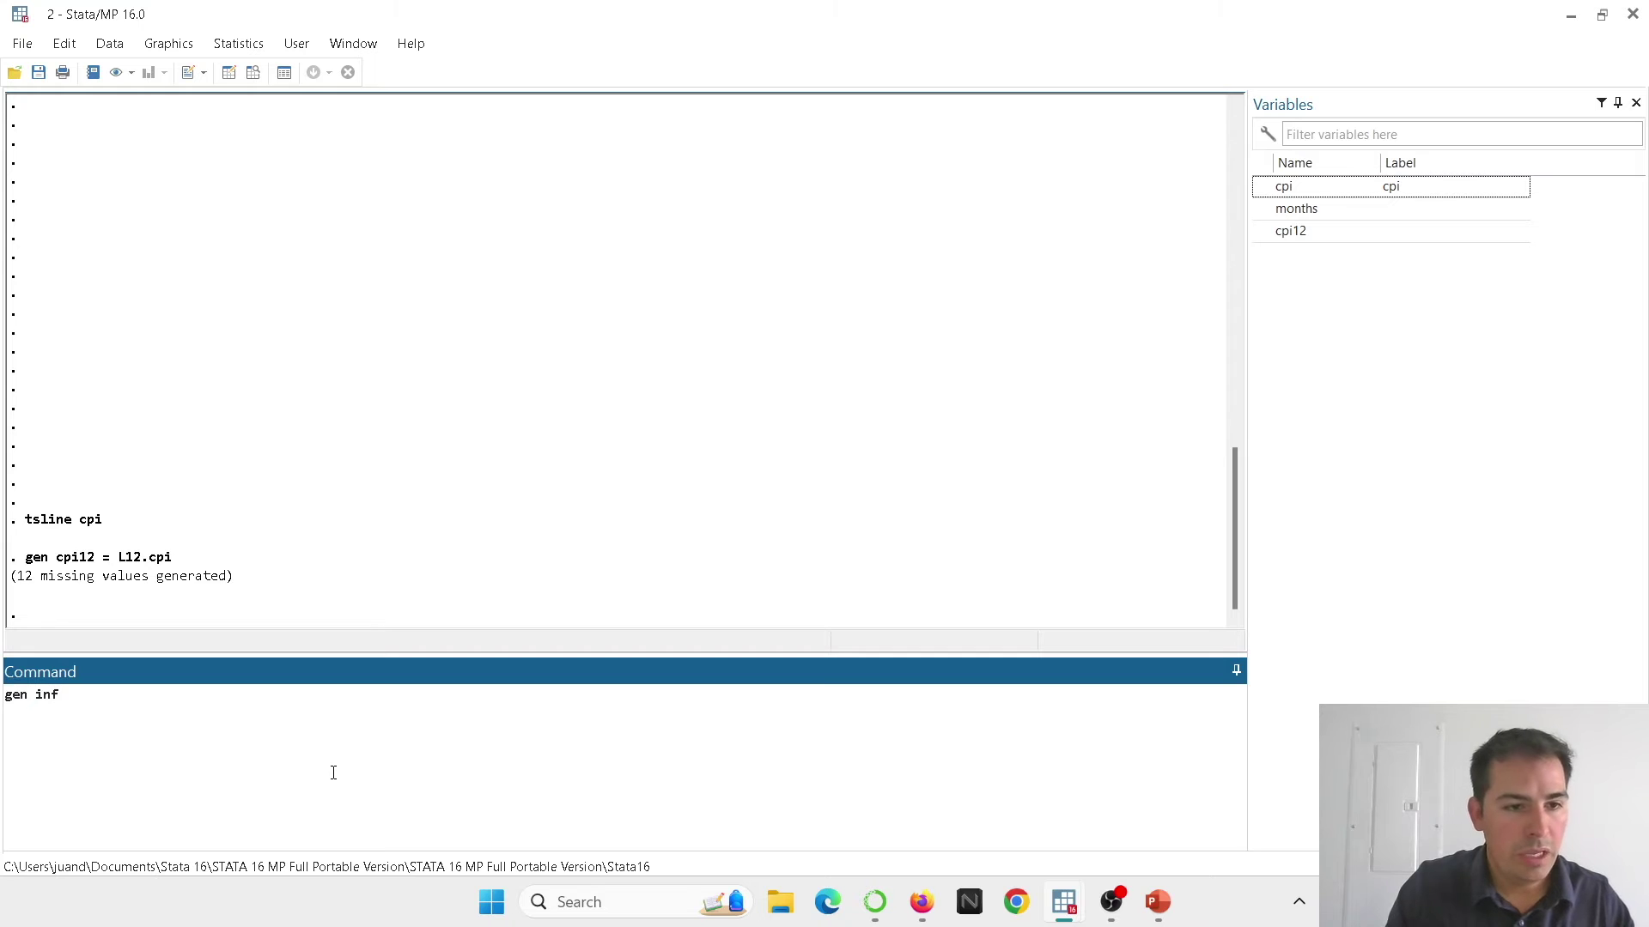
{"action": "type", "text": " ="}
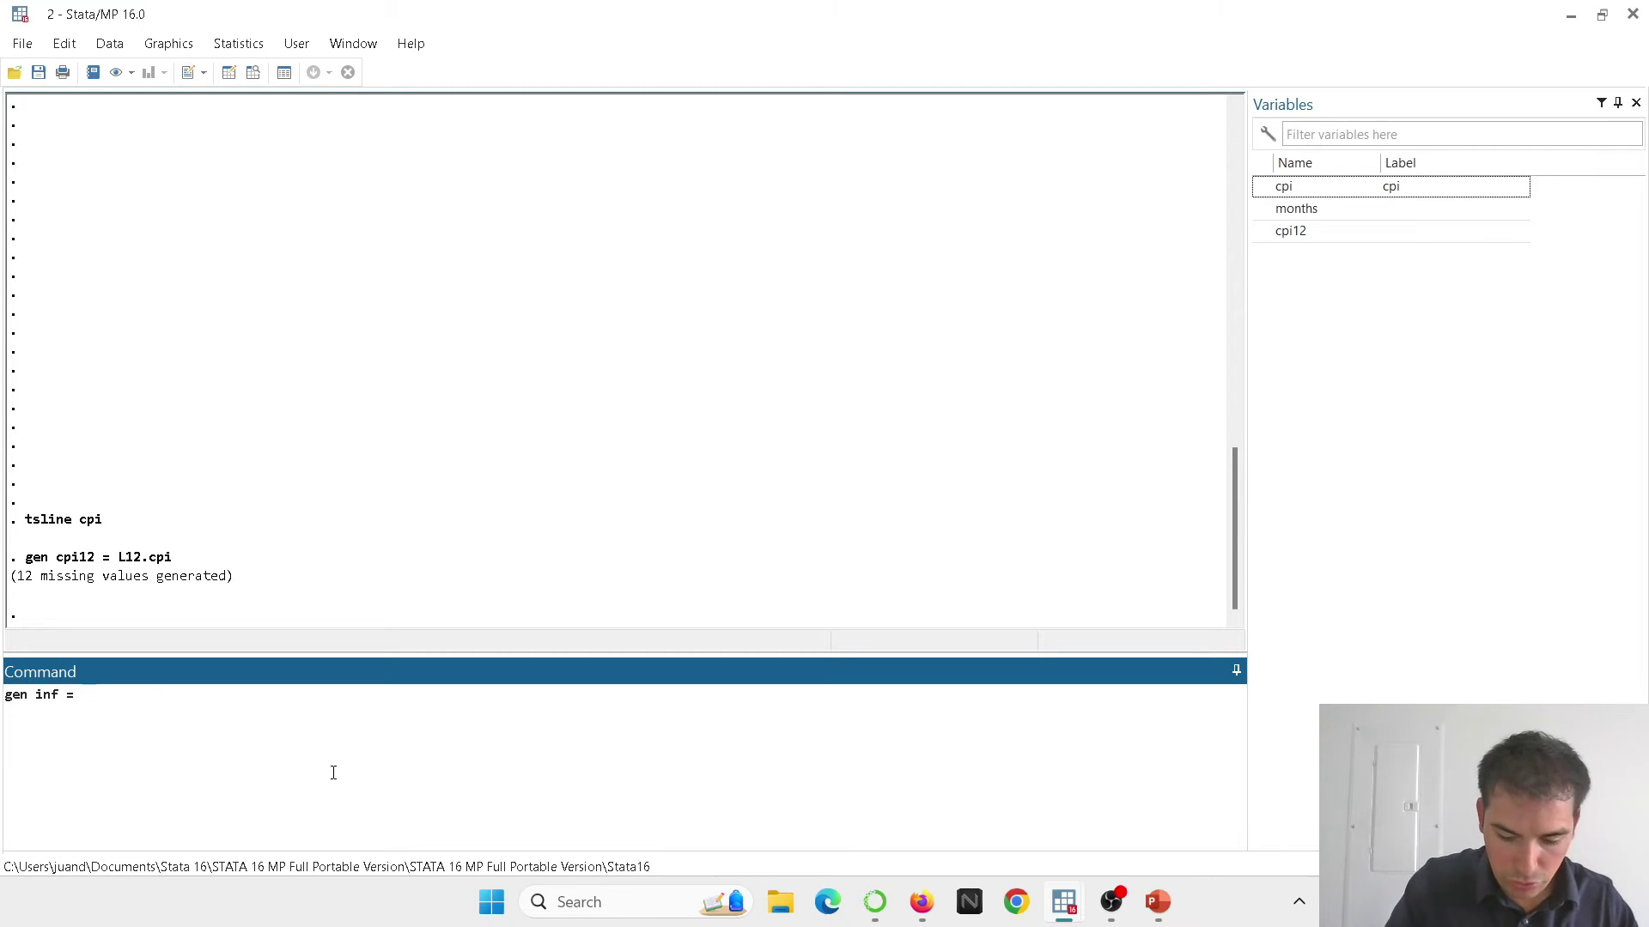
{"action": "type", "text": " (("}
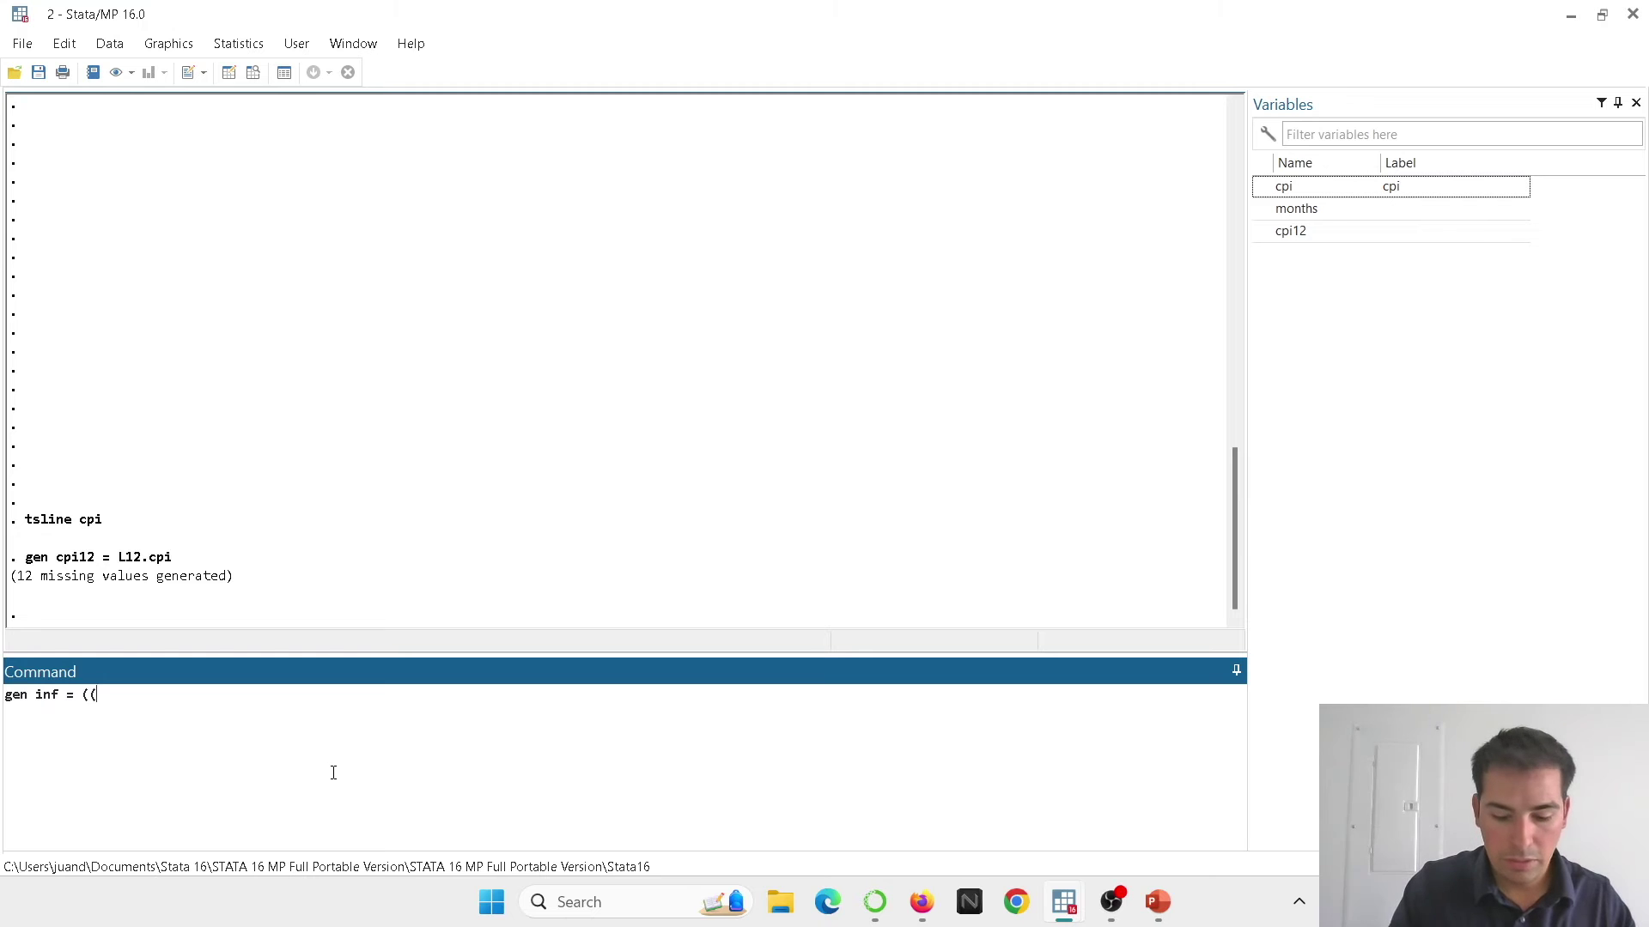
{"action": "type", "text": "cpi -"}
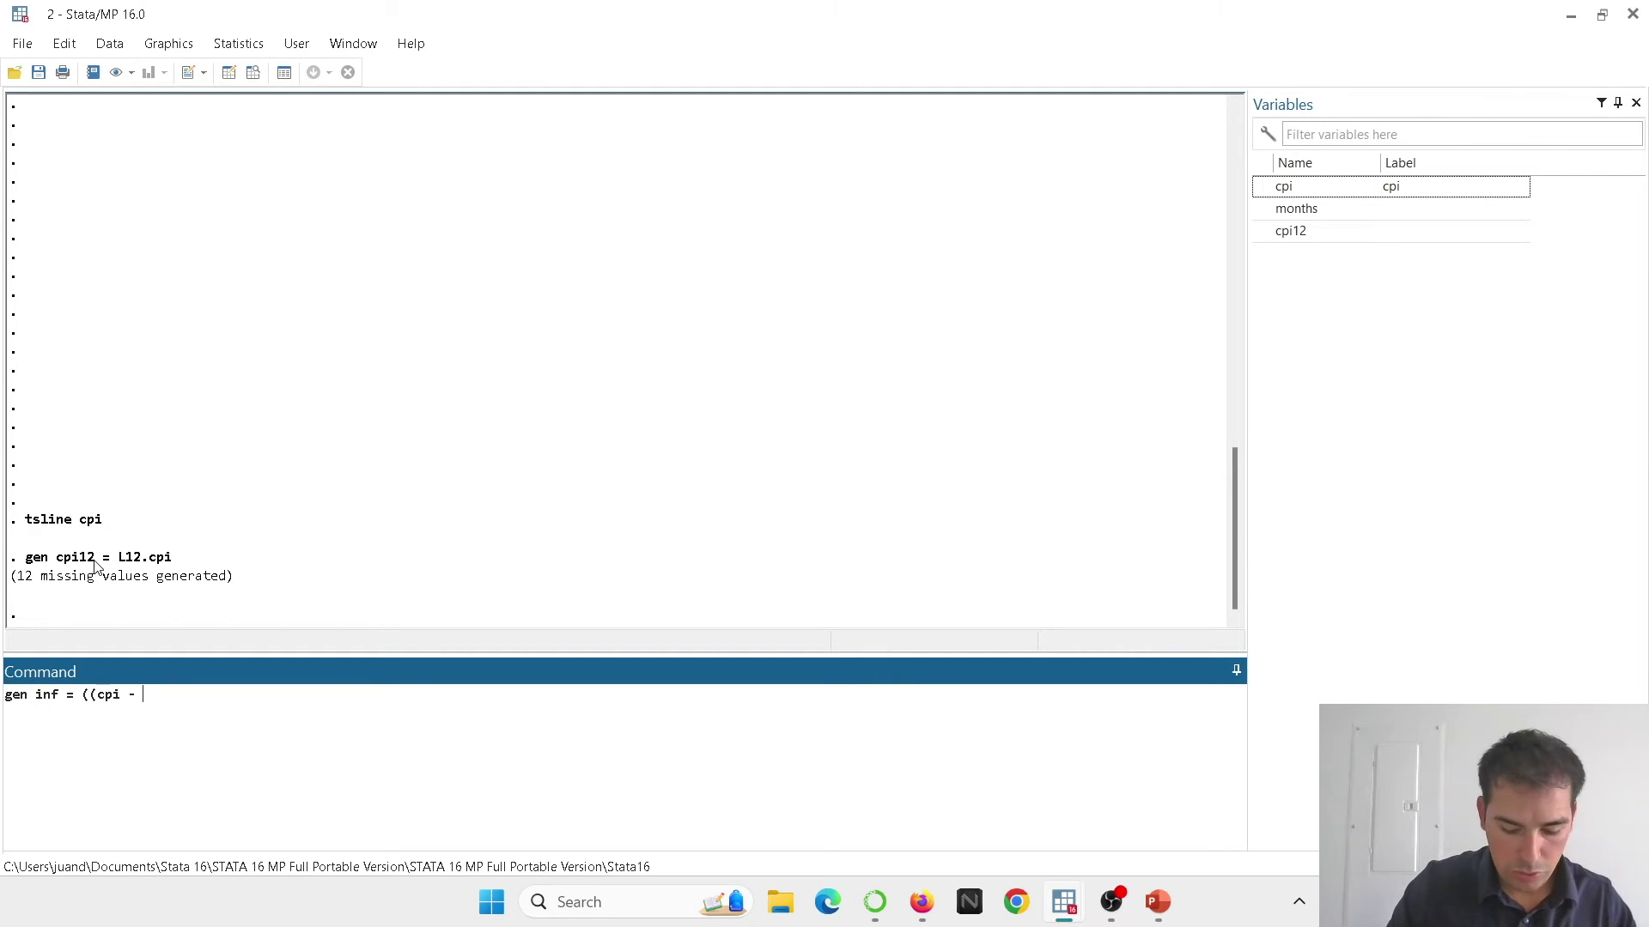
{"action": "type", "text": "cpi1"}
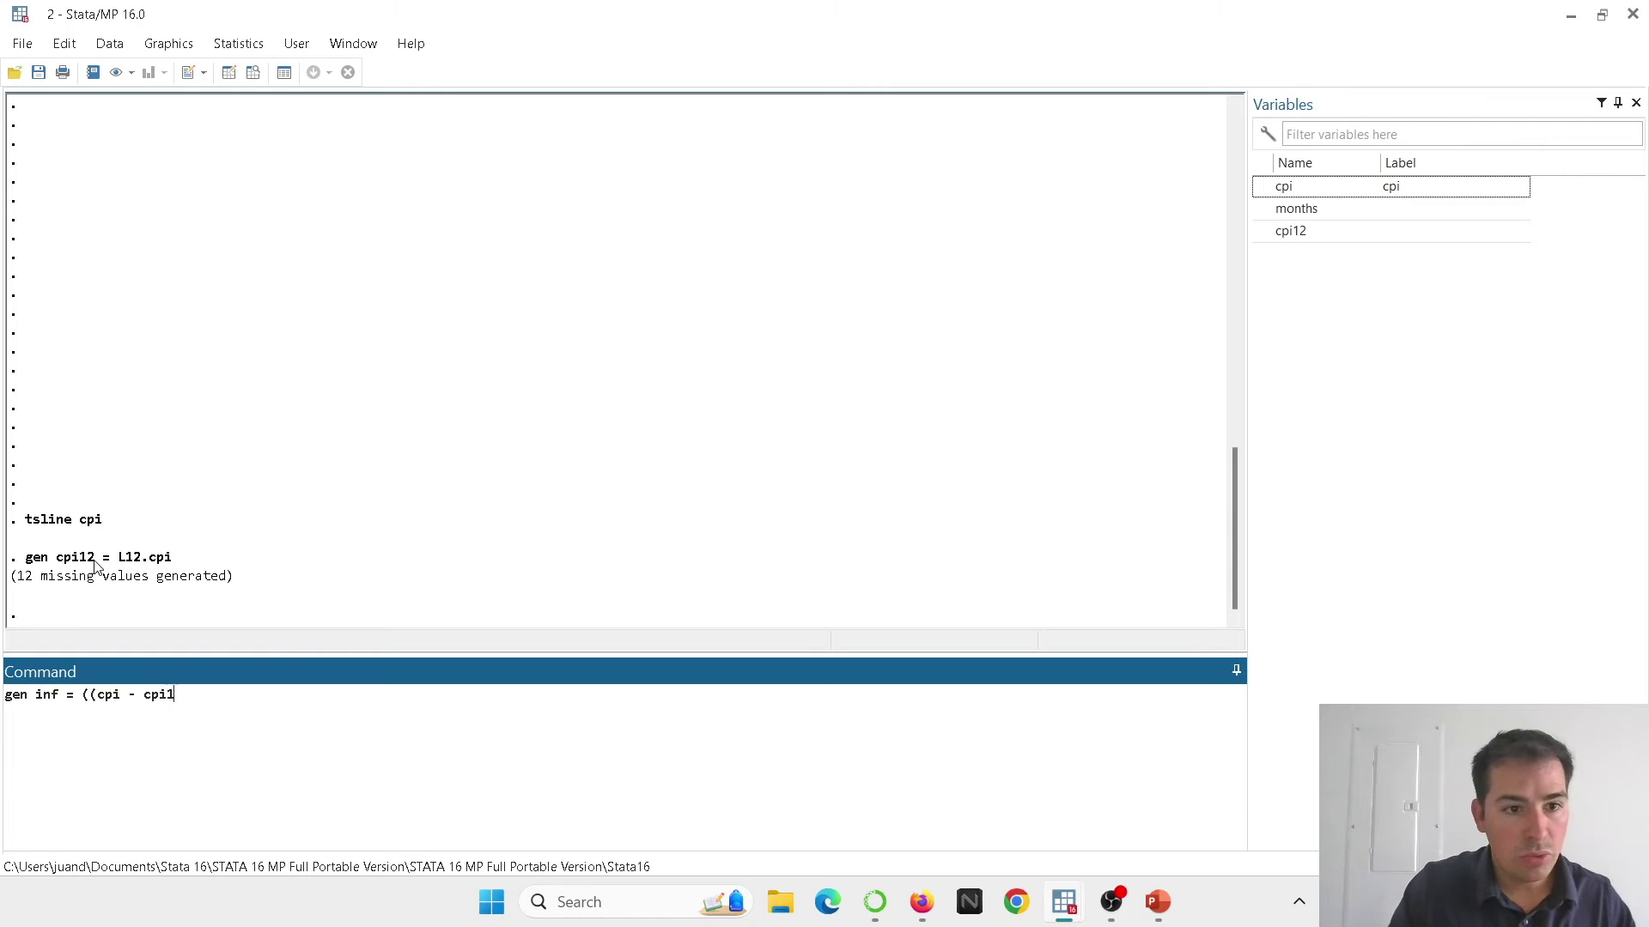
{"action": "type", "text": "2)"}
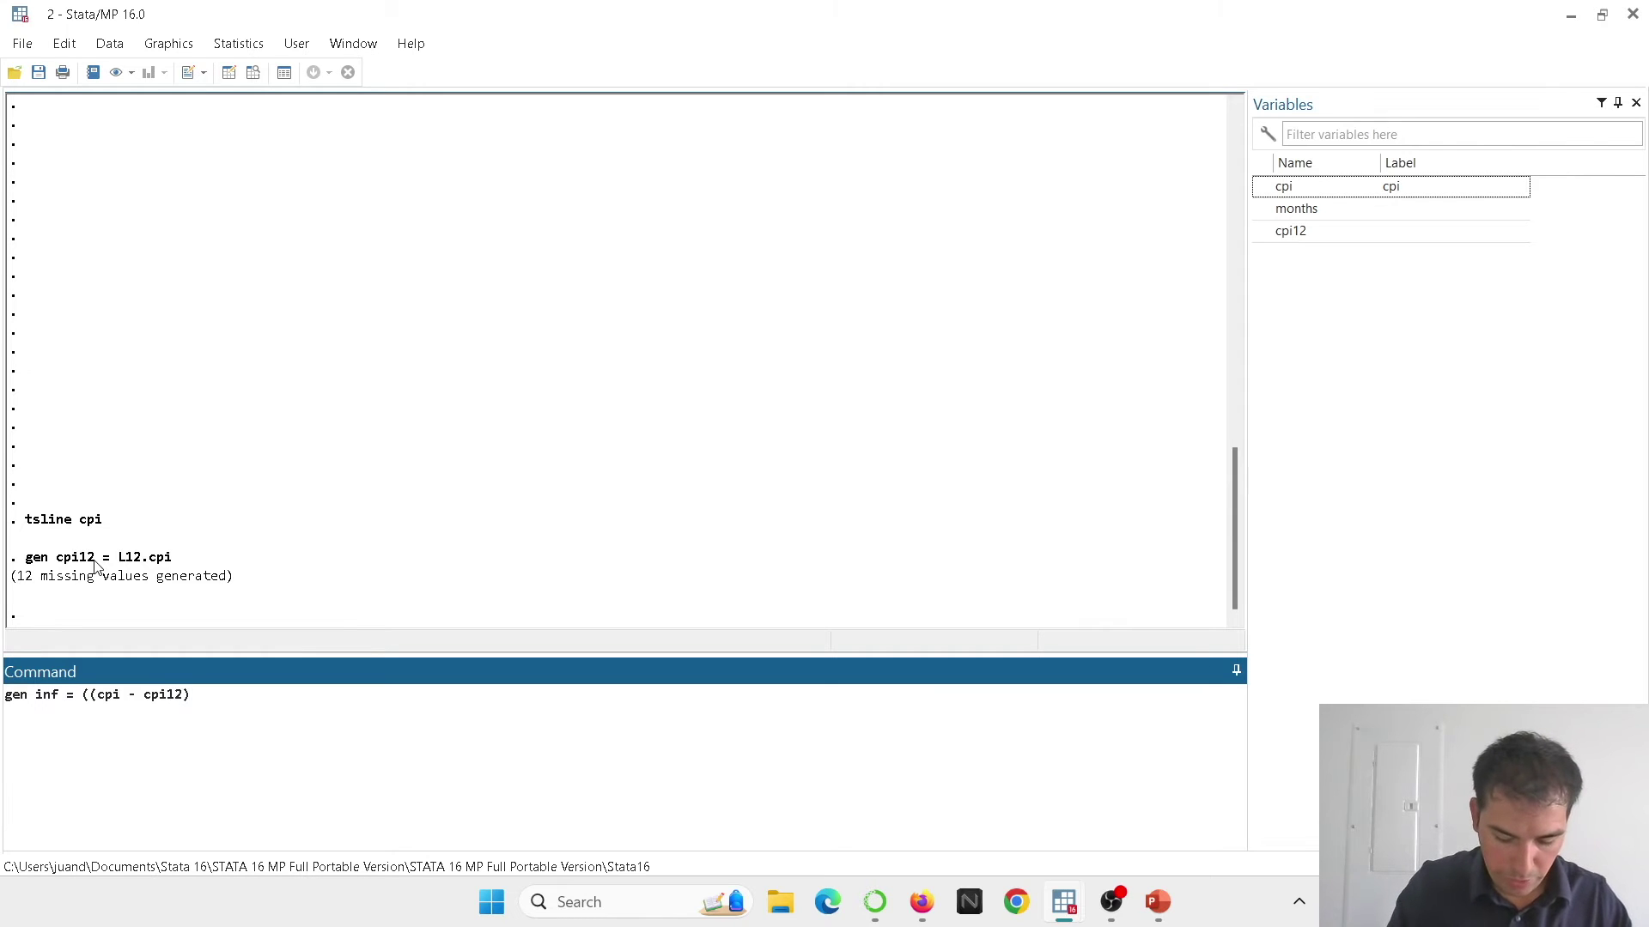
{"action": "type", "text": "/"}
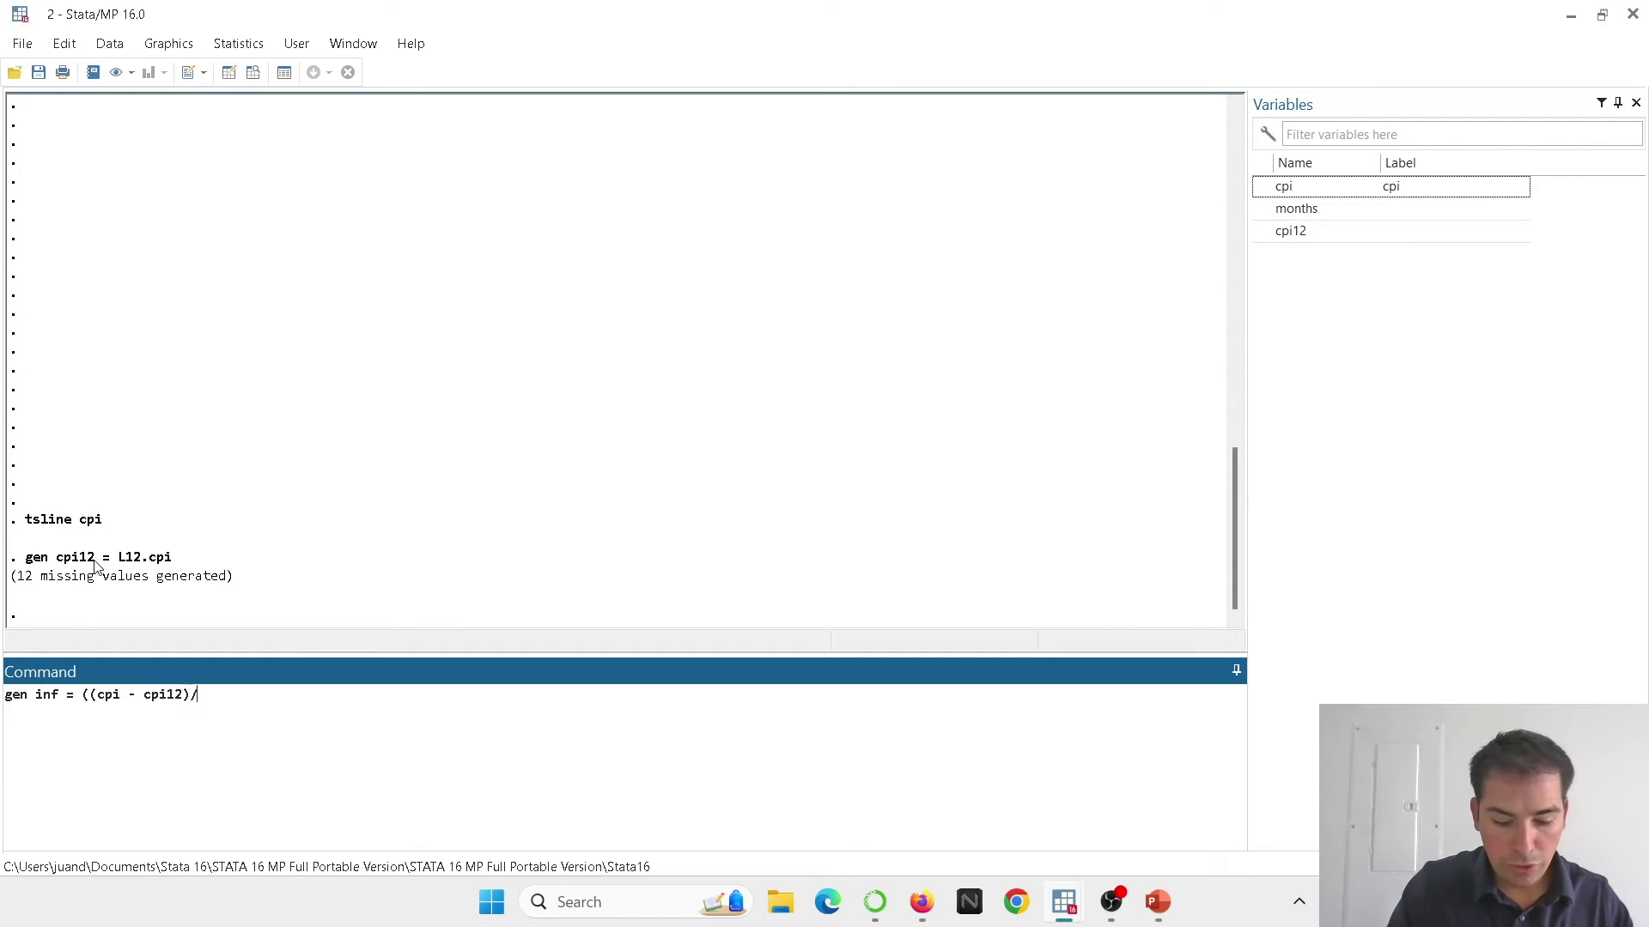
{"action": "type", "text": "cpi12"}
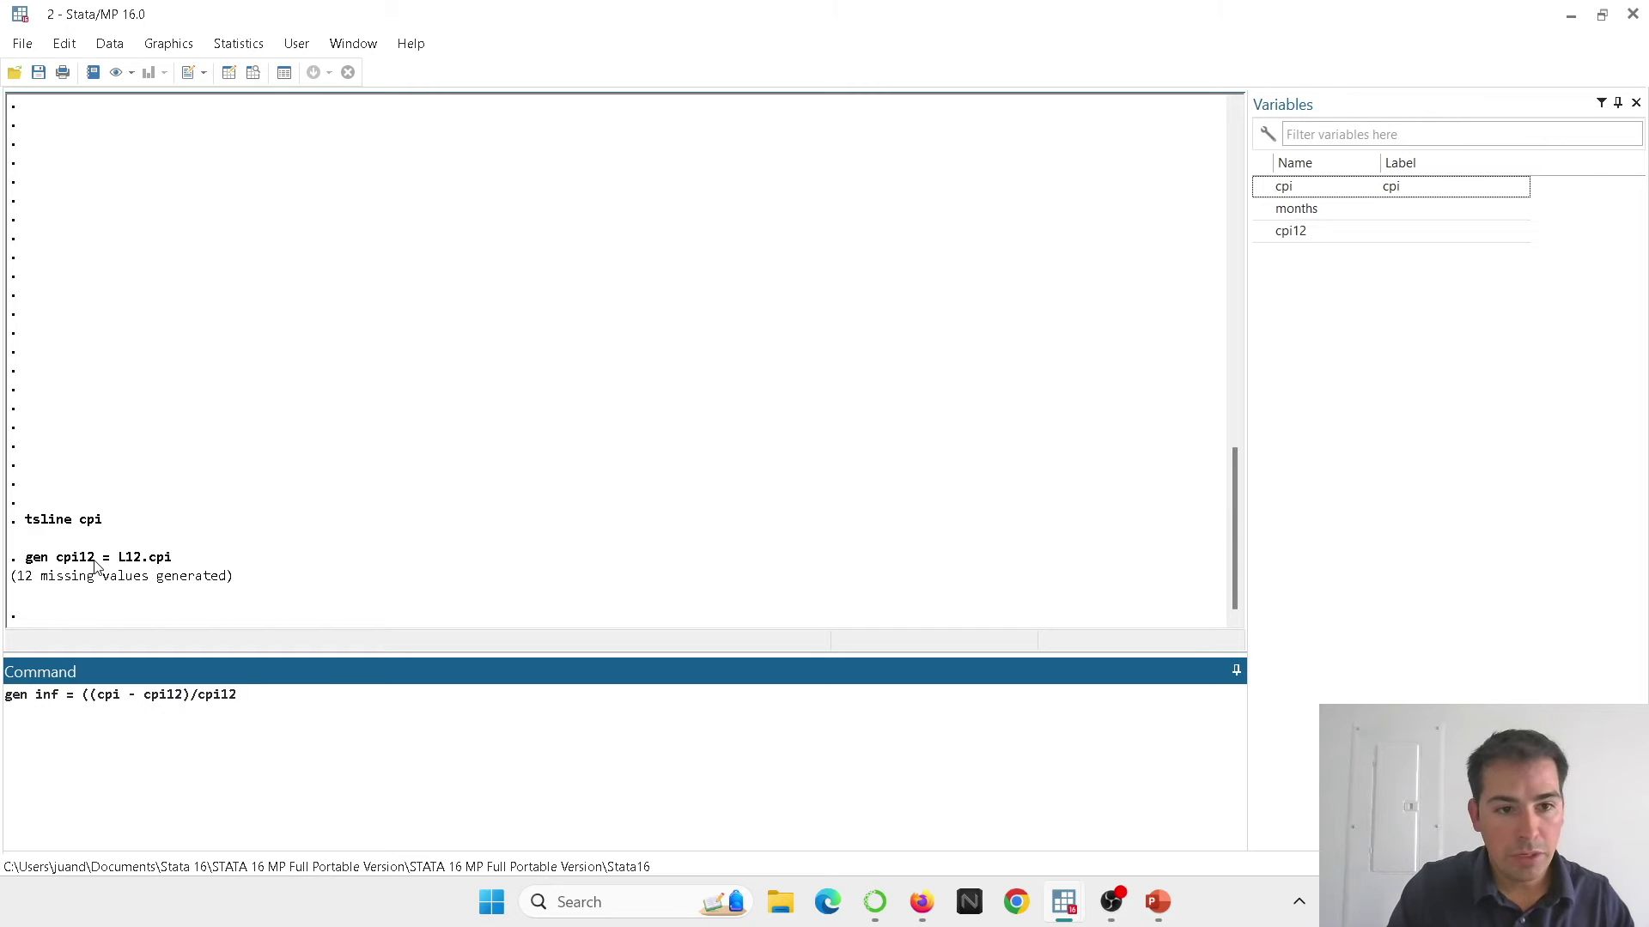
{"action": "type", "text": ")"}
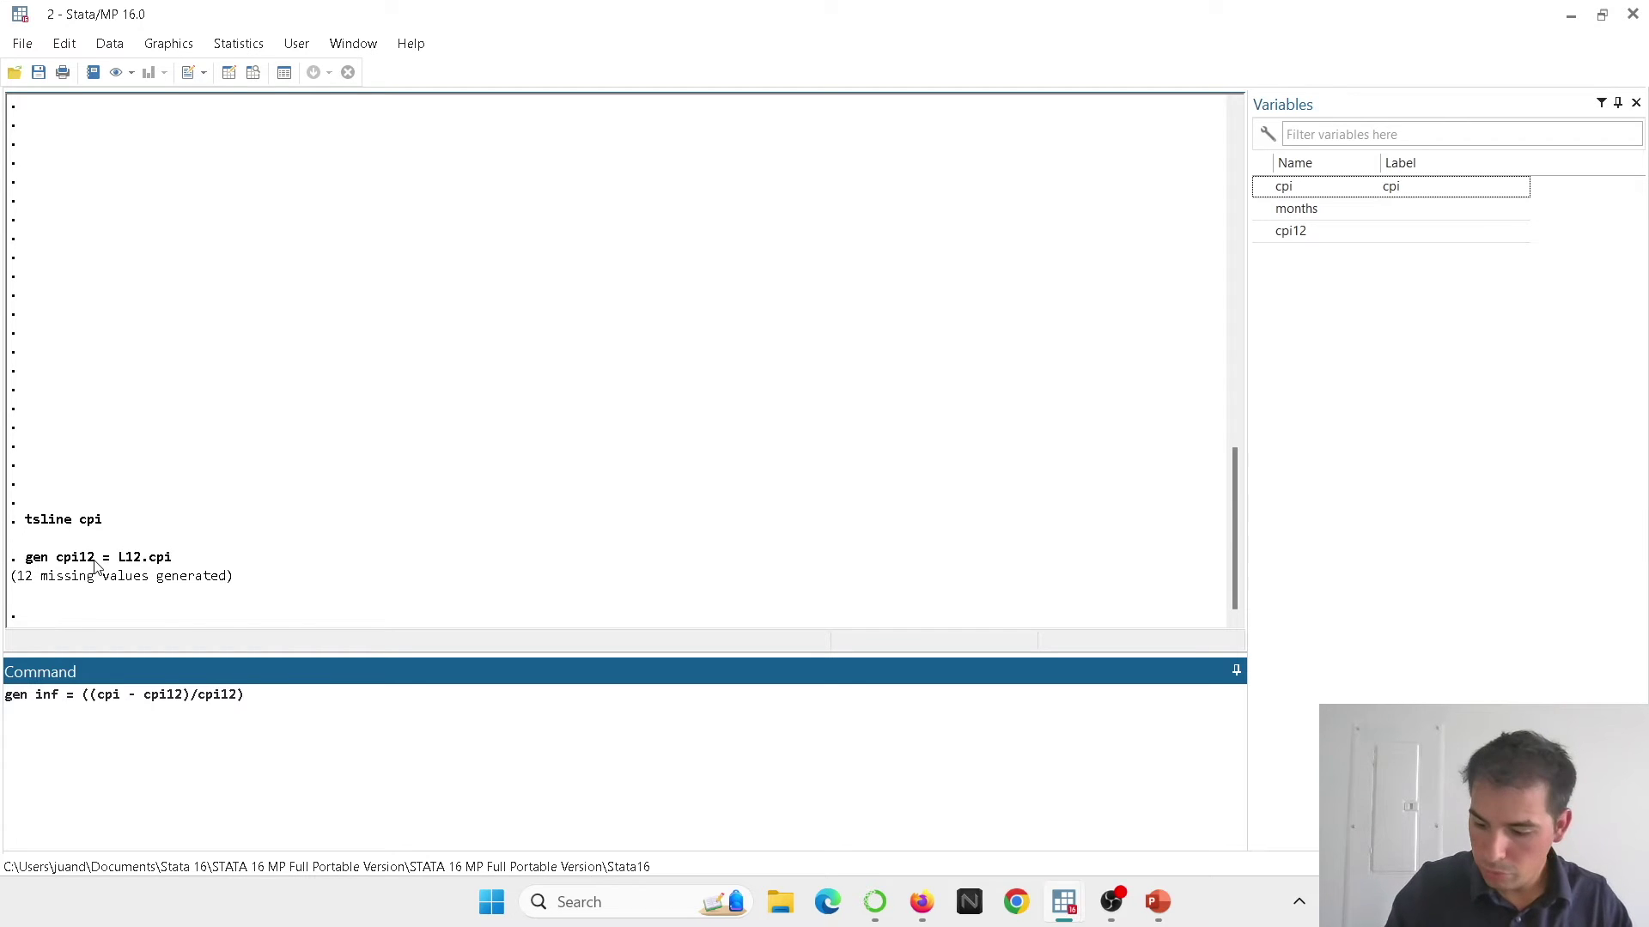
{"action": "type", "text": "*100"}
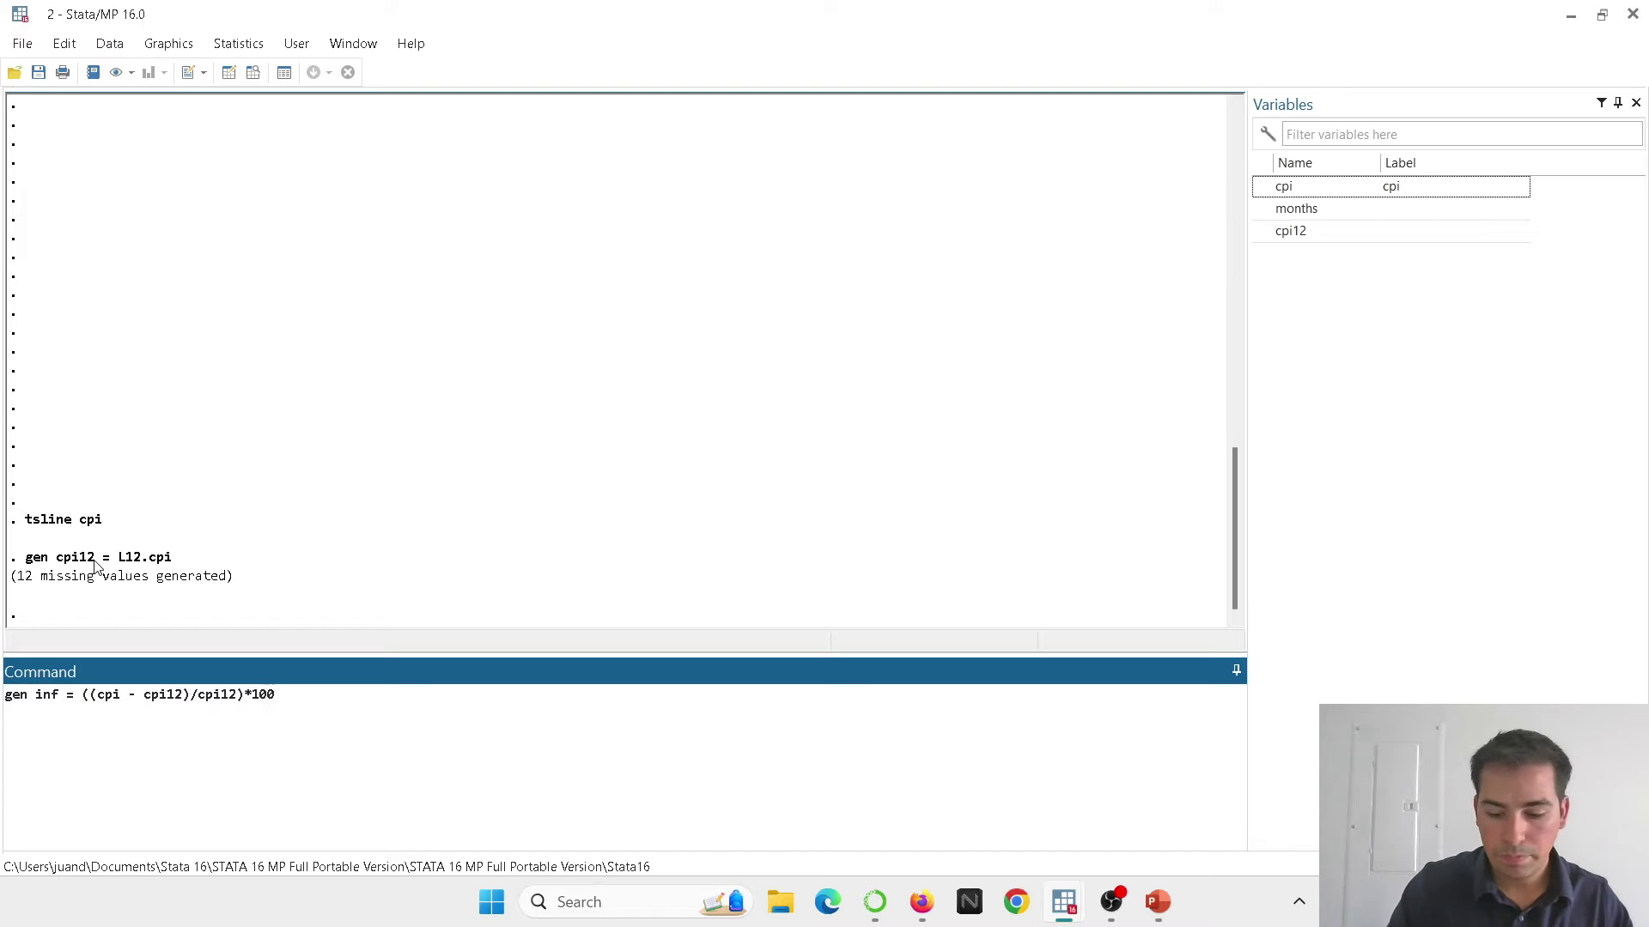
{"action": "key", "text": "Return"}
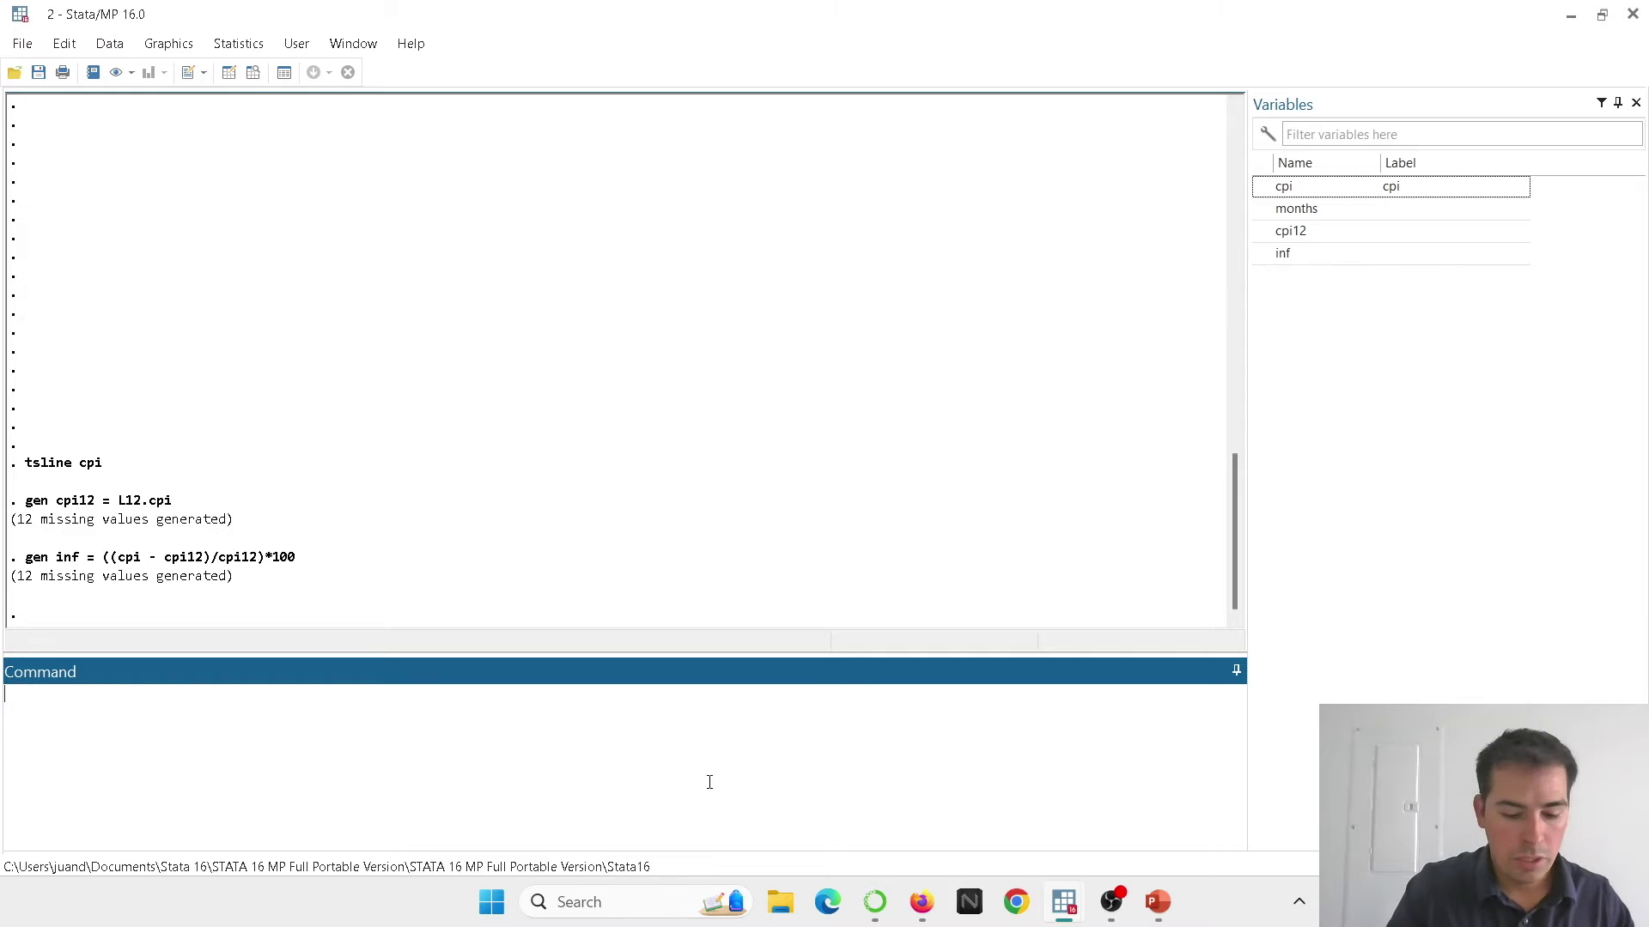
Browse the dataset and check the last inf value, 3.475135 for 2024m3
{"action": "type", "text": "browse"}
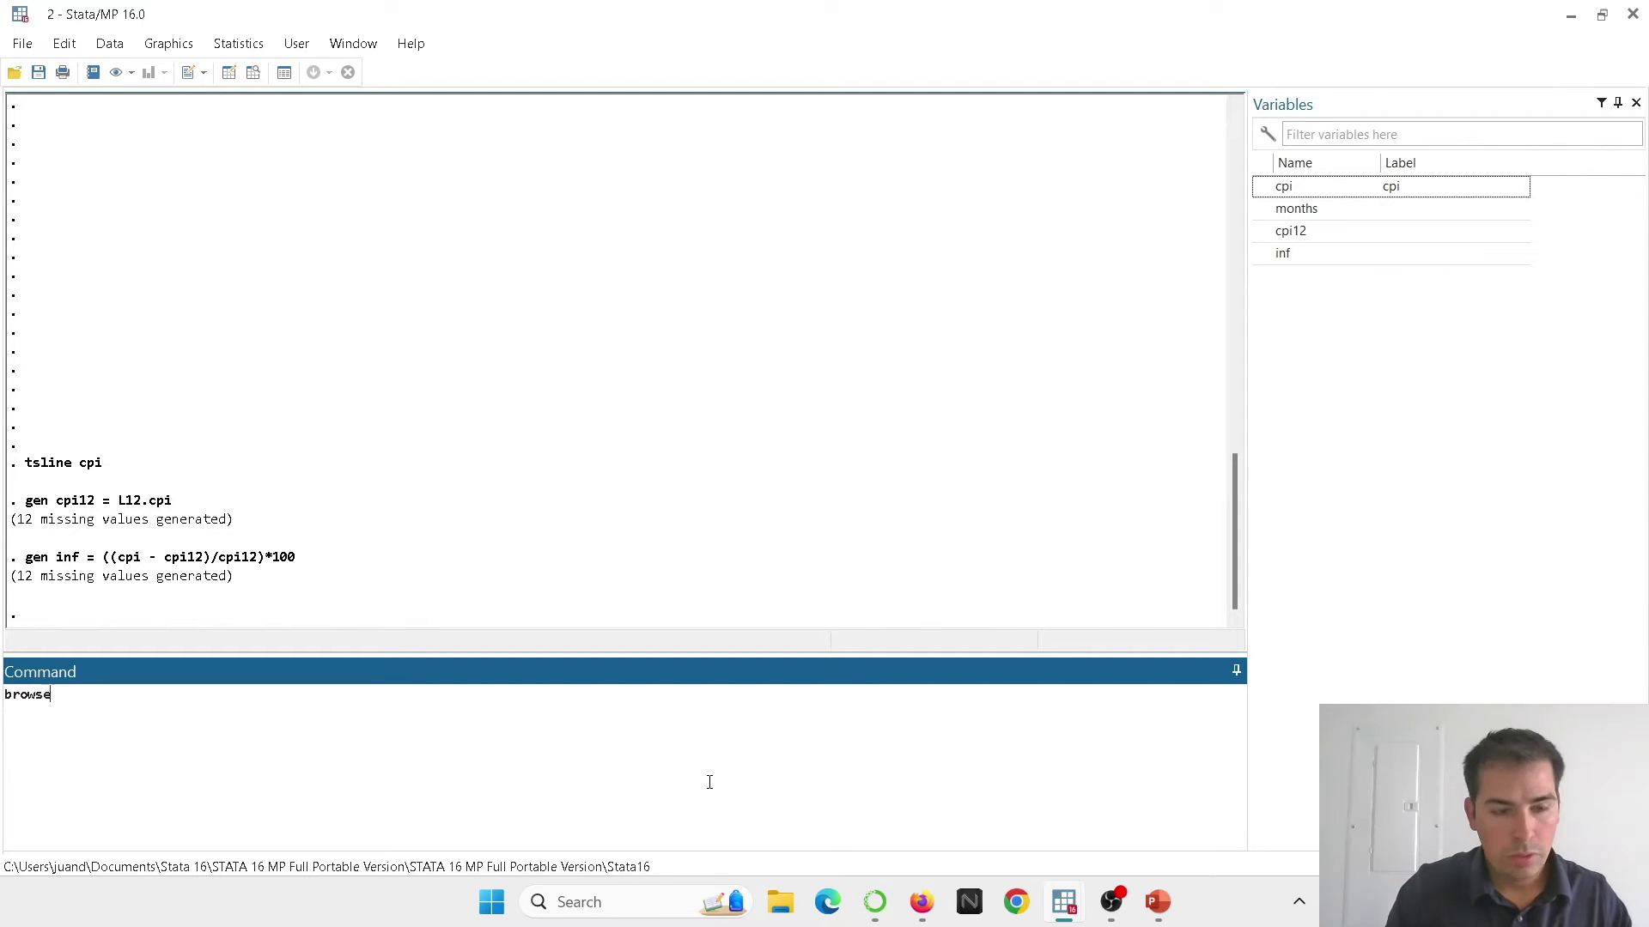
{"action": "key", "text": "Return"}
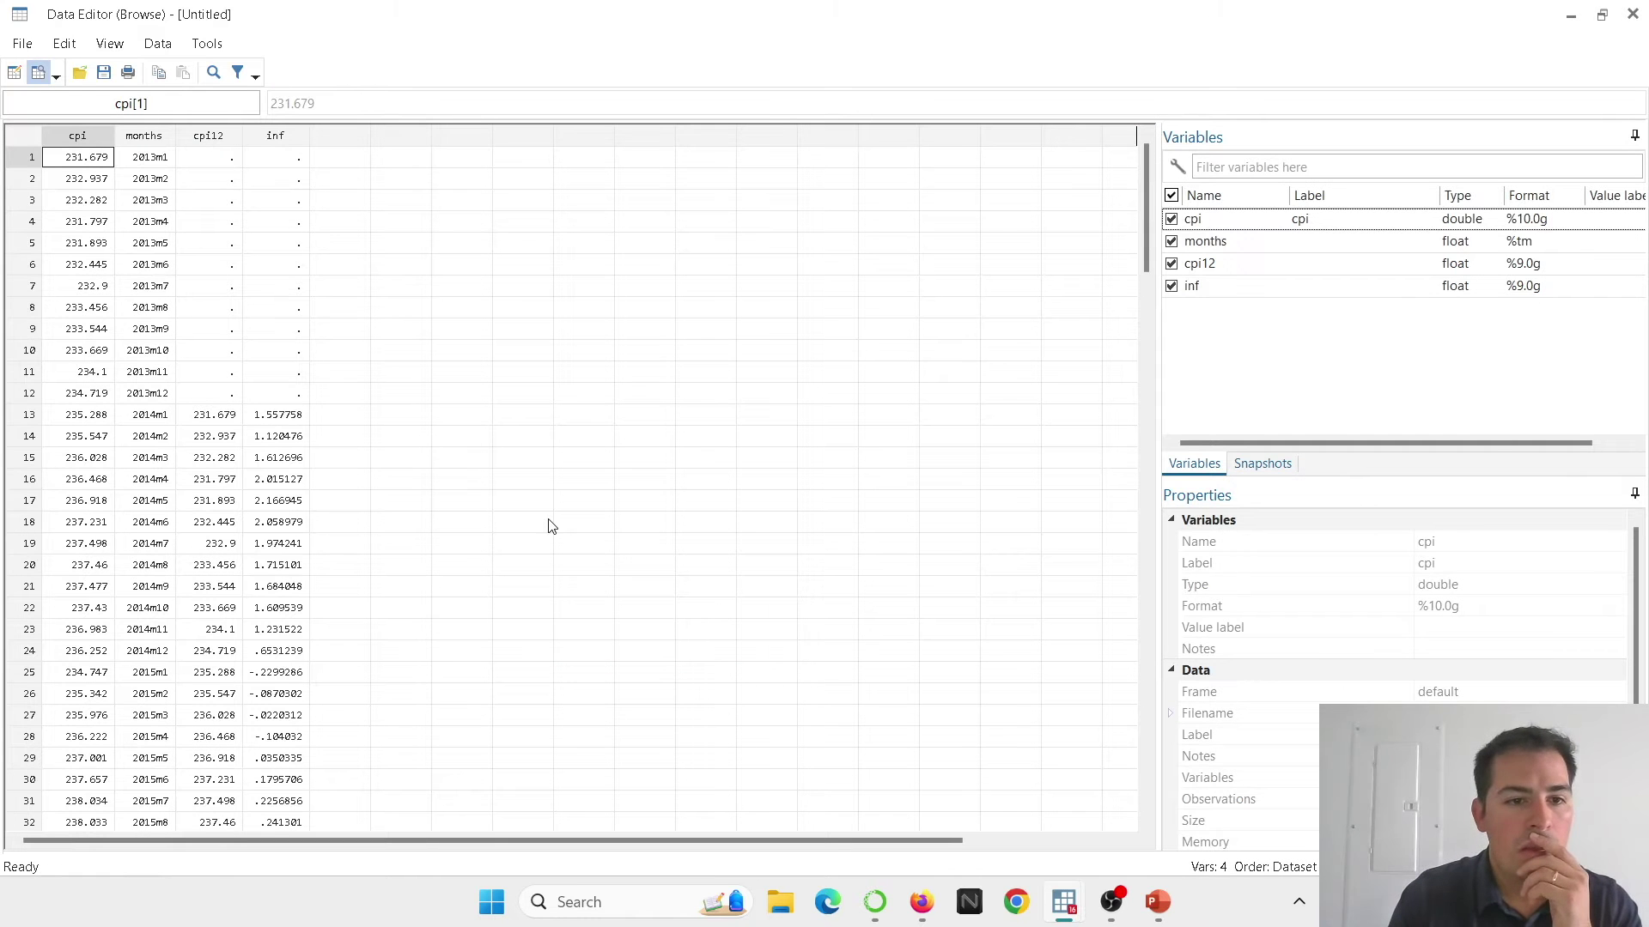
{"action": "scroll", "coordinate": [303, 662], "scroll_direction": "down", "scroll_amount": 14}
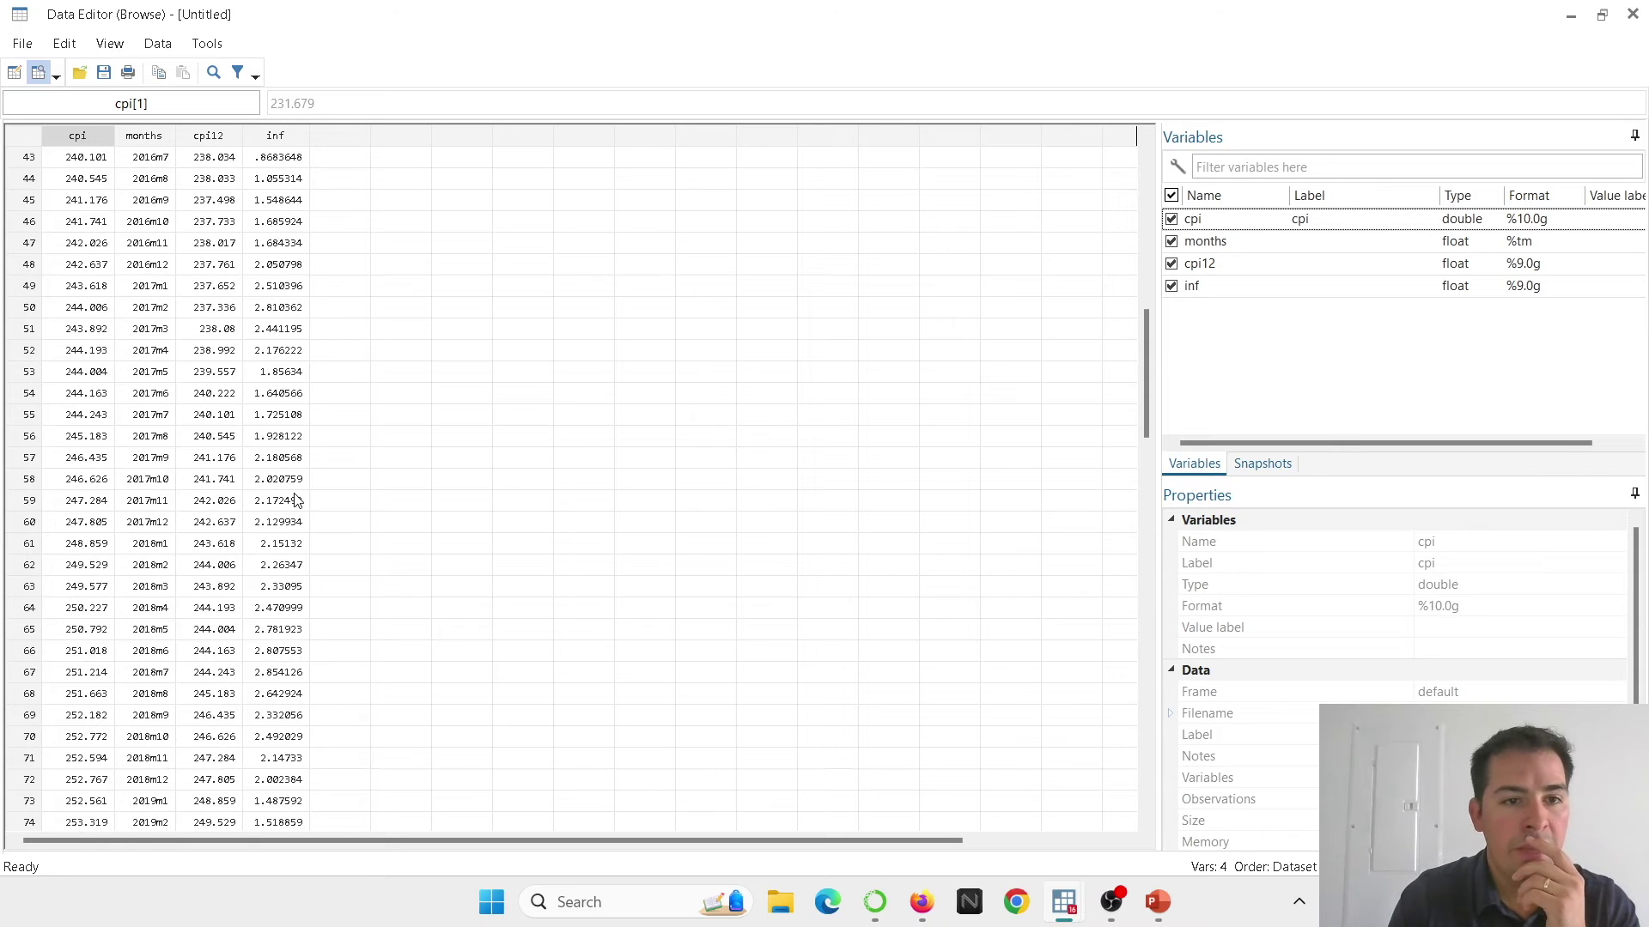
{"action": "scroll", "coordinate": [297, 500], "scroll_direction": "down", "scroll_amount": 2}
{"action": "scroll", "coordinate": [297, 500], "scroll_direction": "down", "scroll_amount": 20}
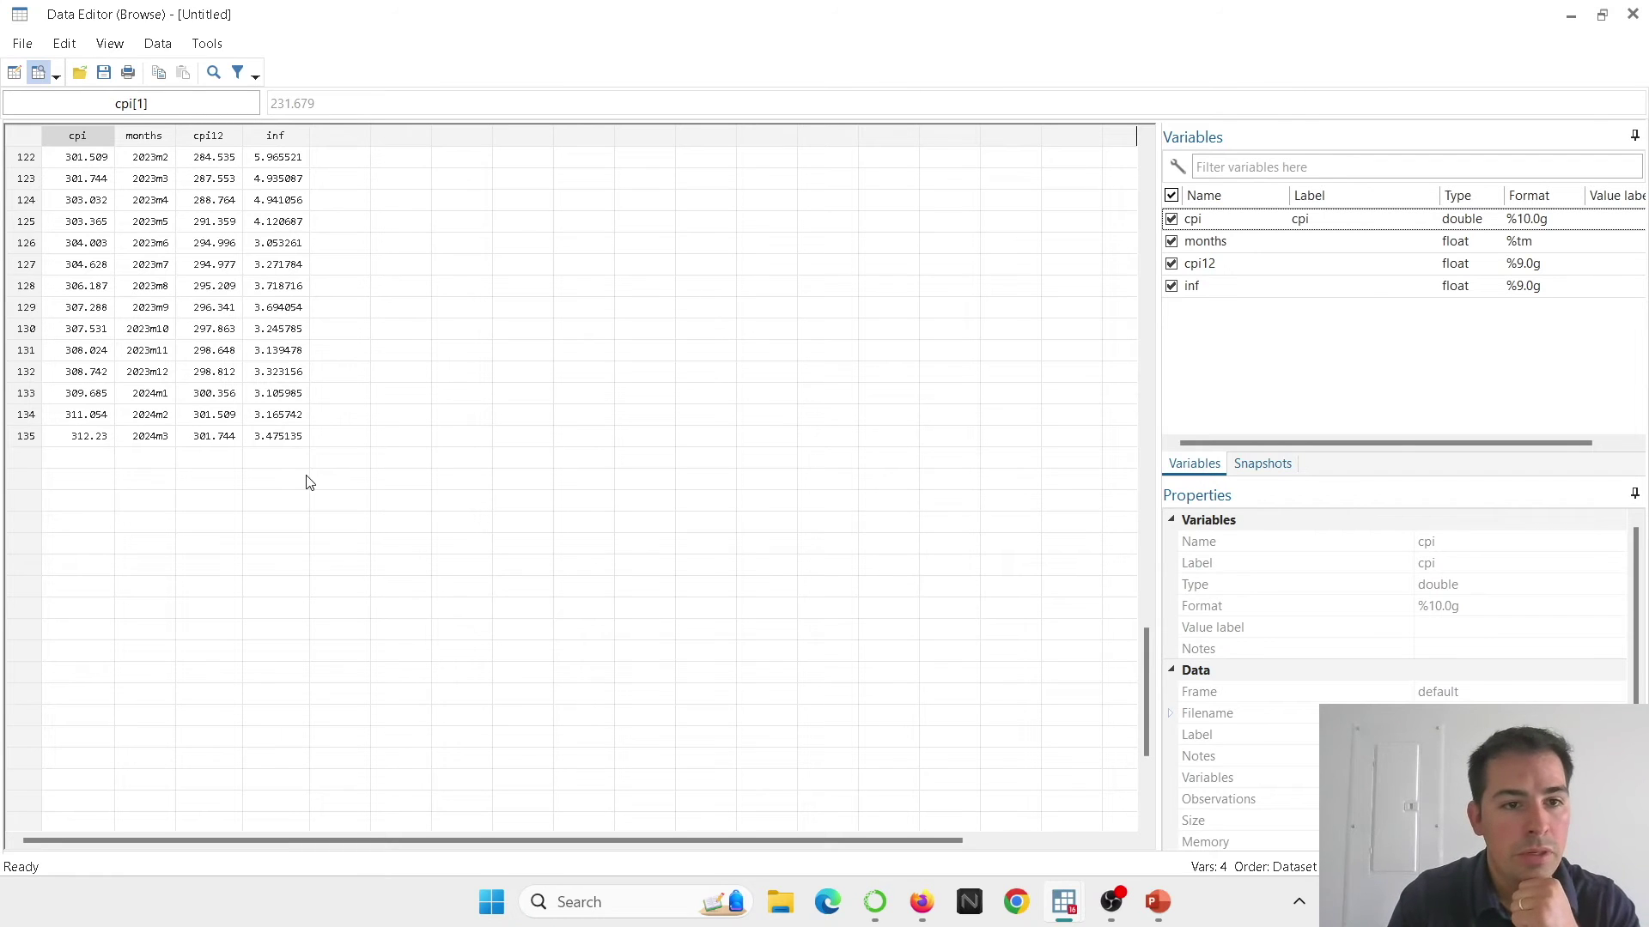
{"action": "left_click", "coordinate": [291, 439]}
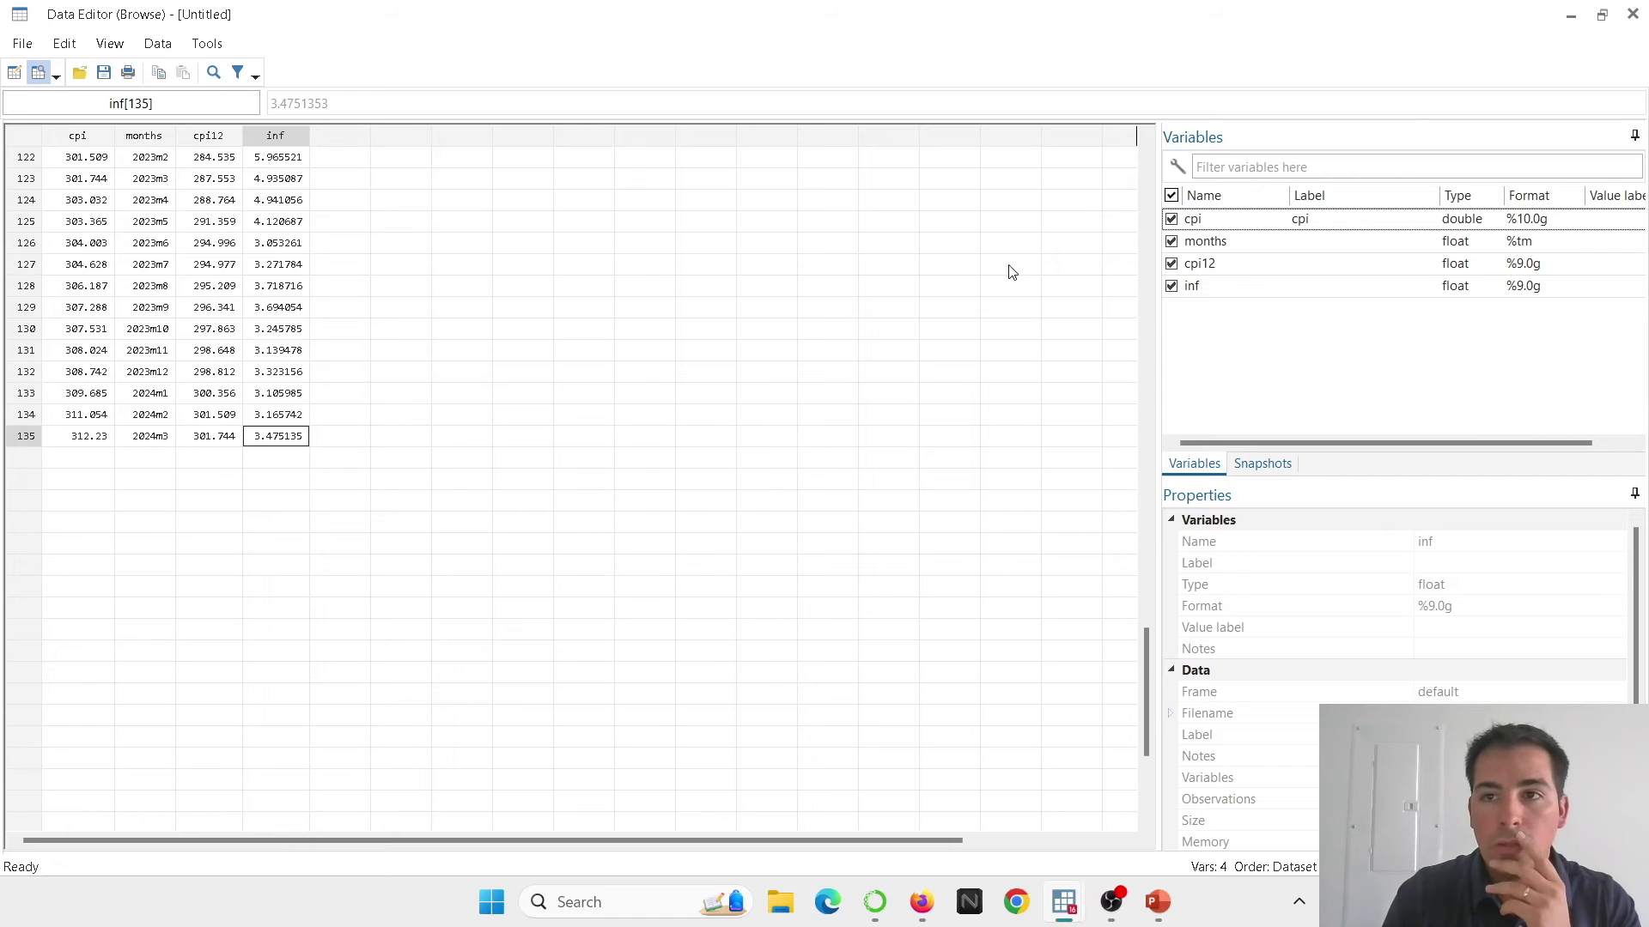
Close the Data Editor, create inflation12 = round(inf, 0.1), and browse the data again
{"action": "left_click", "coordinate": [1634, 16]}
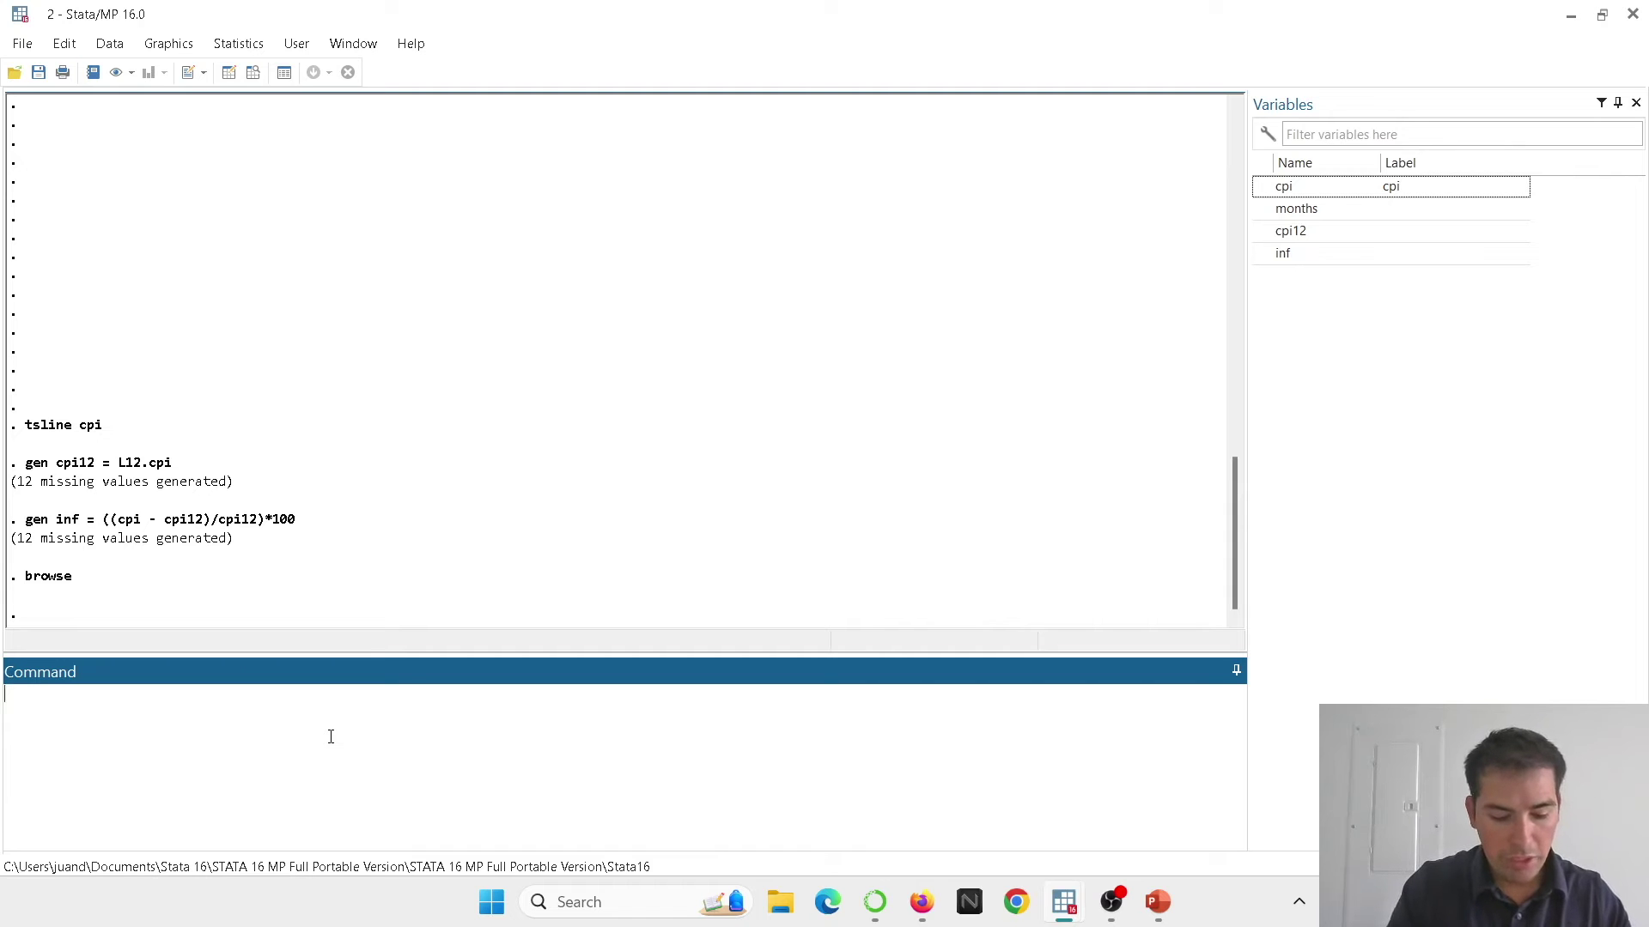
{"action": "type", "text": "gen inflation"}
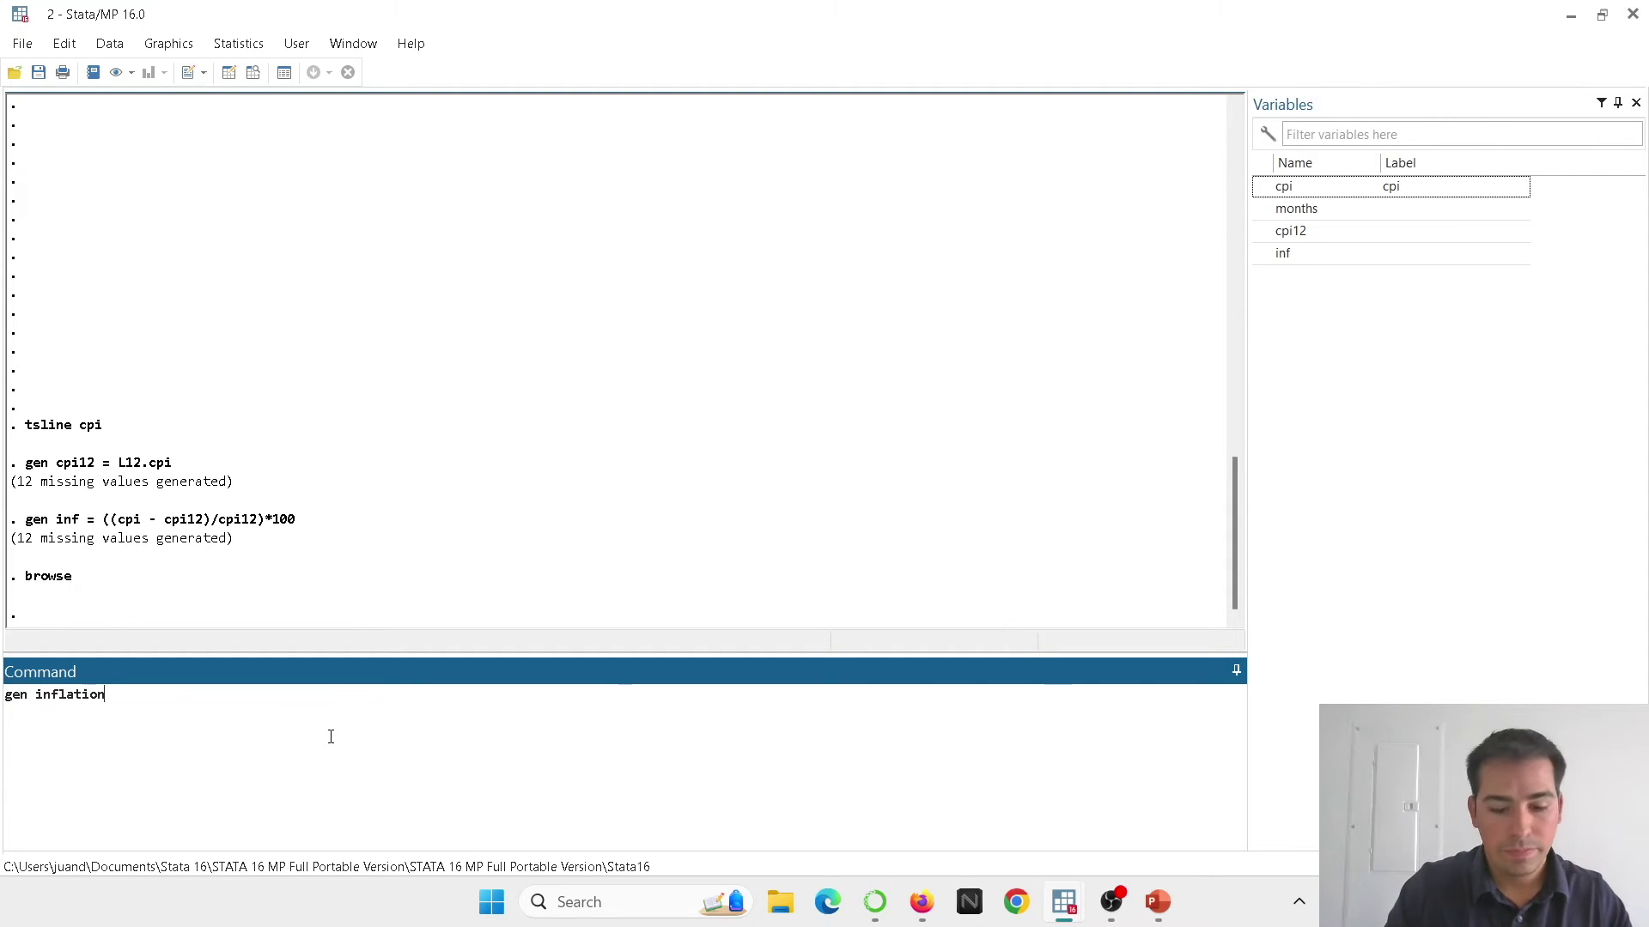
{"action": "type", "text": "12"}
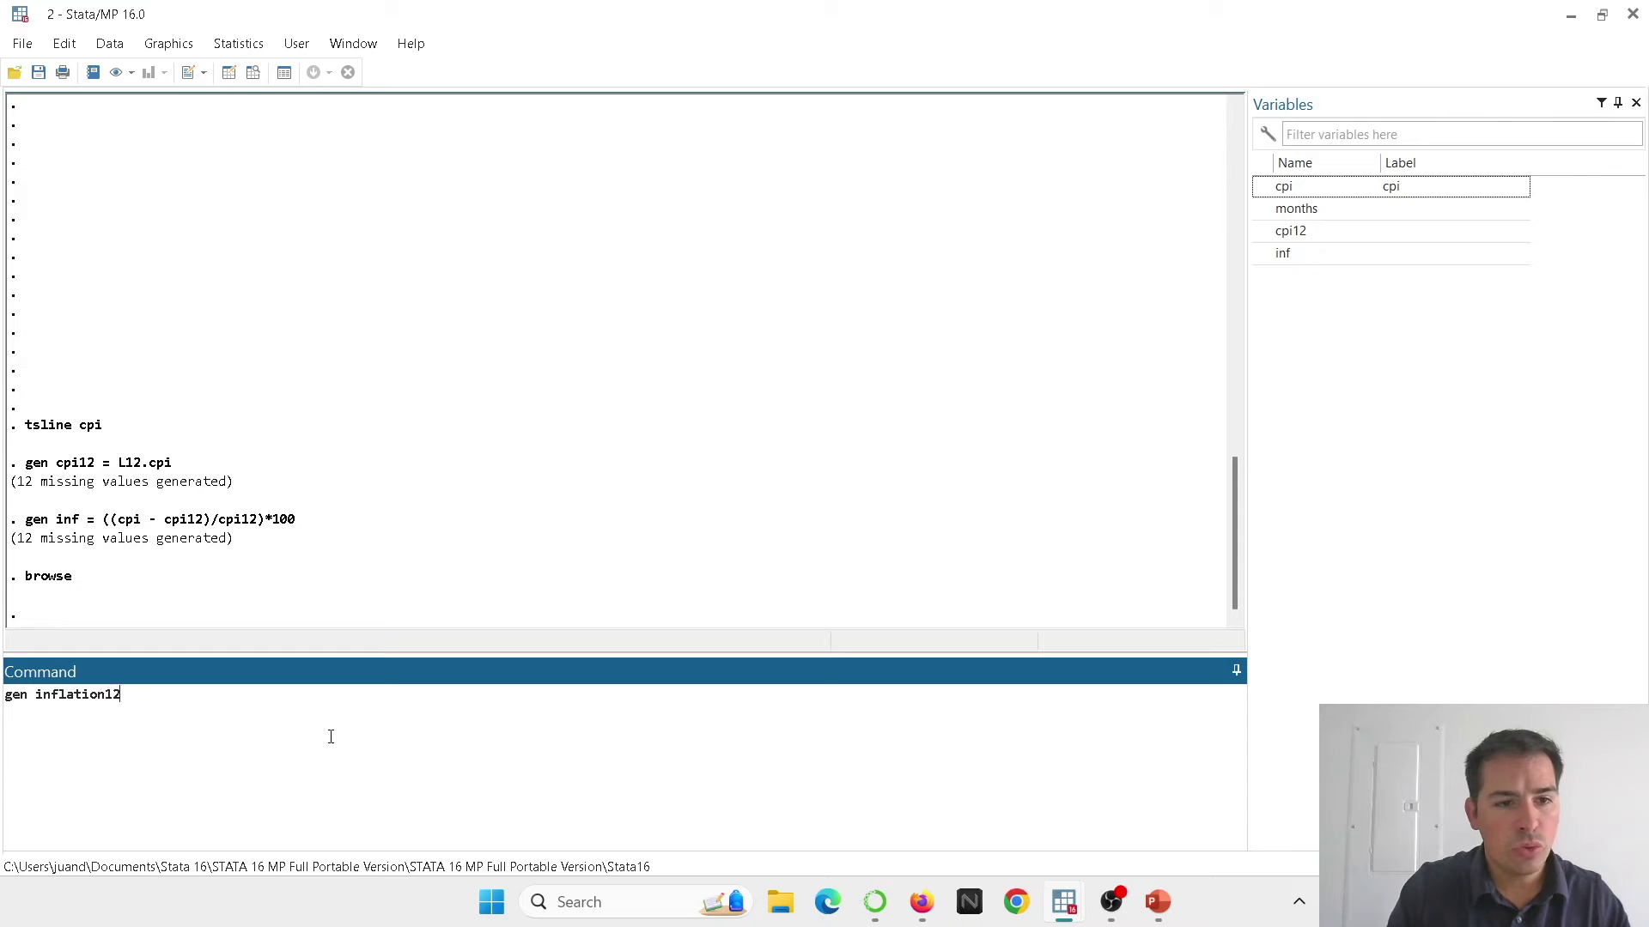
{"action": "type", "text": " ="}
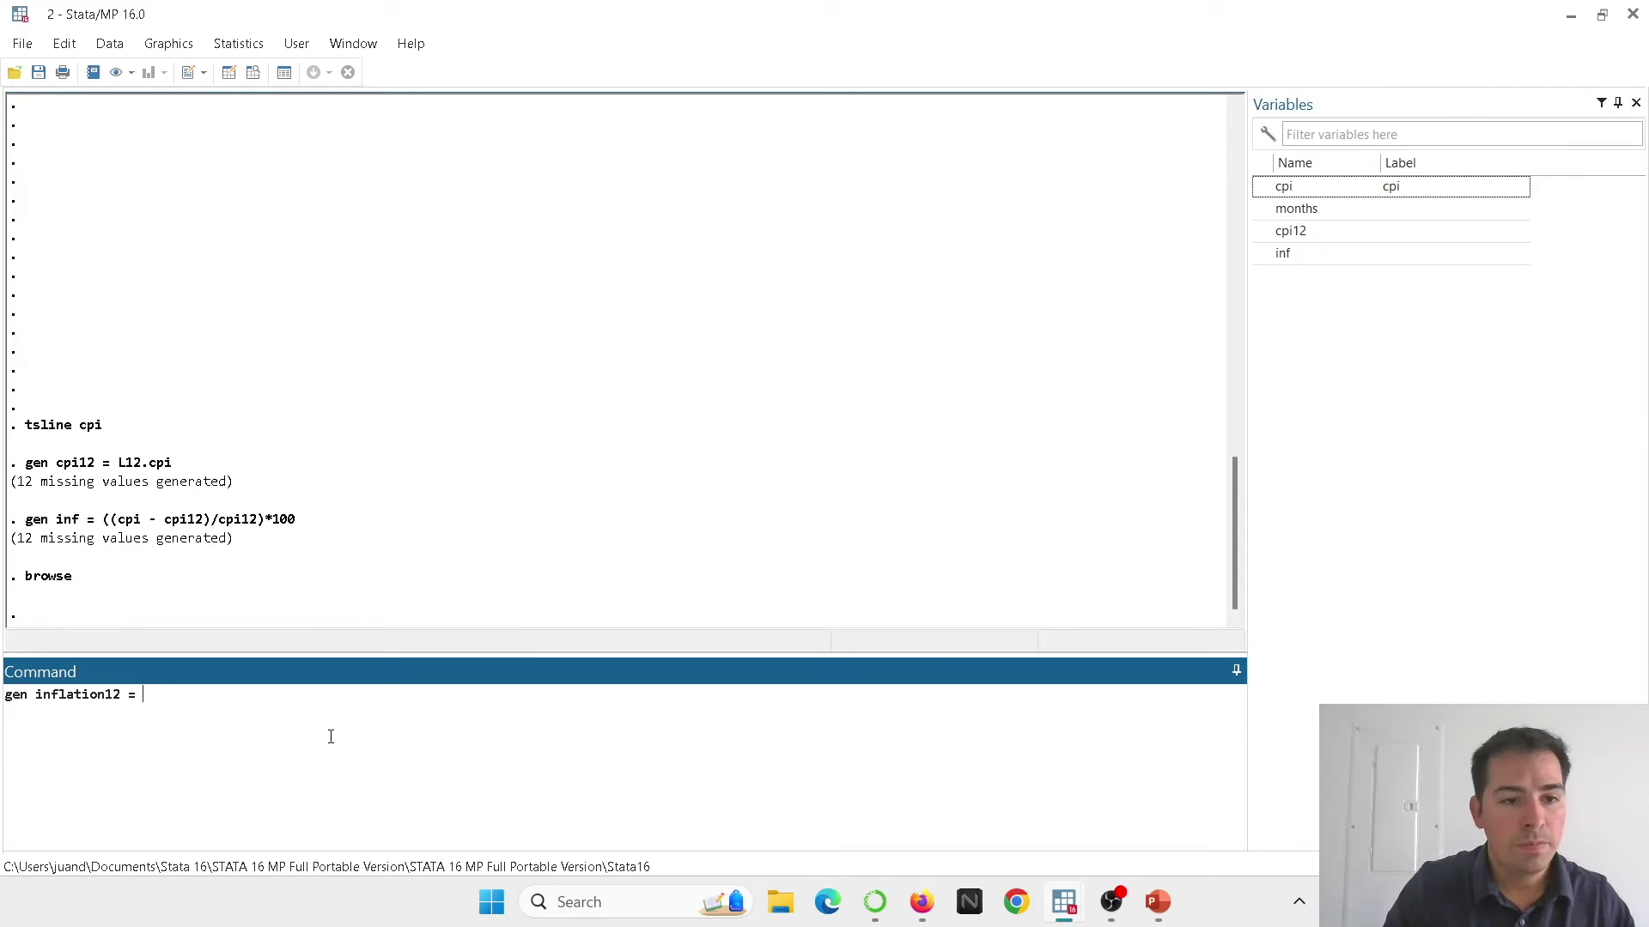
{"action": "type", "text": "round"}
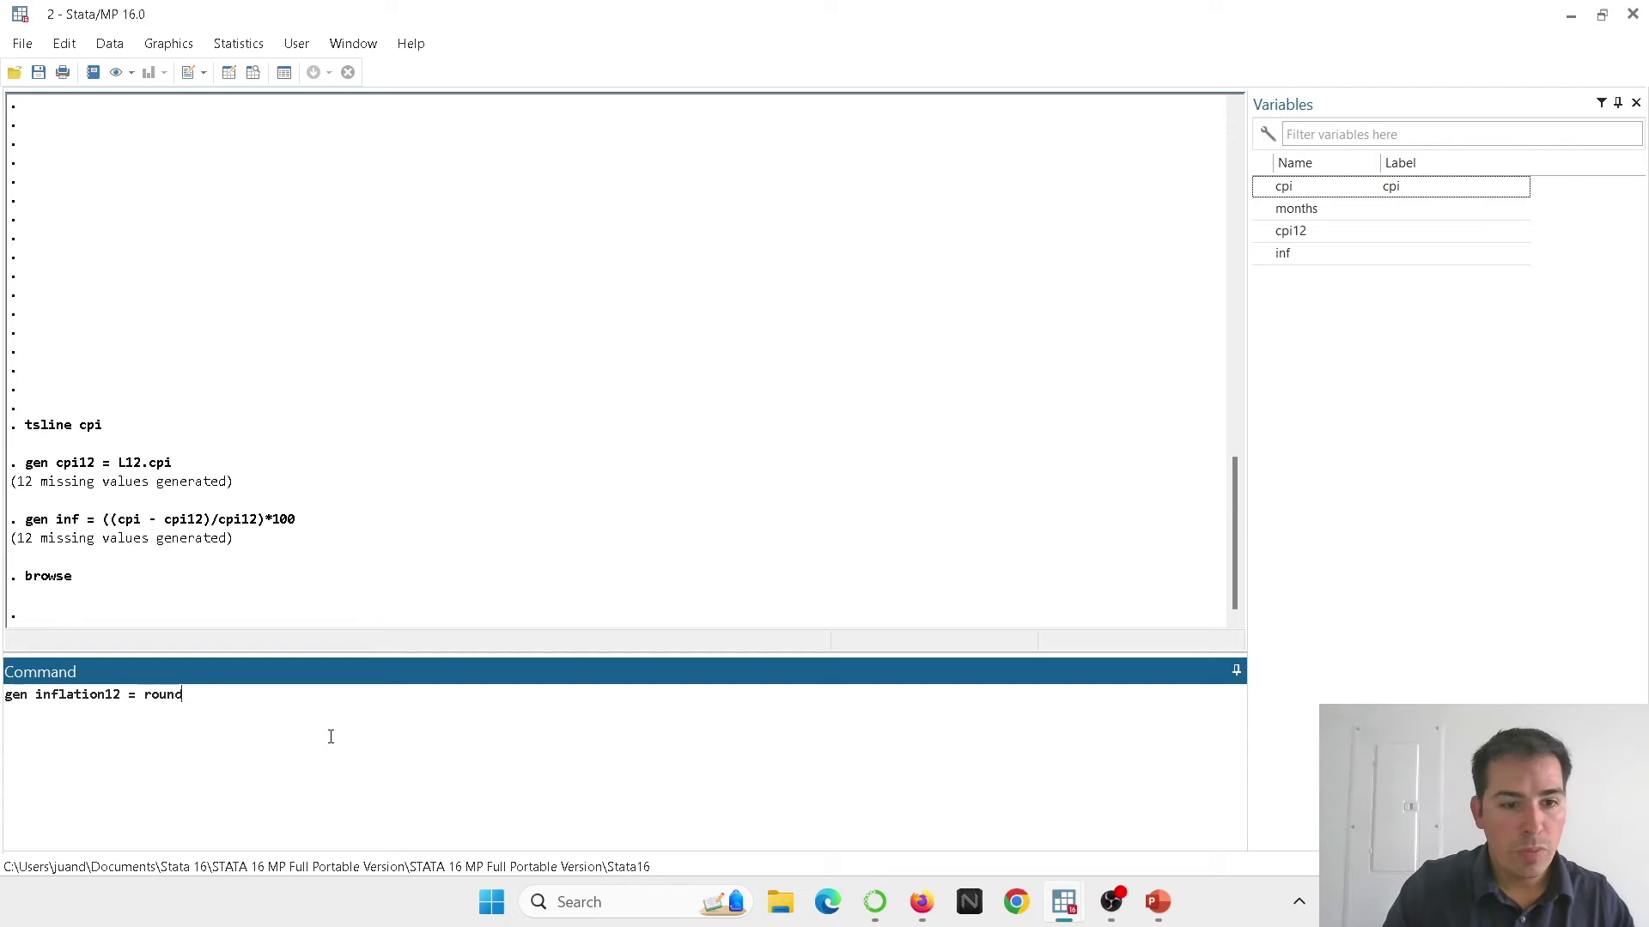
{"action": "type", "text": "("}
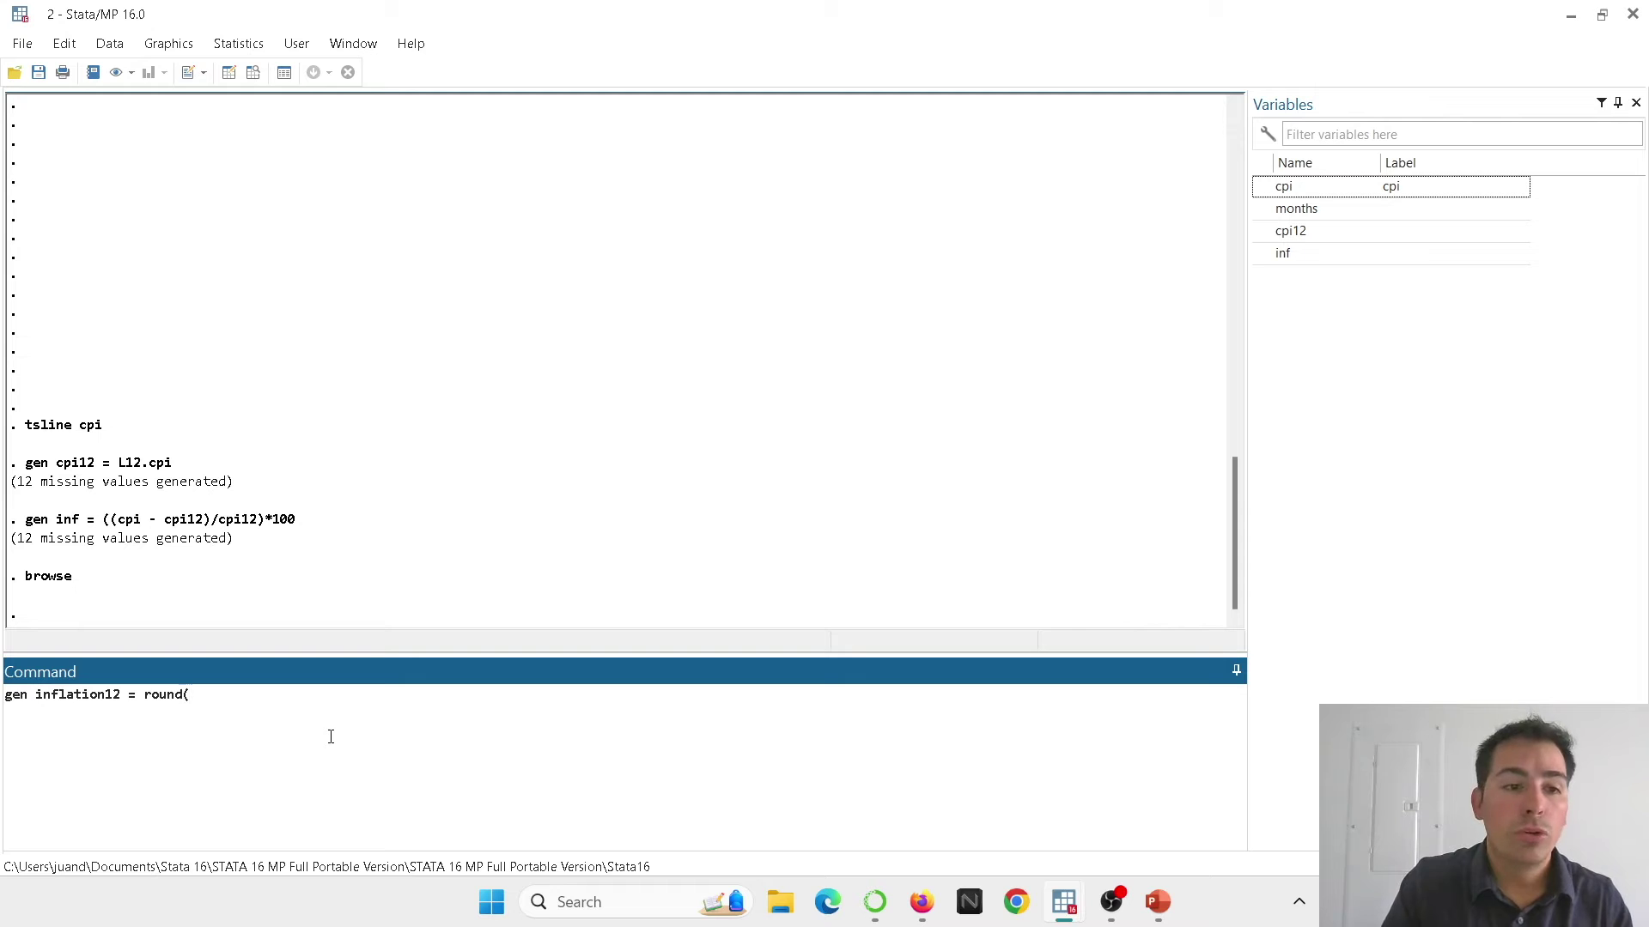
{"action": "type", "text": "inf"}
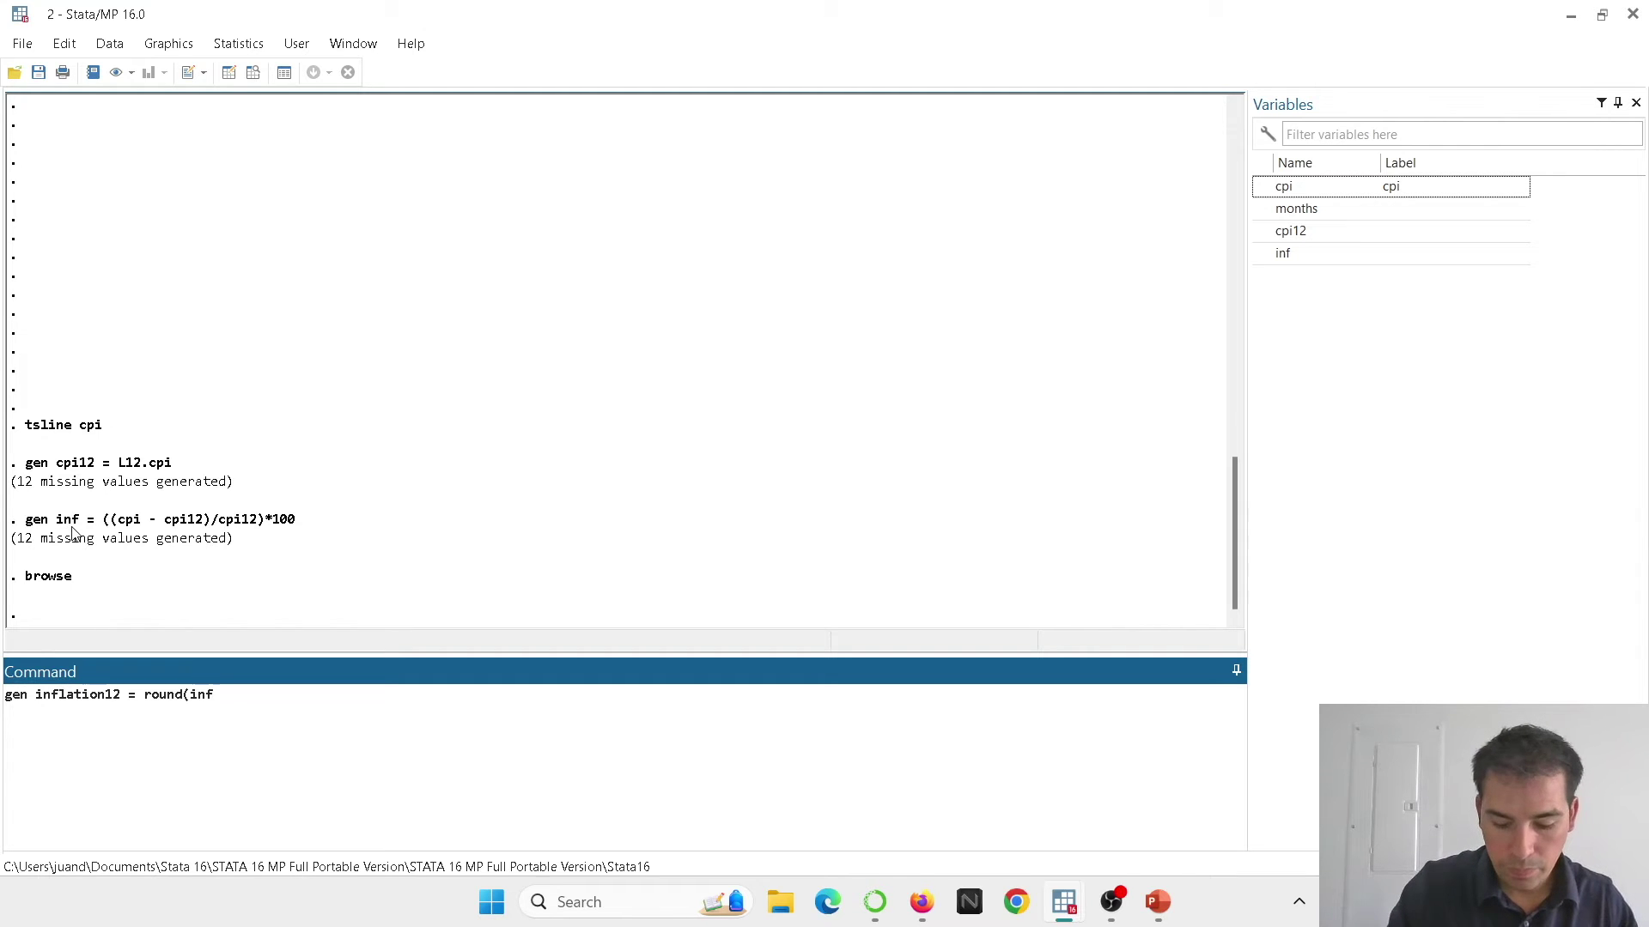
{"action": "type", "text": ", 0.1"}
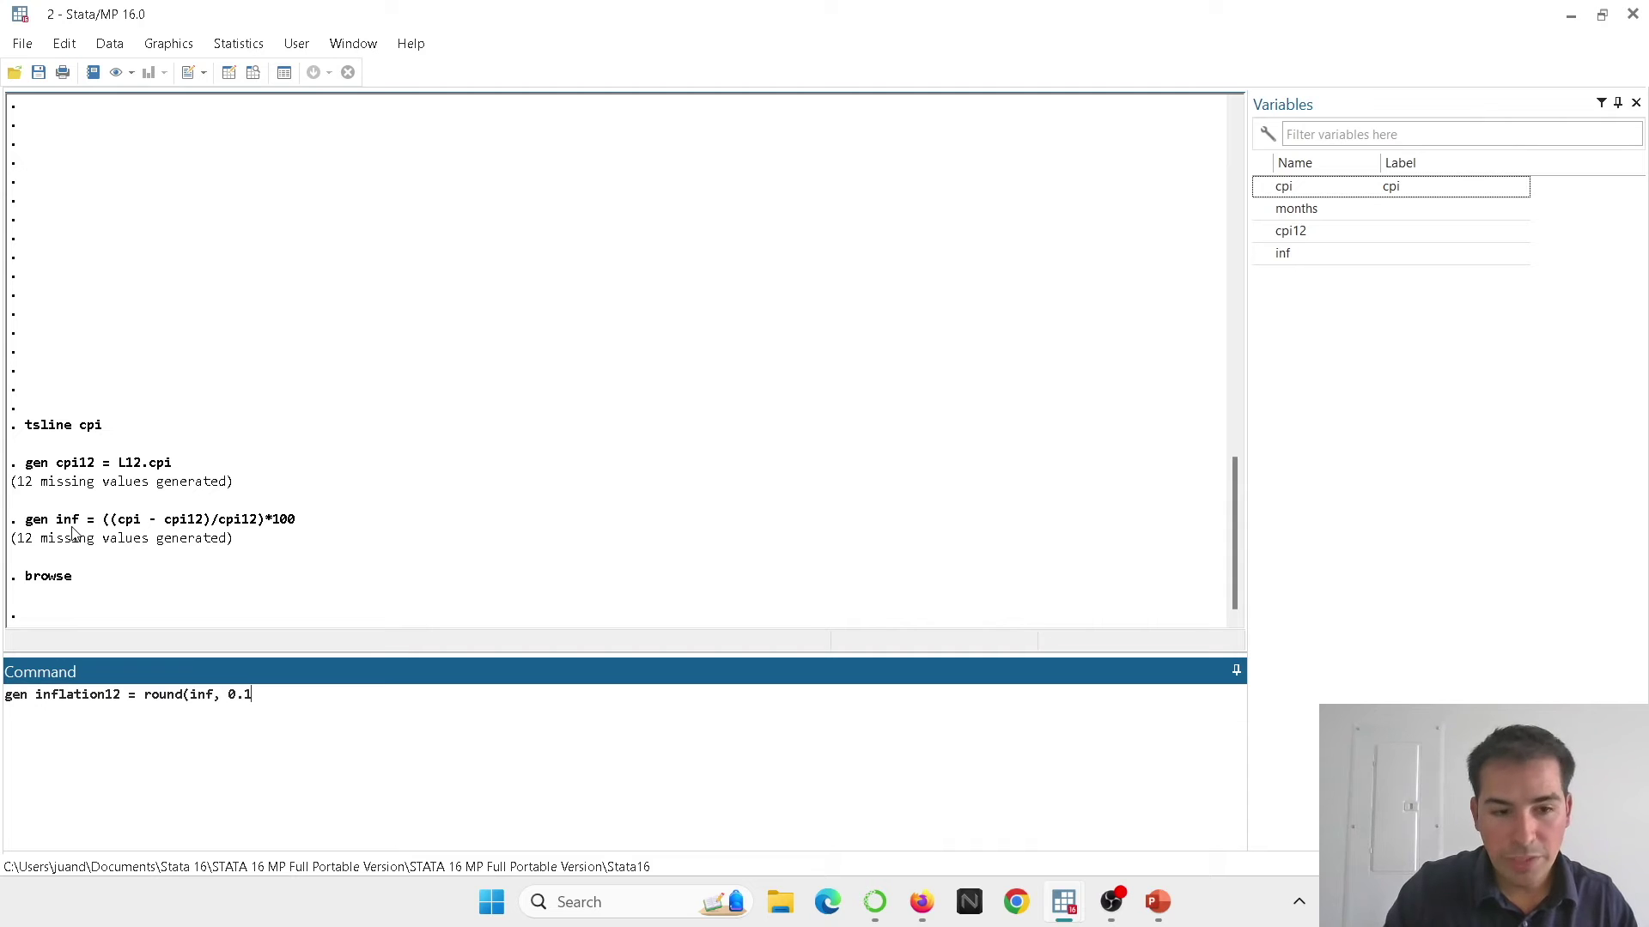
{"action": "type", "text": ")"}
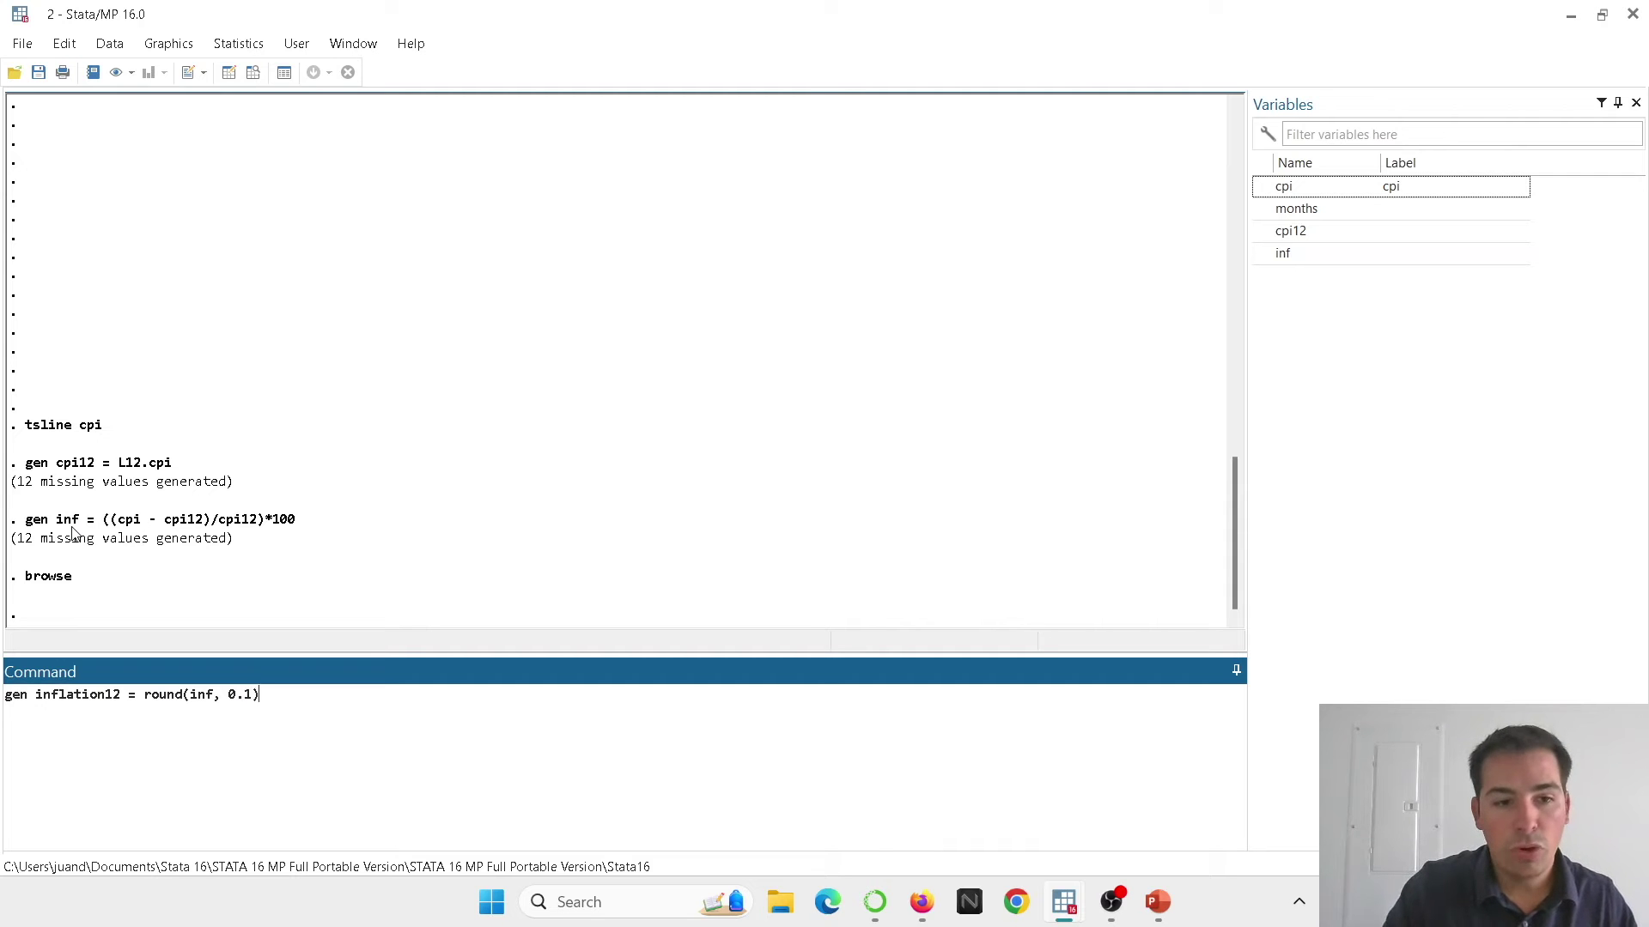
{"action": "key", "text": "Return"}
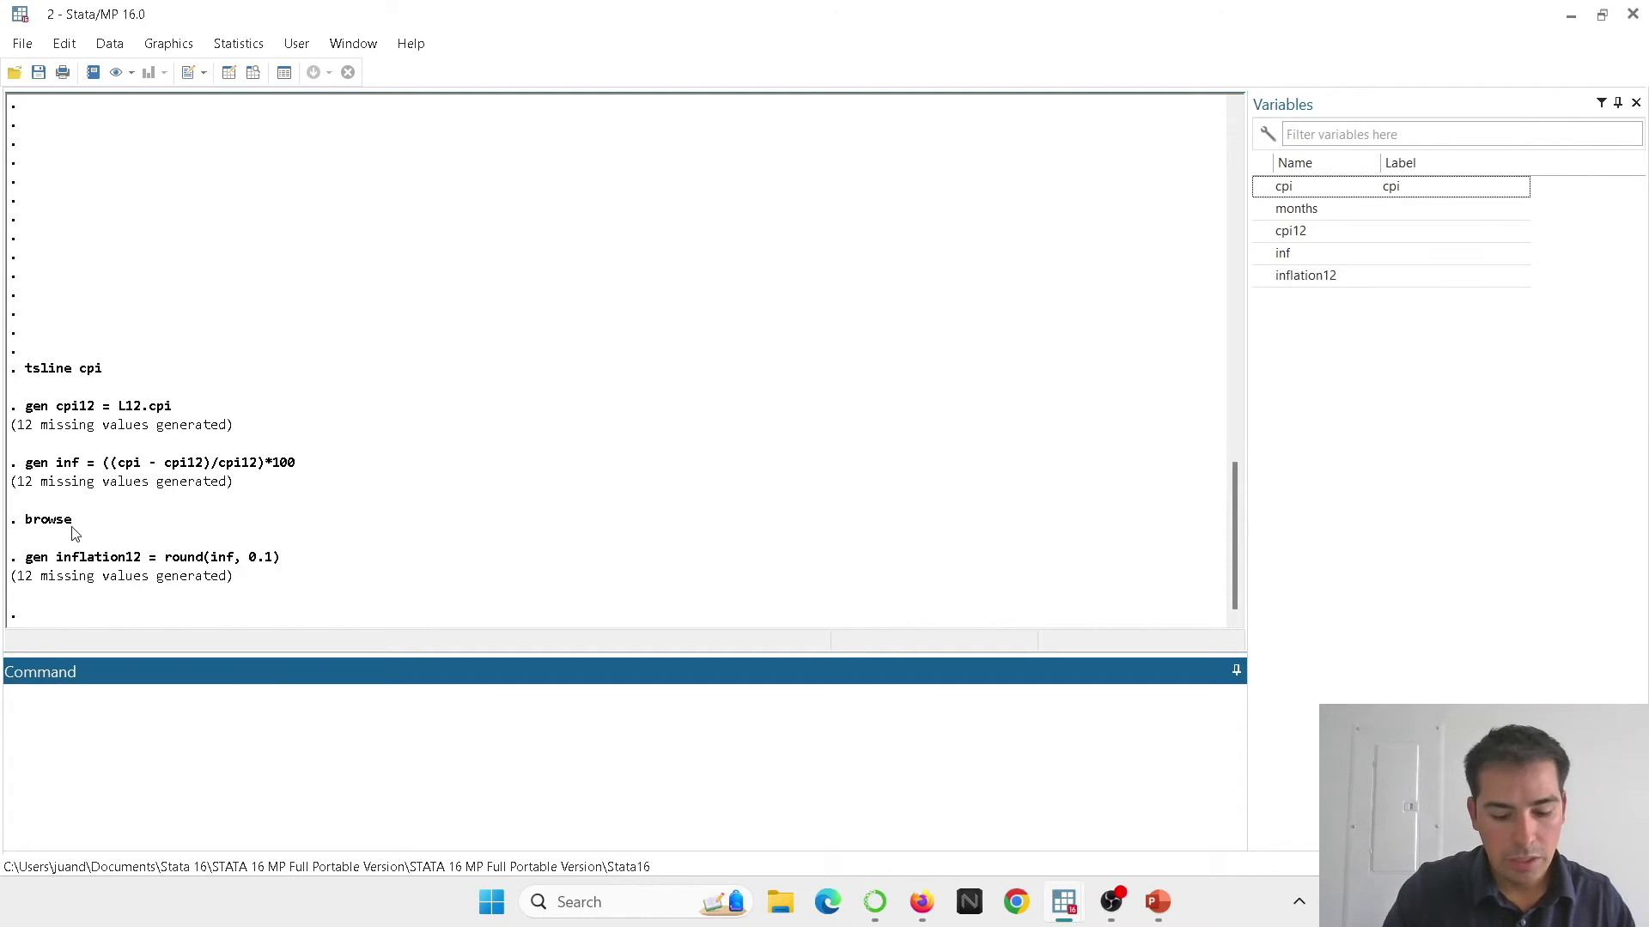
{"action": "type", "text": "browse"}
{"action": "key", "text": "Return"}
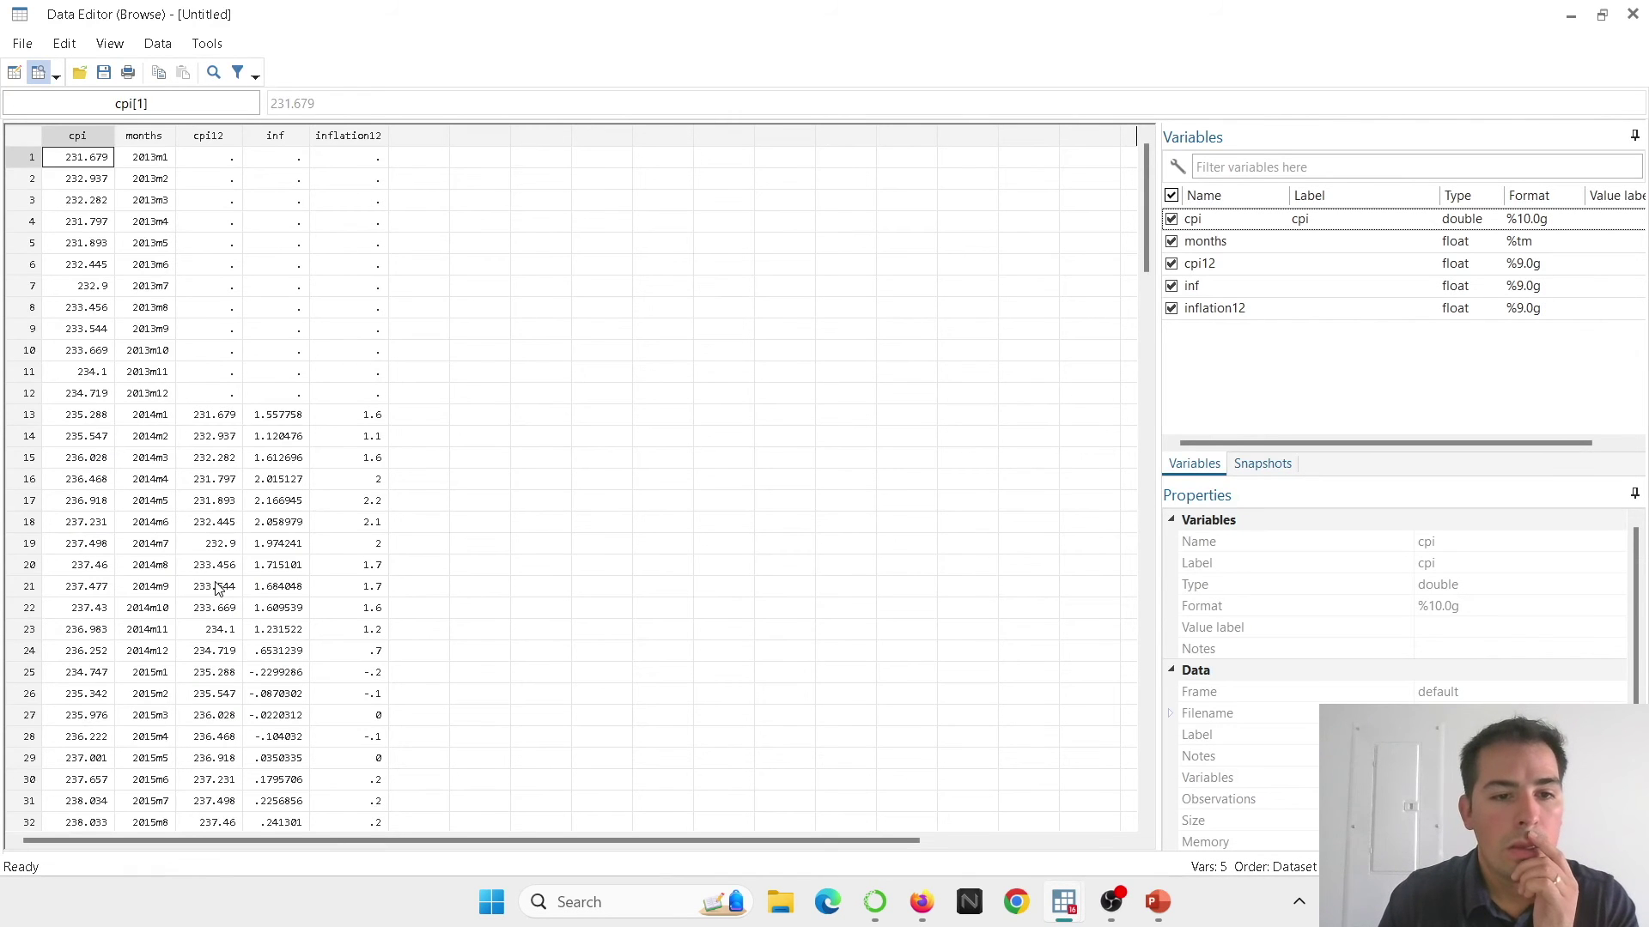
Scroll to the last rows and check the inflation12 values for 2024m2 and 2024m3 (3.5)
{"action": "scroll", "coordinate": [216, 588], "scroll_direction": "down", "scroll_amount": 20}
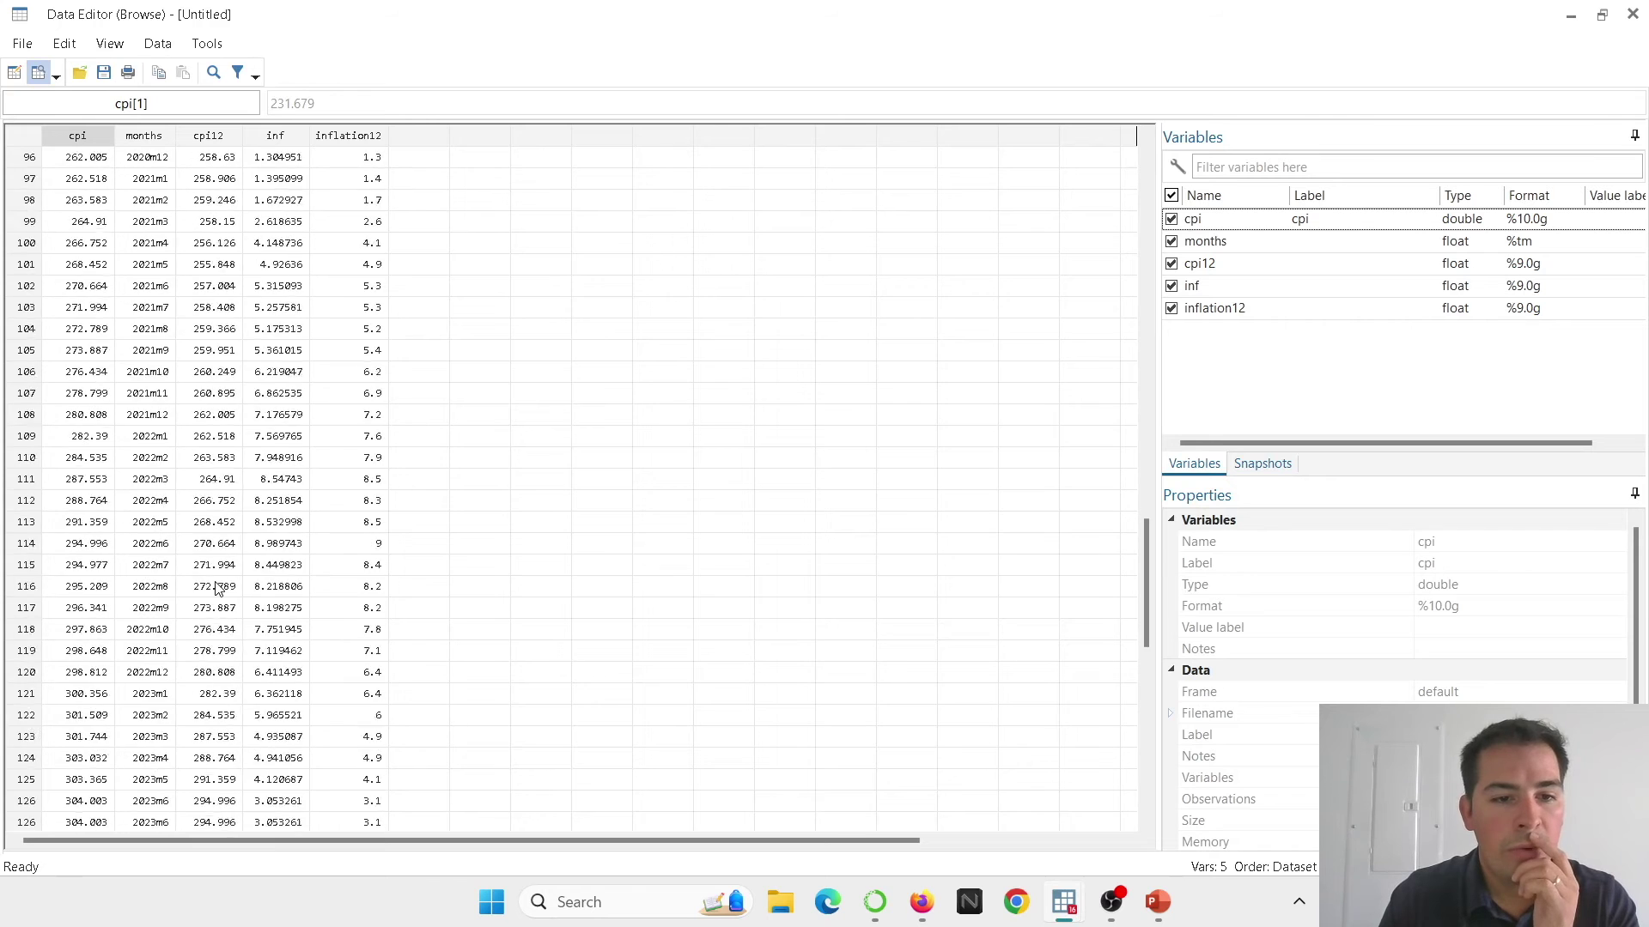
{"action": "scroll", "coordinate": [216, 588], "scroll_direction": "down", "scroll_amount": 7}
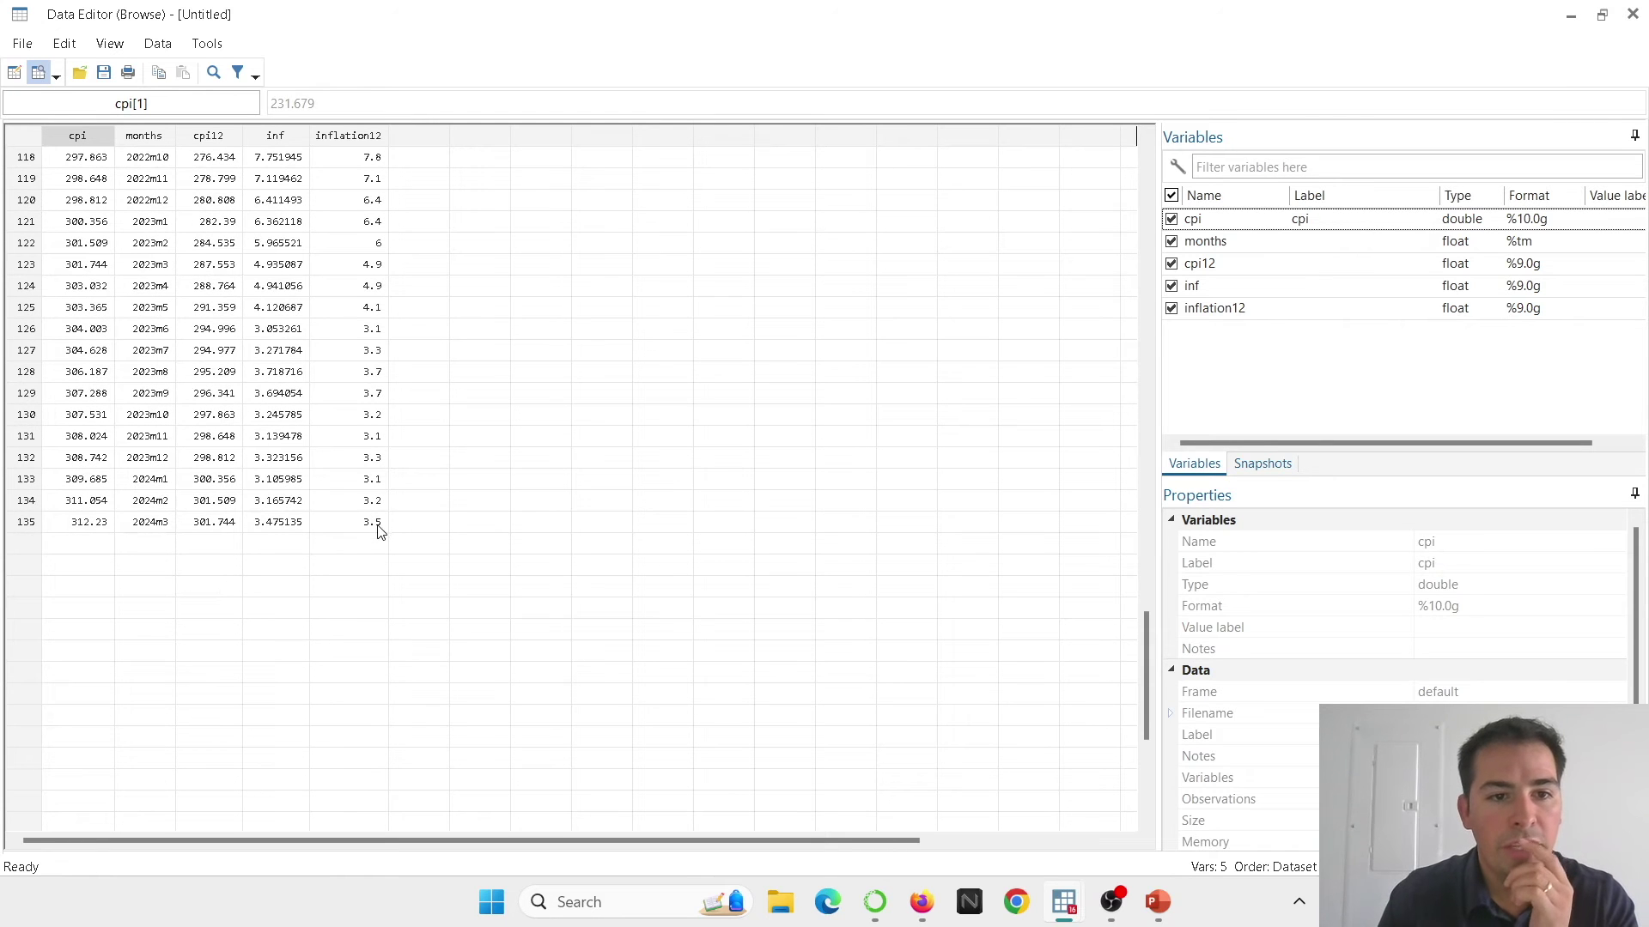
{"action": "left_click", "coordinate": [380, 529]}
{"action": "left_click", "coordinate": [375, 509]}
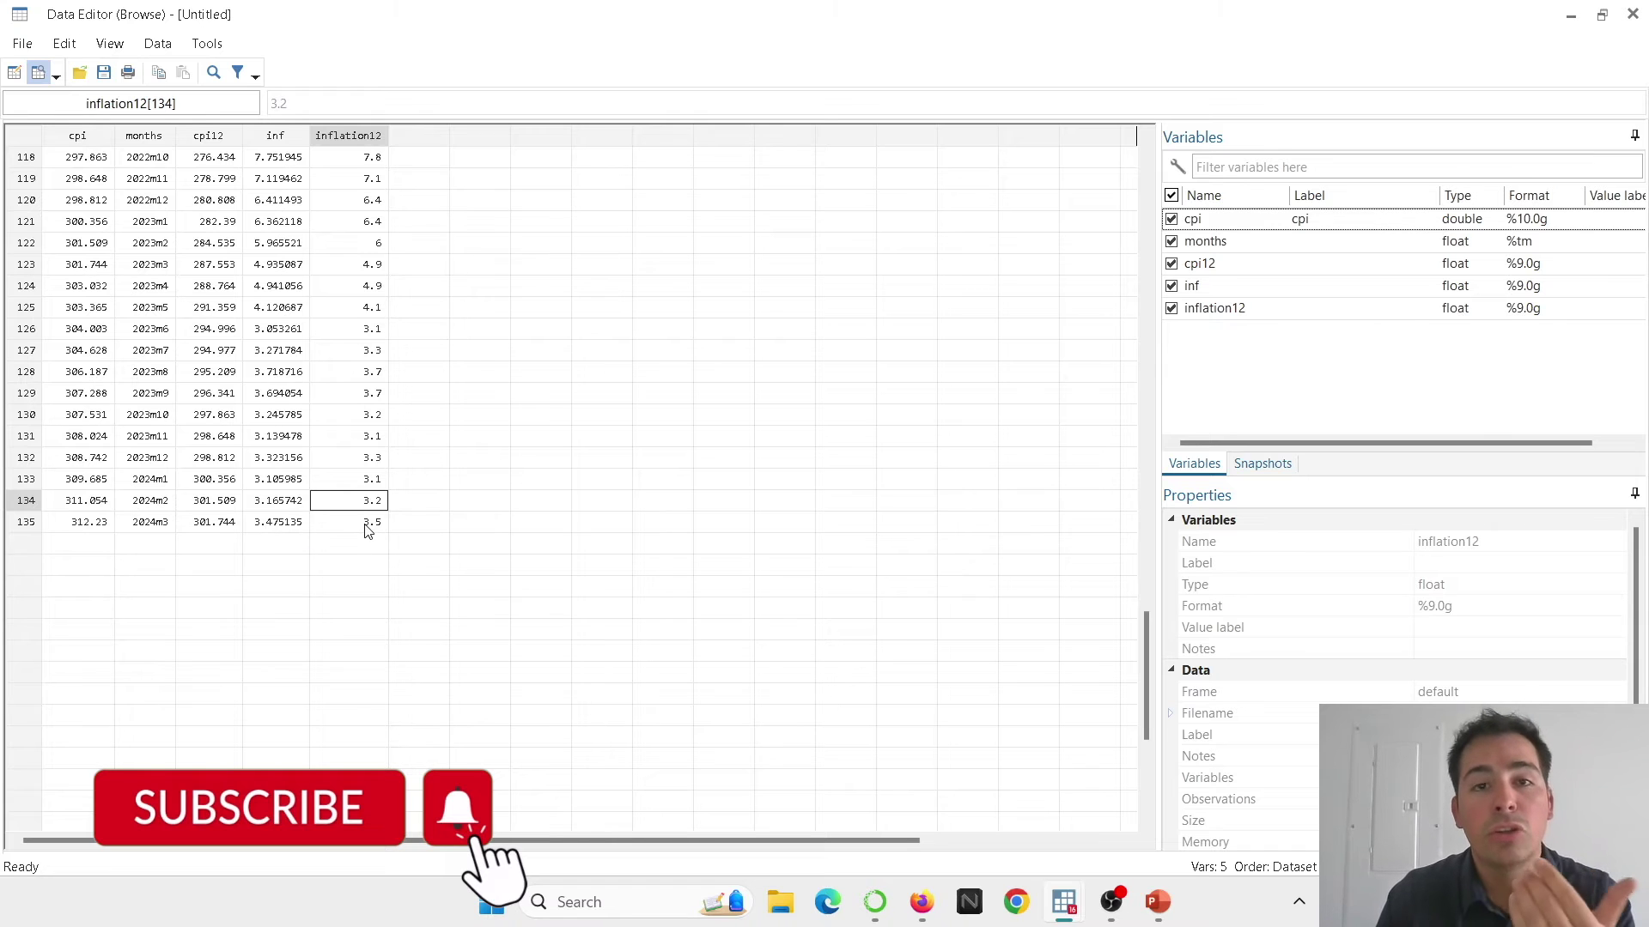
{"action": "left_click", "coordinate": [368, 527]}
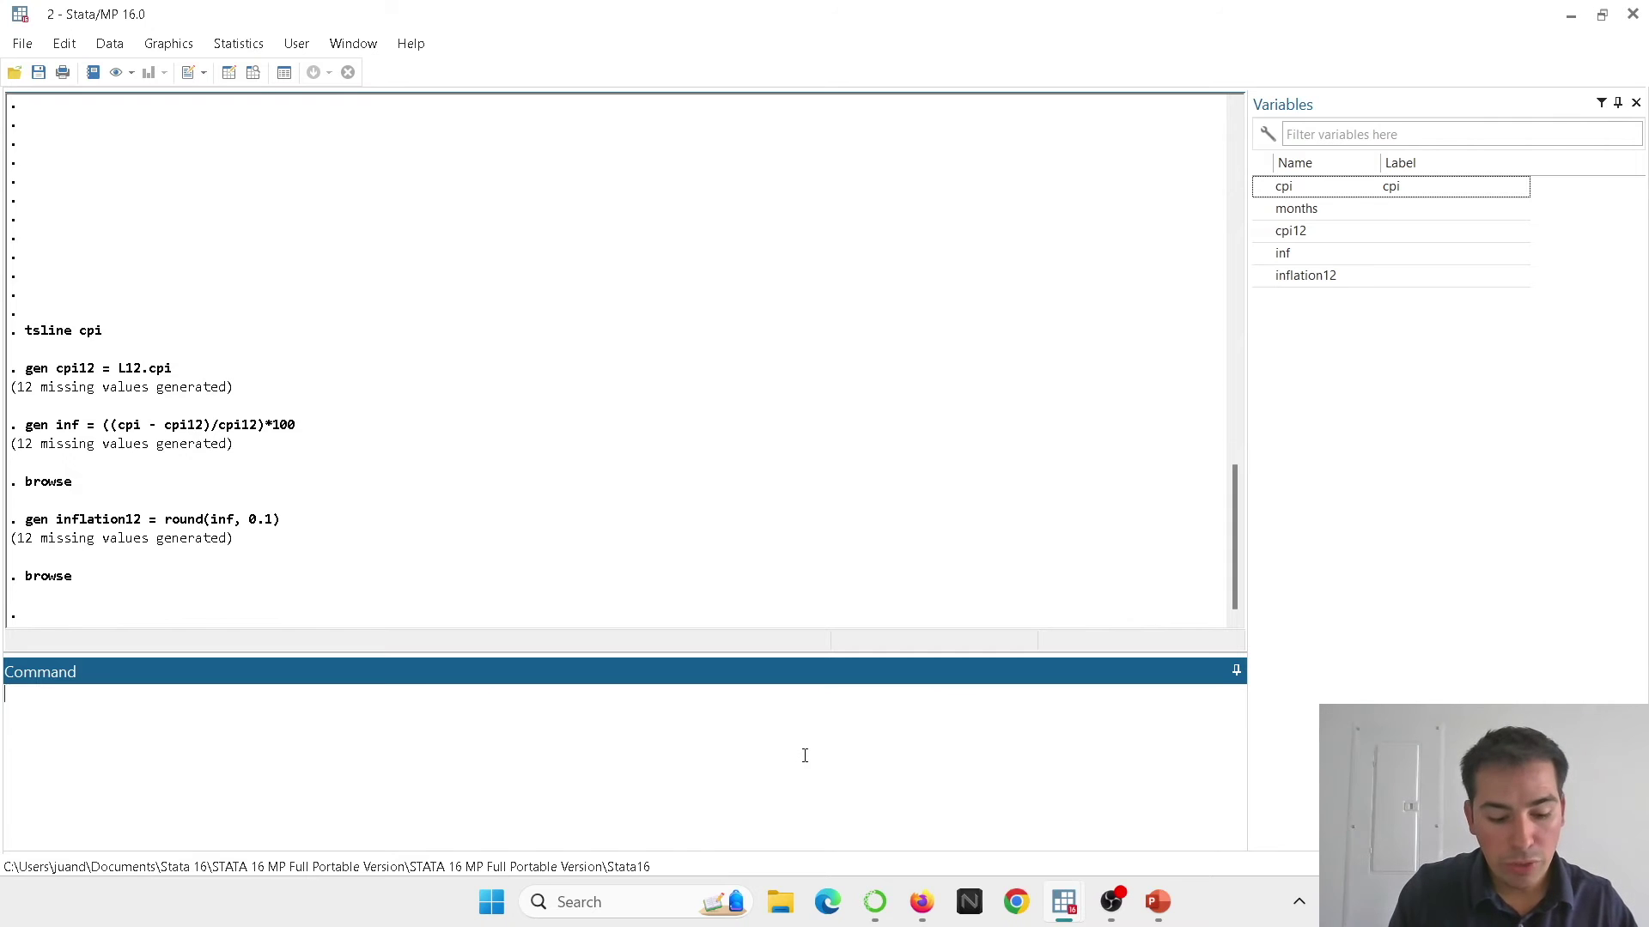
Create cpi1 as the one-month lag of cpi with gen cpi1 = L.cpi
{"action": "type", "text": "gen cpi"}
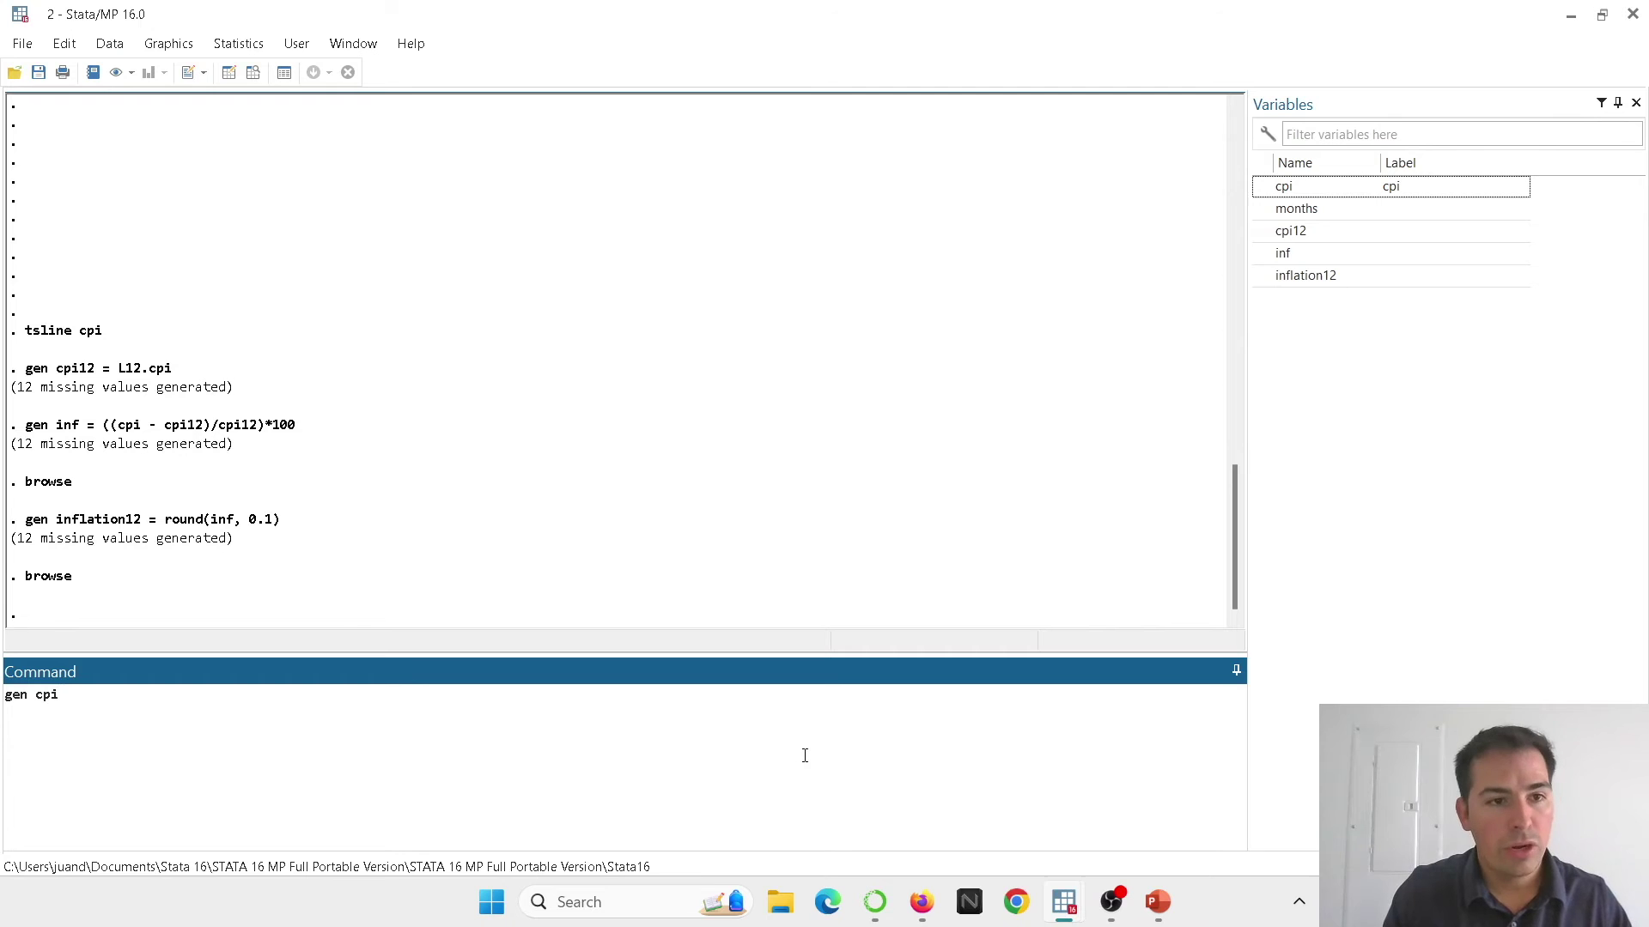
{"action": "type", "text": "1 ="}
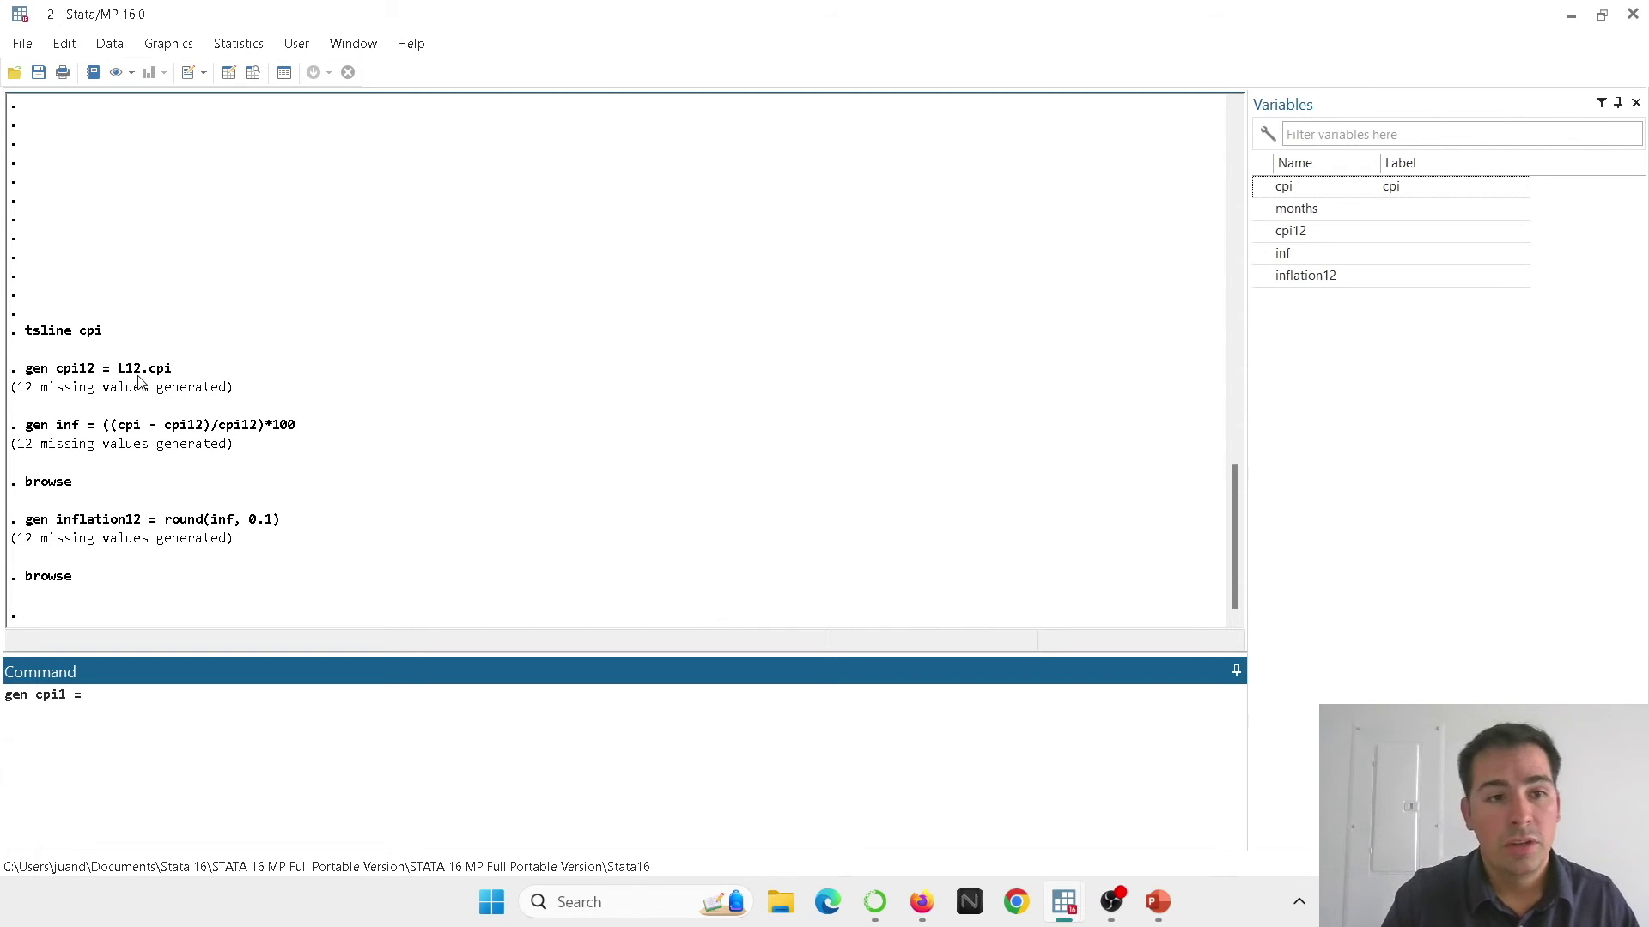
{"action": "type", "text": "L"}
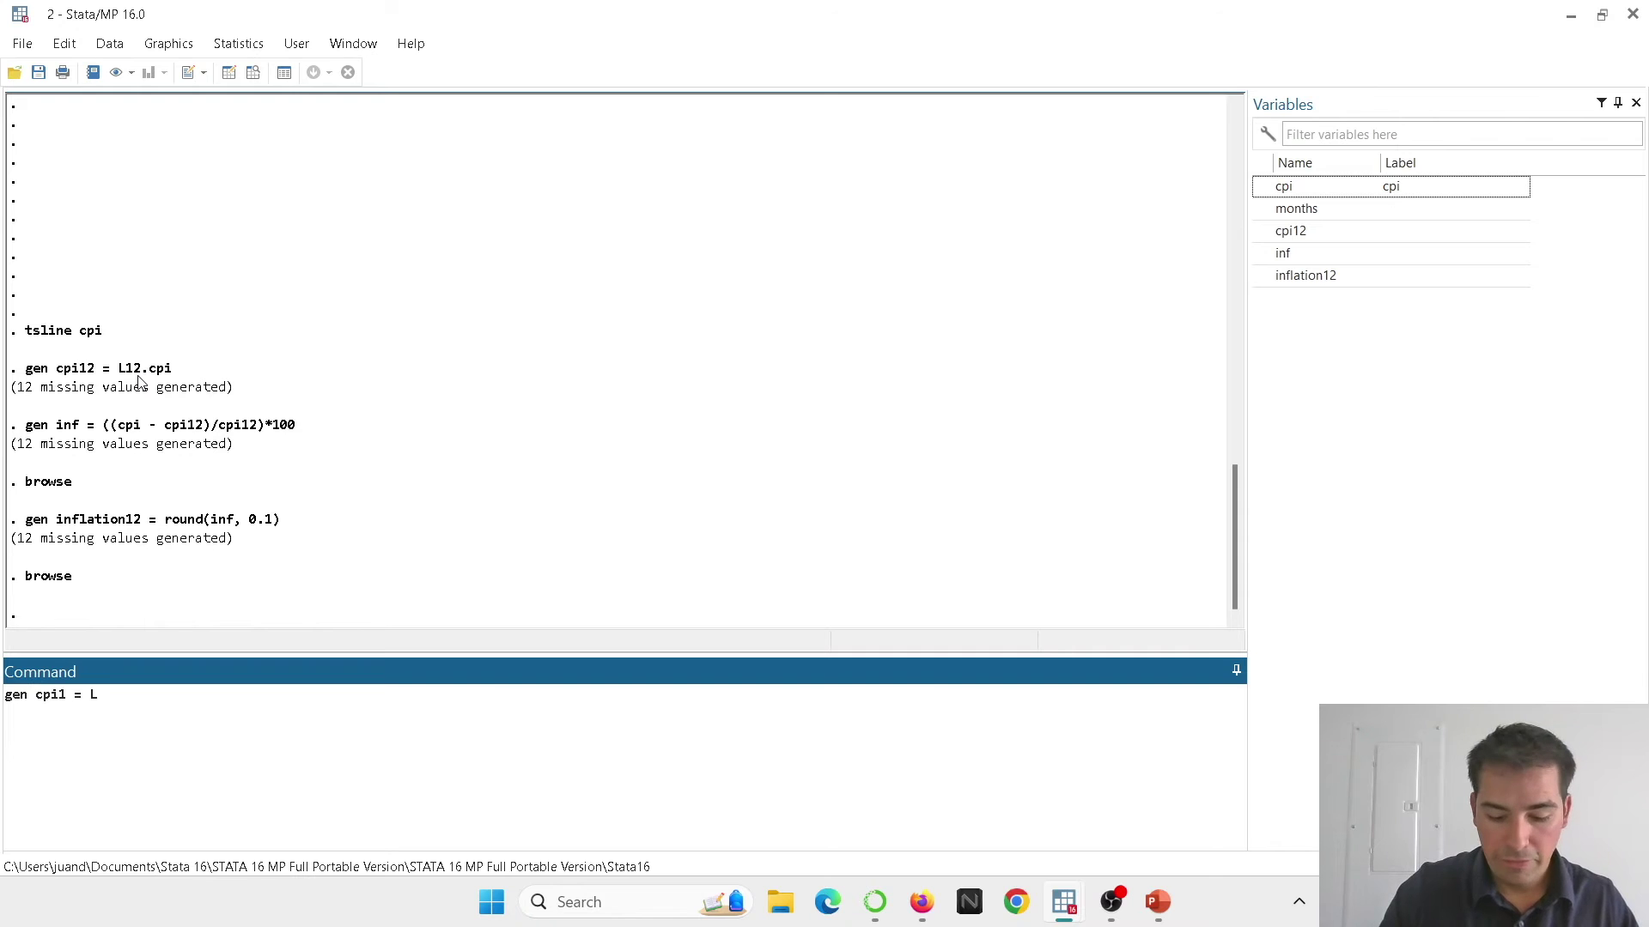
{"action": "type", "text": ".cpi"}
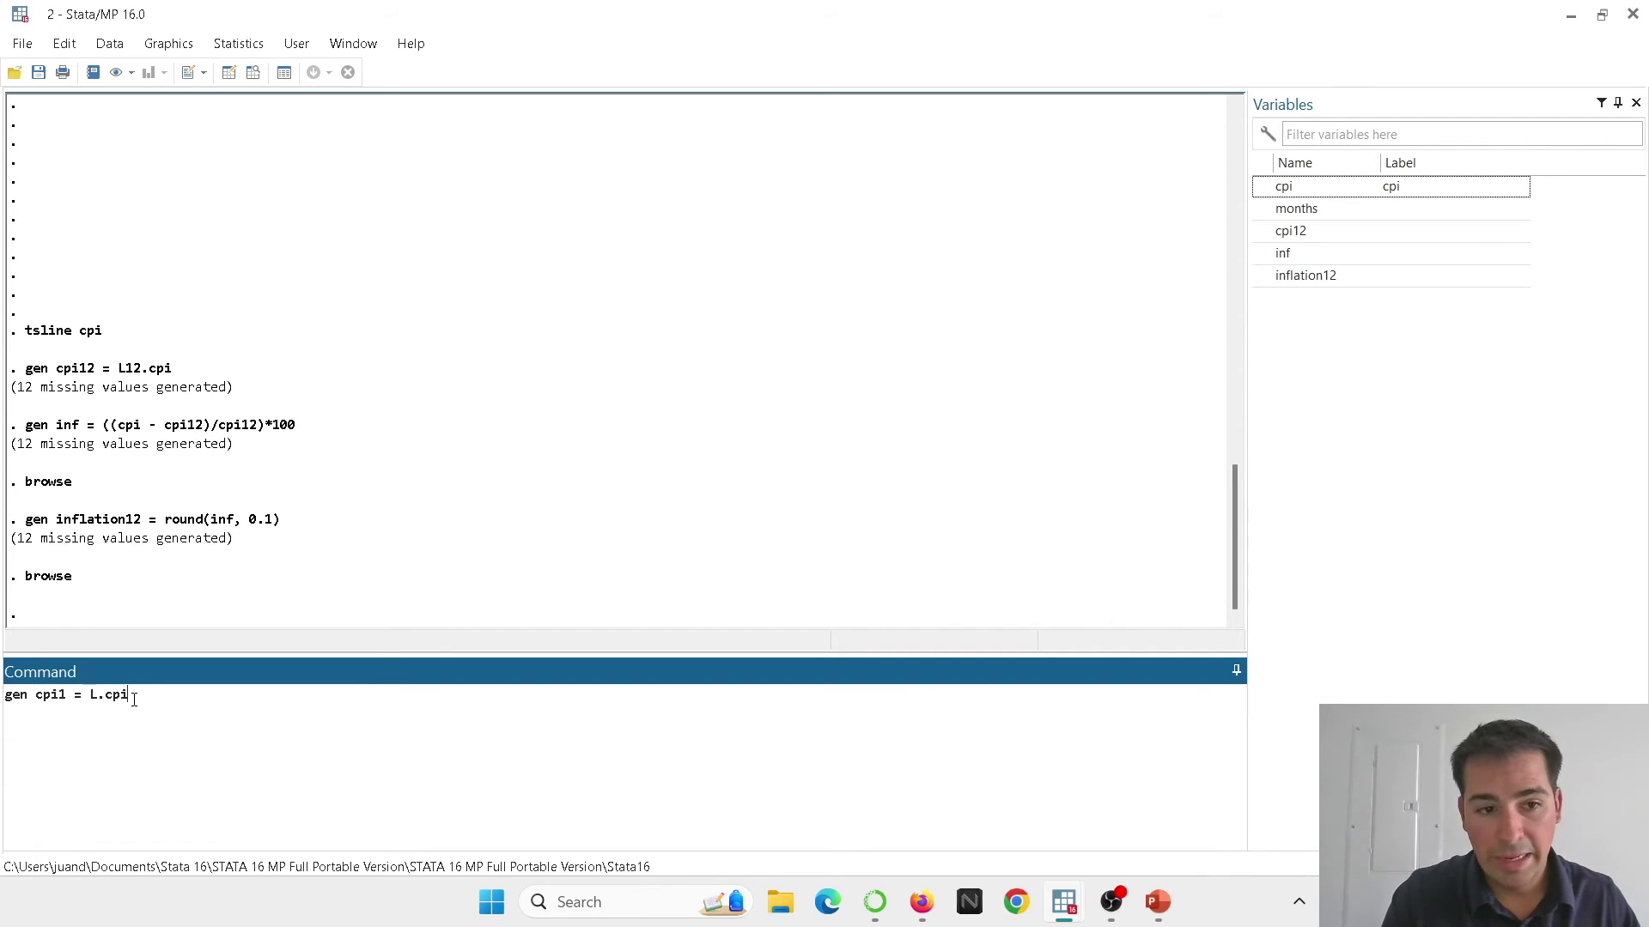
{"action": "key", "text": "Return"}
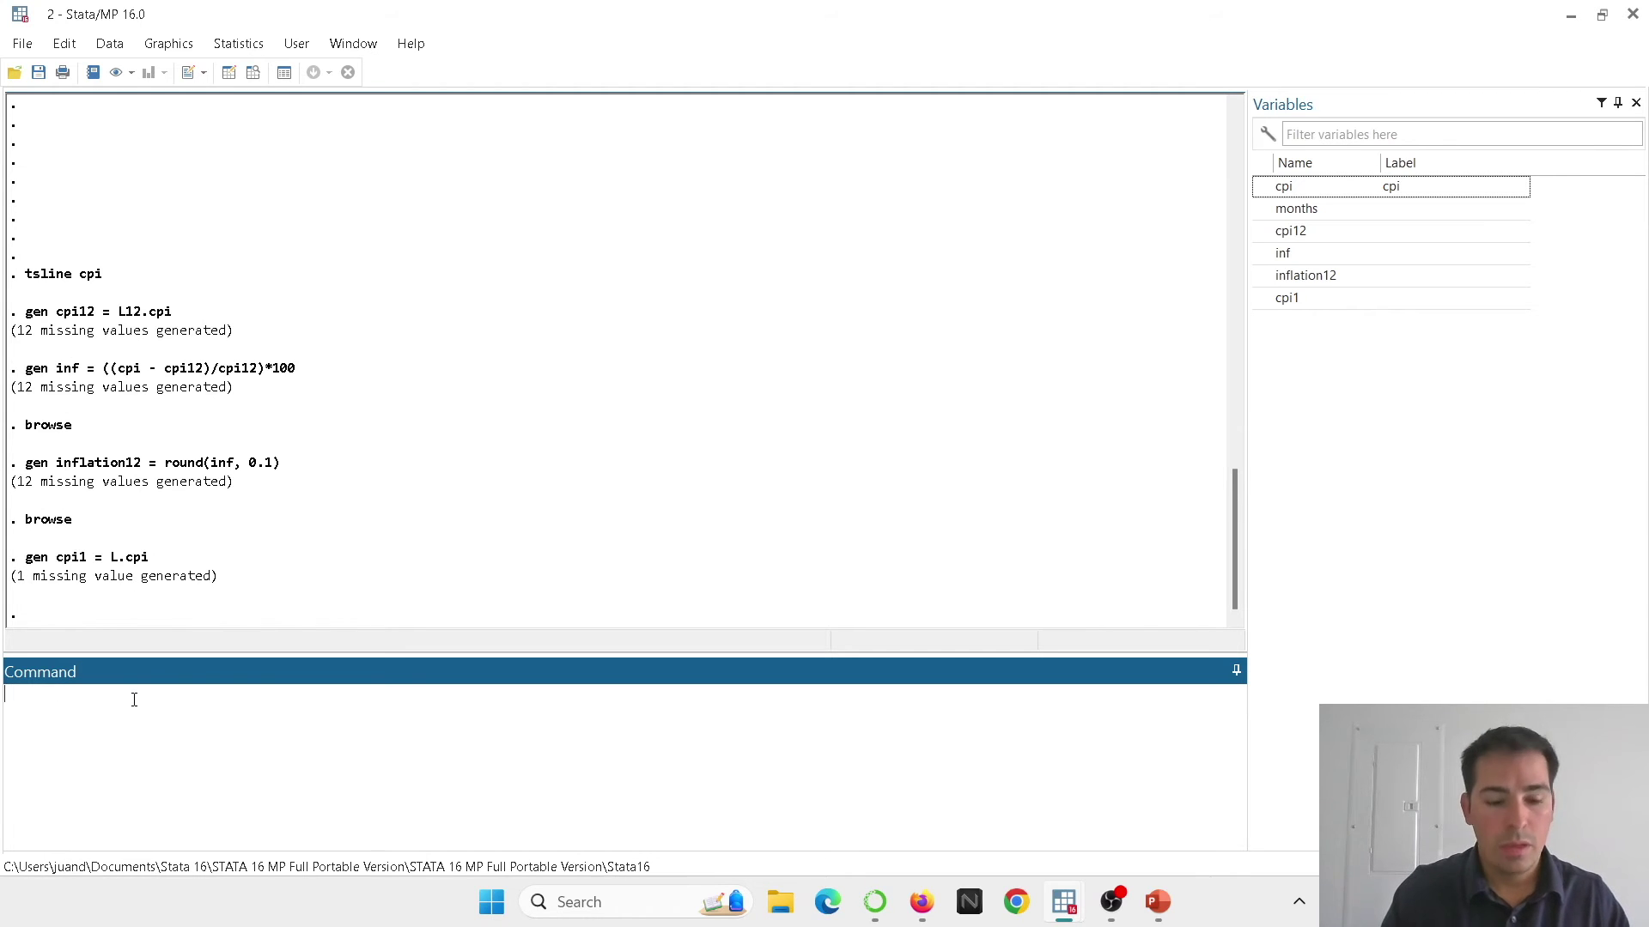
Generate inf1 = ((cpi - cpi1)/cpi)*100 as monthly inflation and browse the data
{"action": "type", "text": "gen i"}
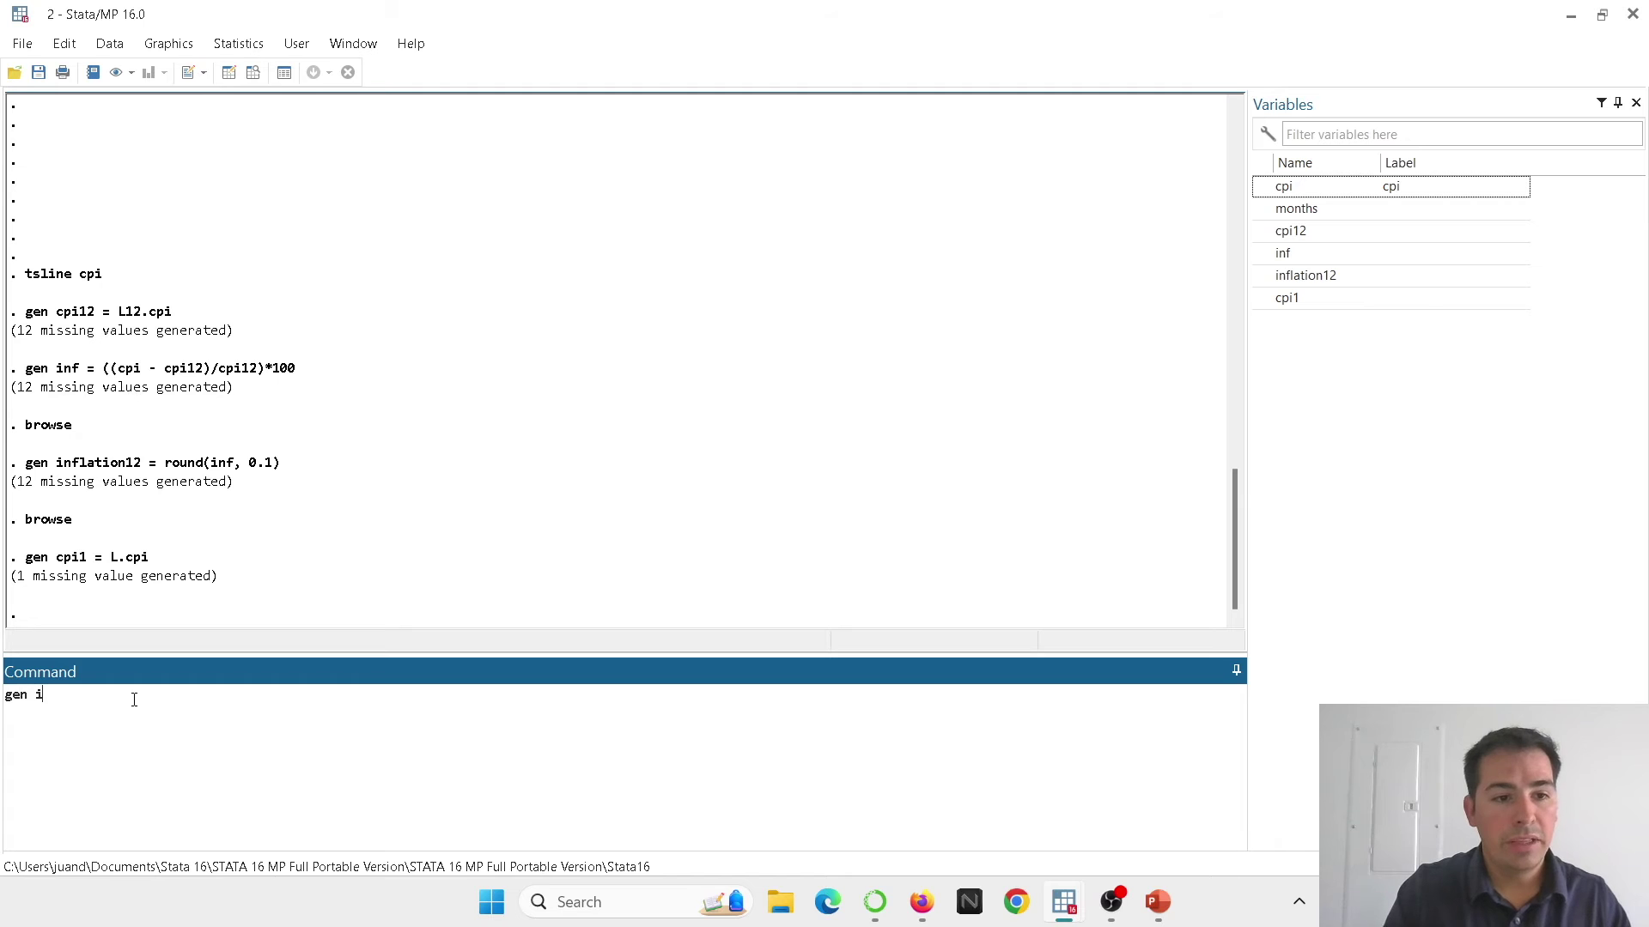
{"action": "type", "text": "nf1"}
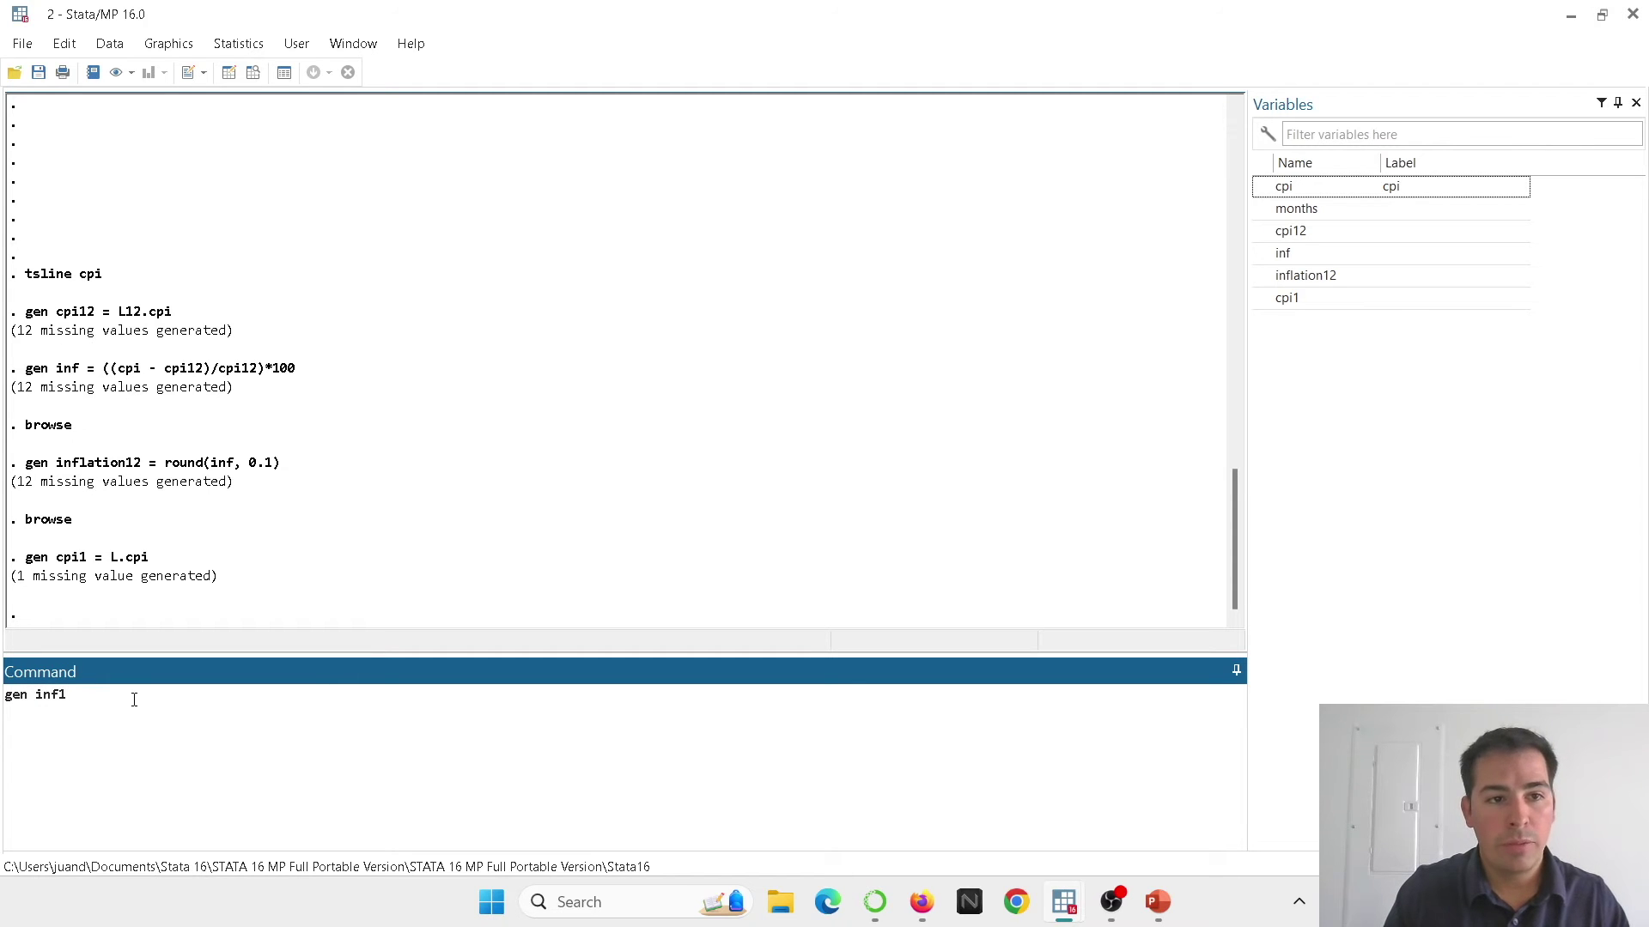
{"action": "type", "text": " ="}
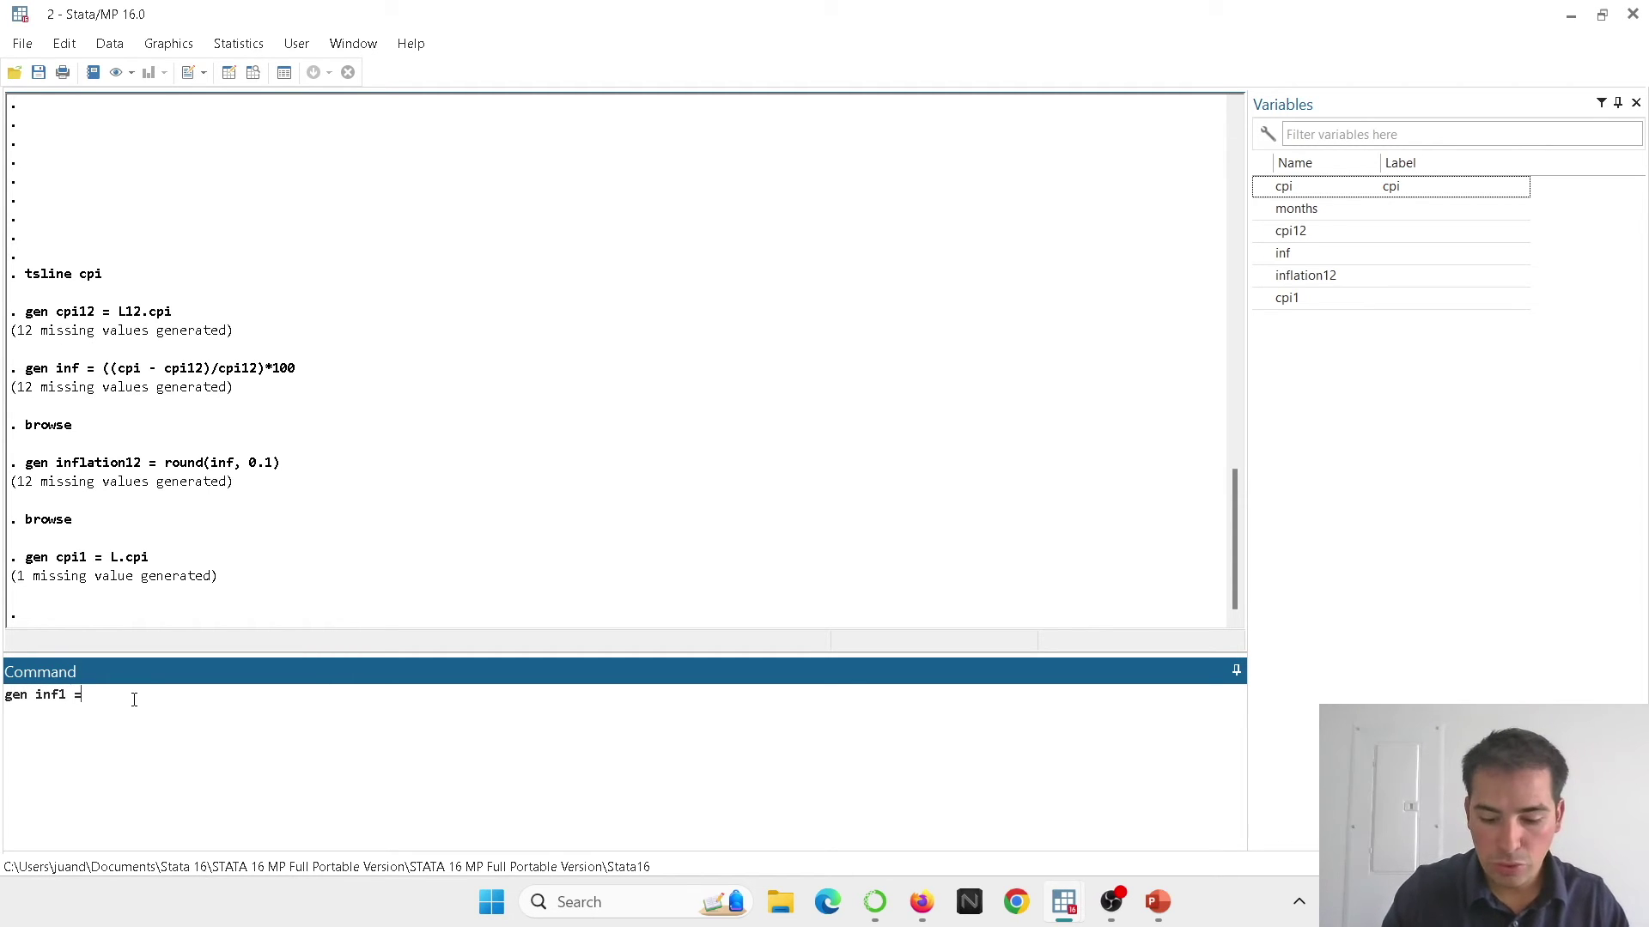
{"action": "type", "text": " ("}
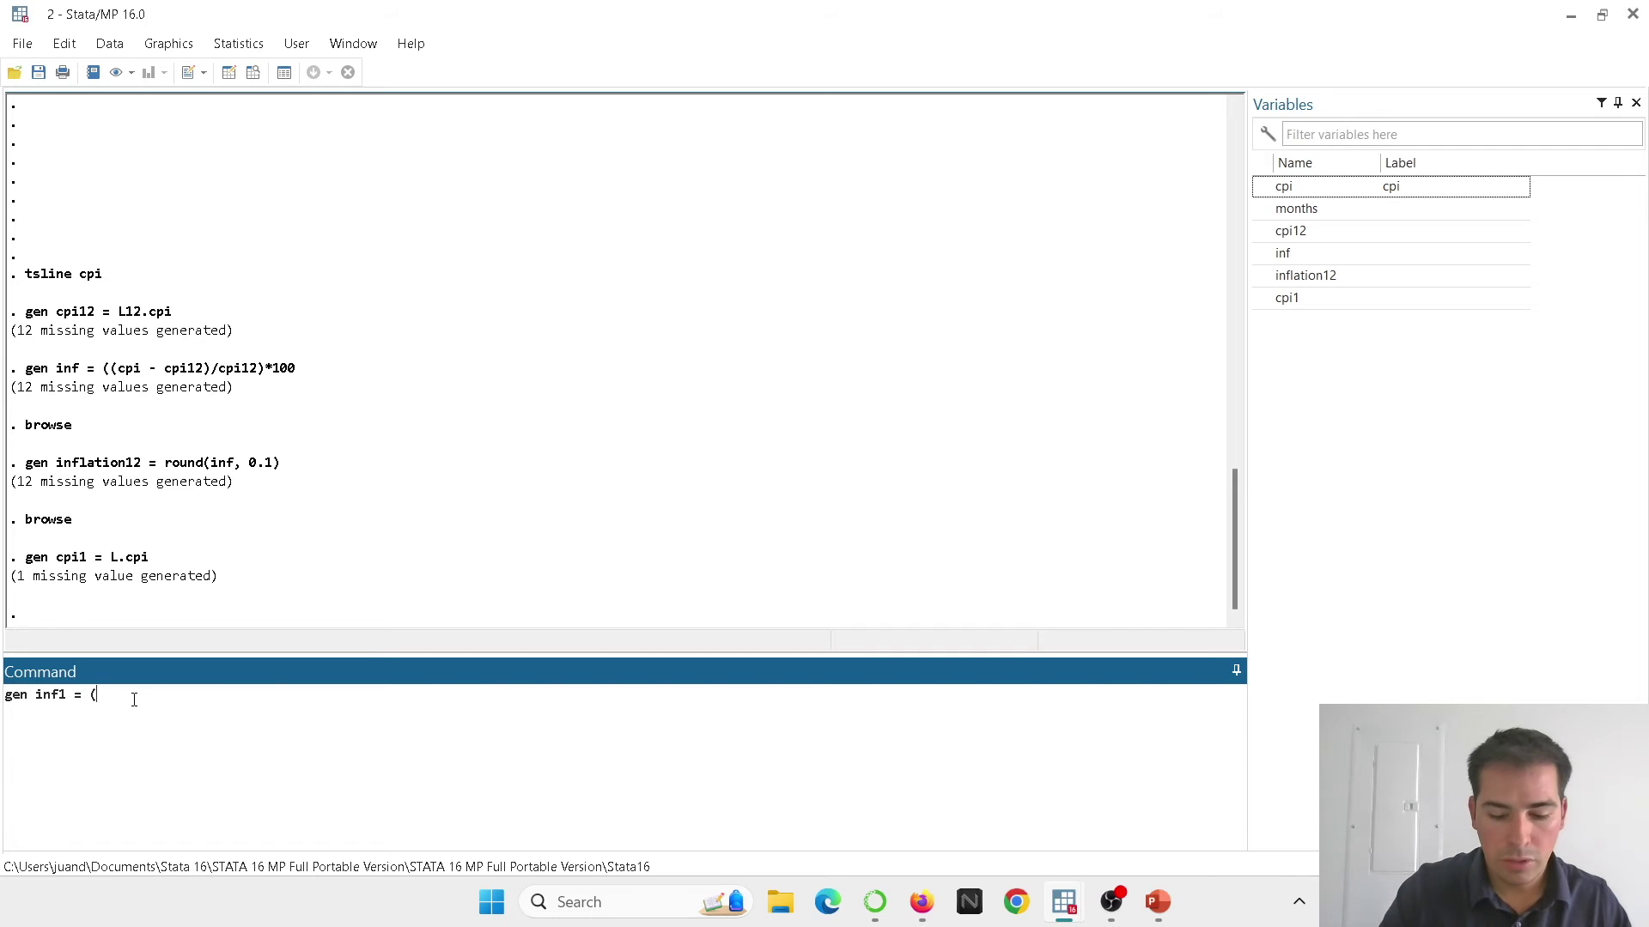
{"action": "type", "text": "(cpi"}
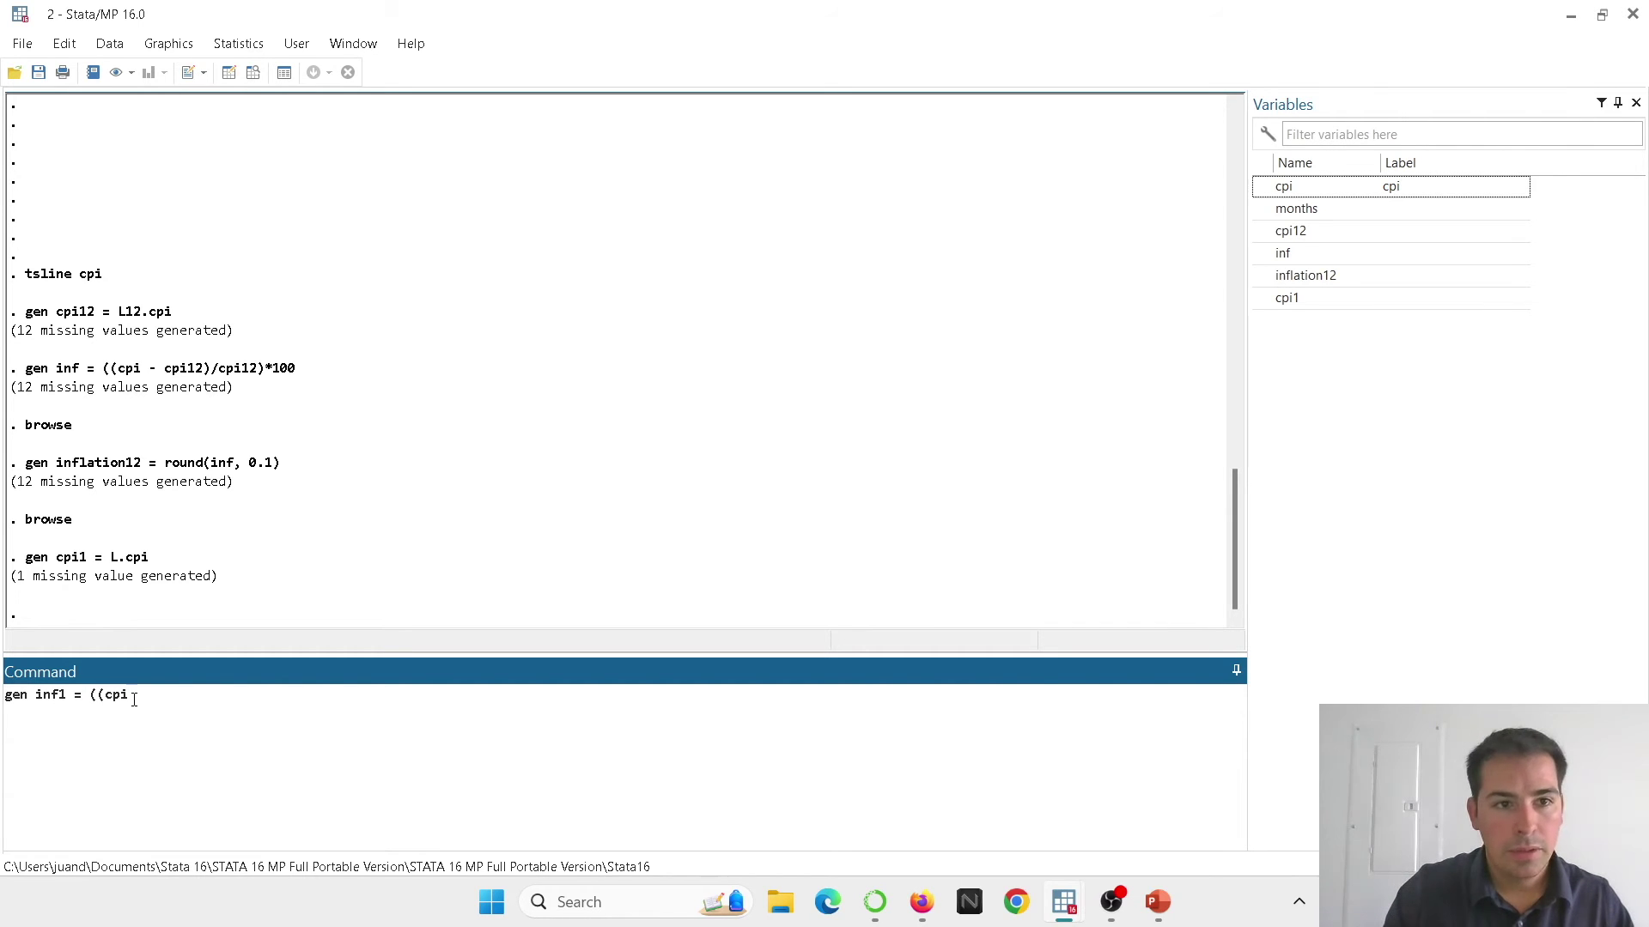
{"action": "type", "text": " - cpi1"}
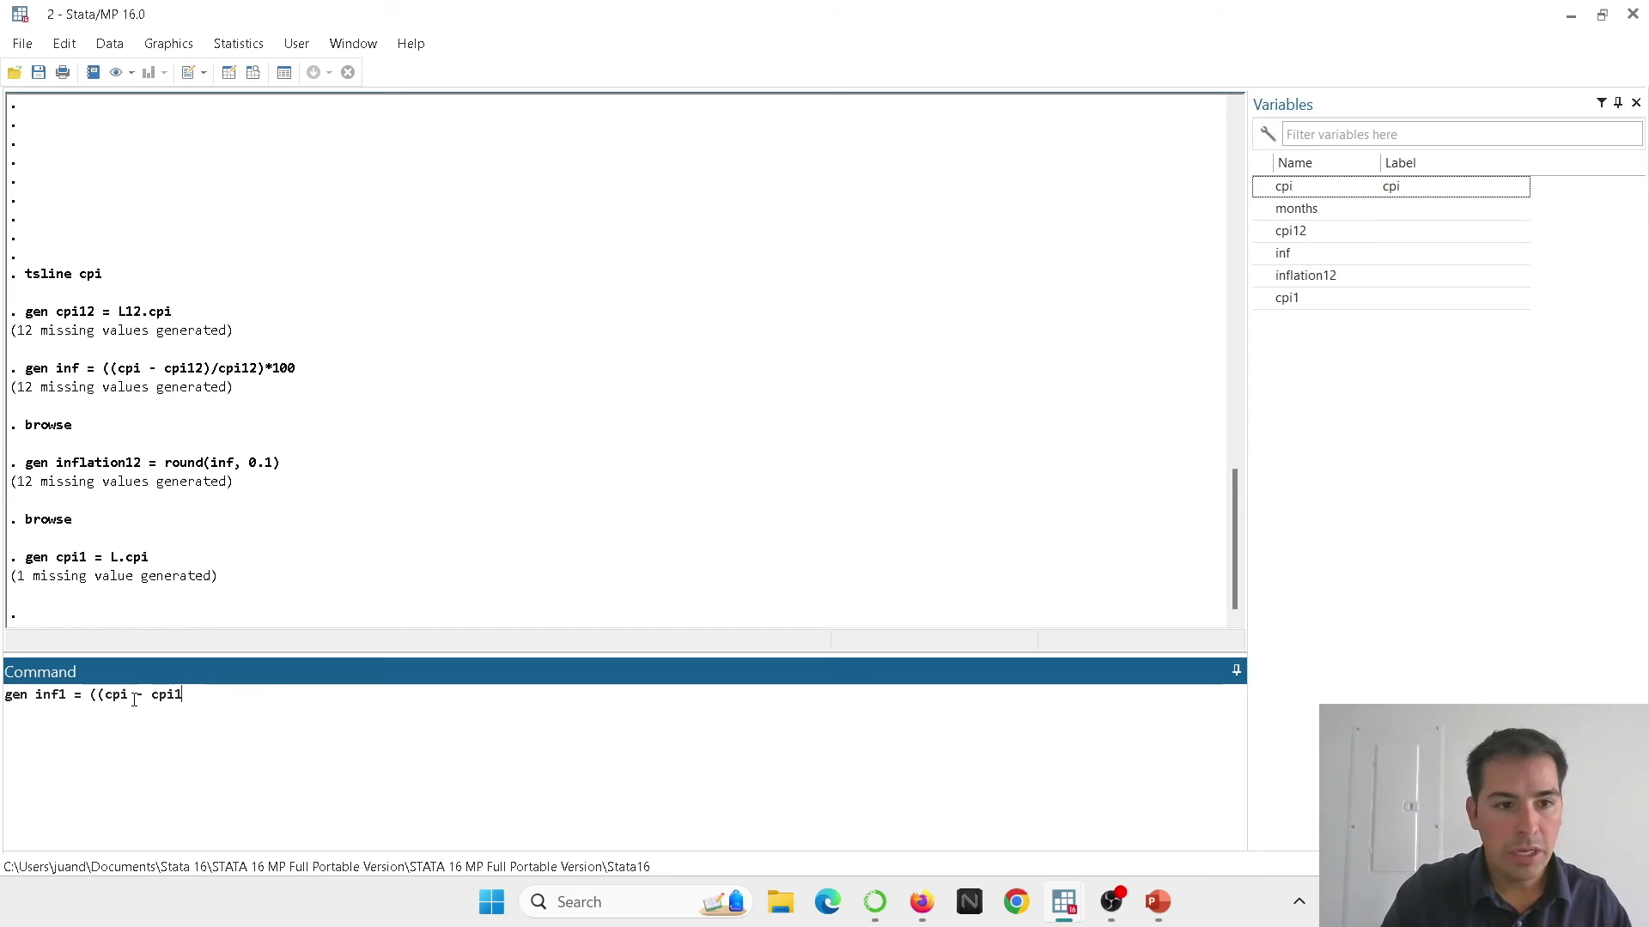
{"action": "type", "text": ")/cpi"}
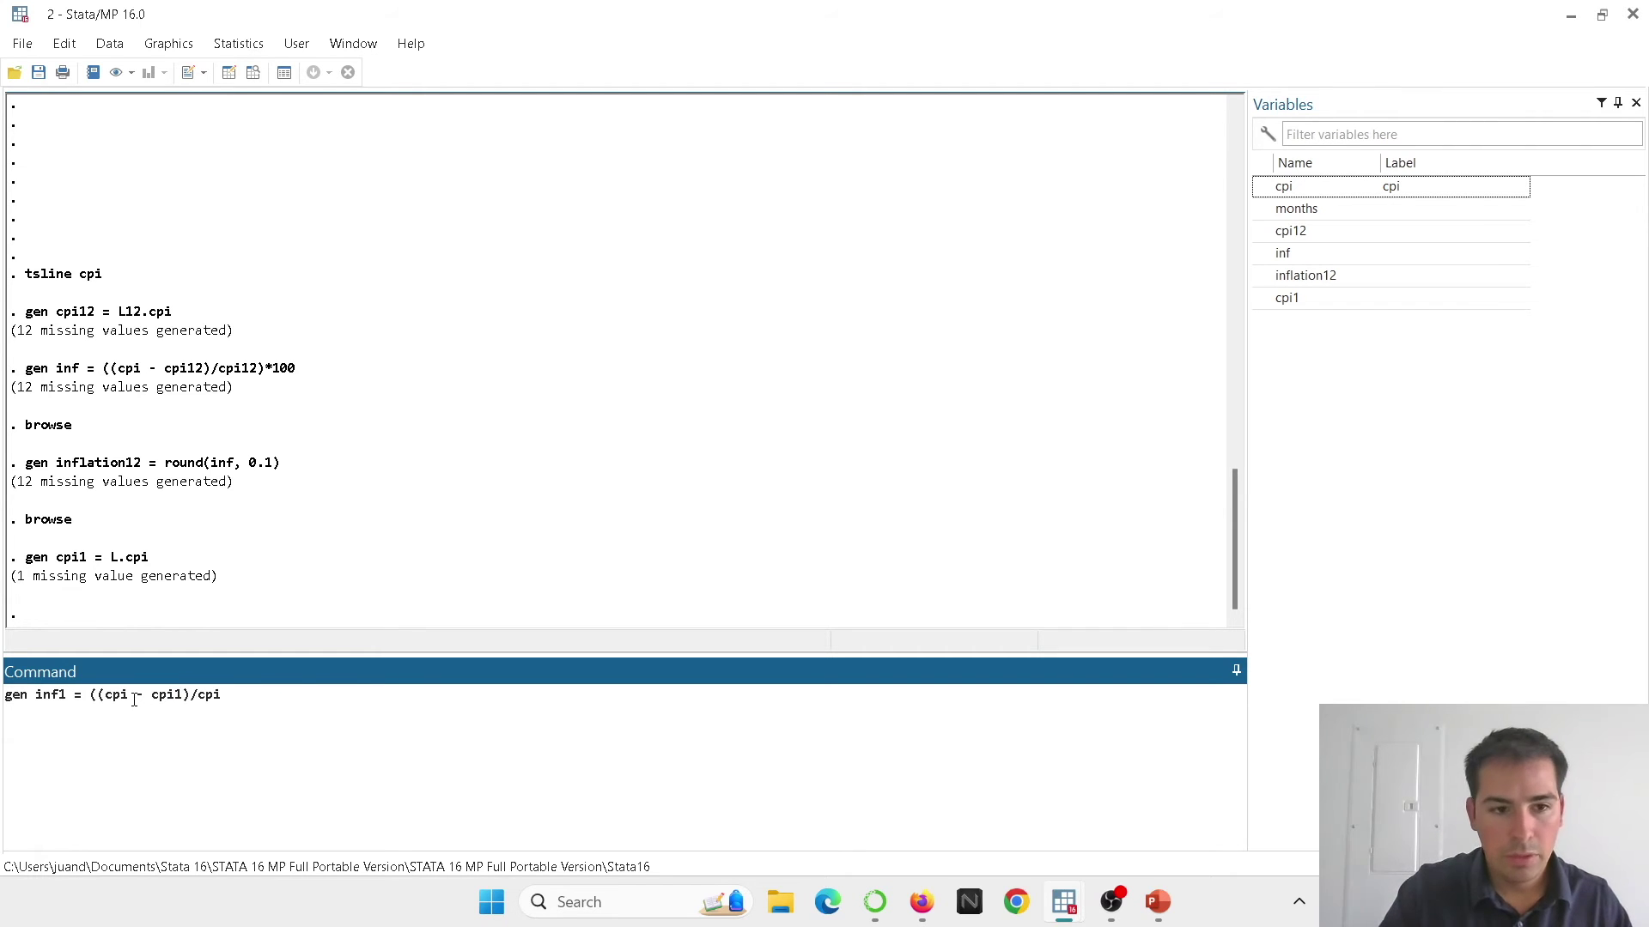
{"action": "type", "text": ")"}
{"action": "type", "text": "*100"}
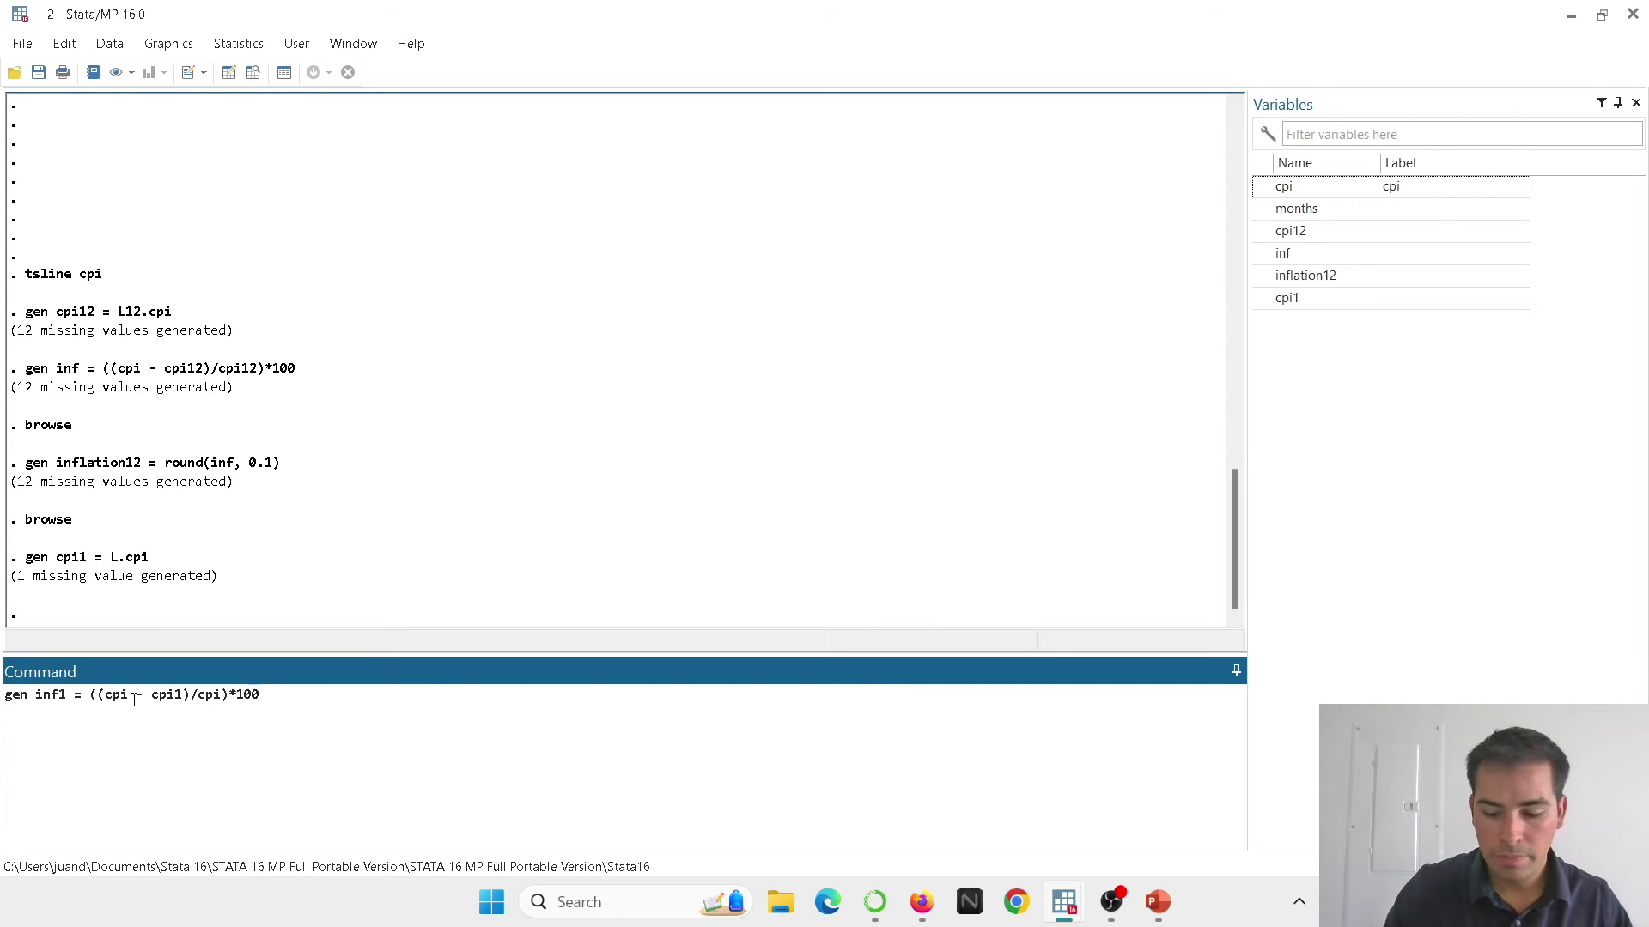
{"action": "key", "text": "Return"}
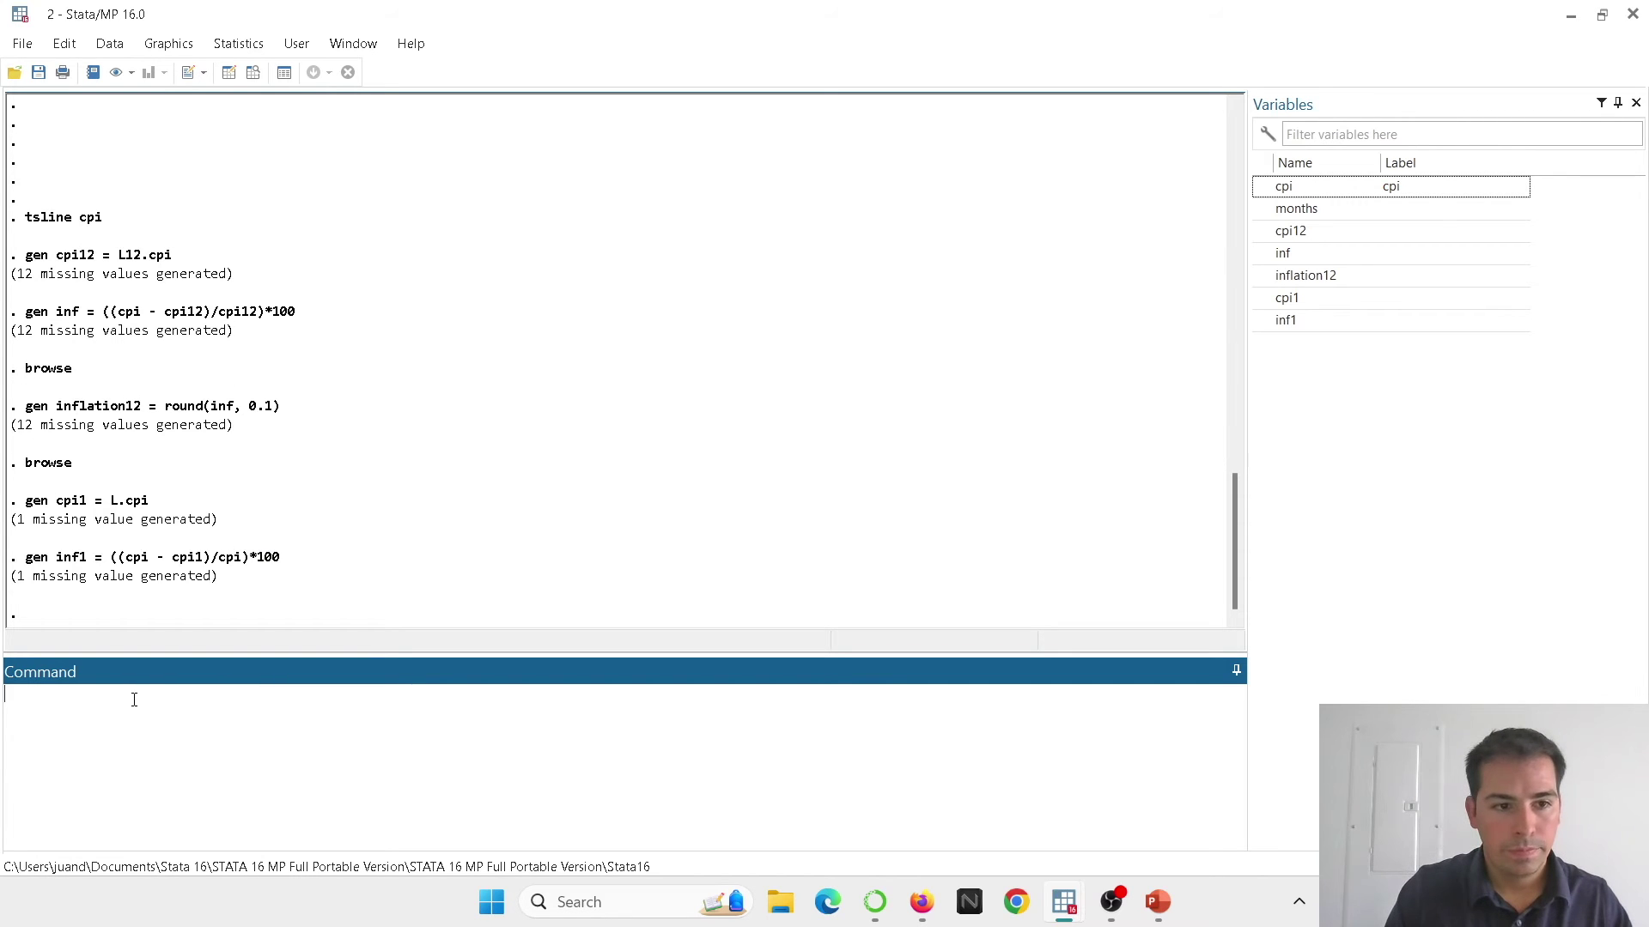
{"action": "type", "text": "browse"}
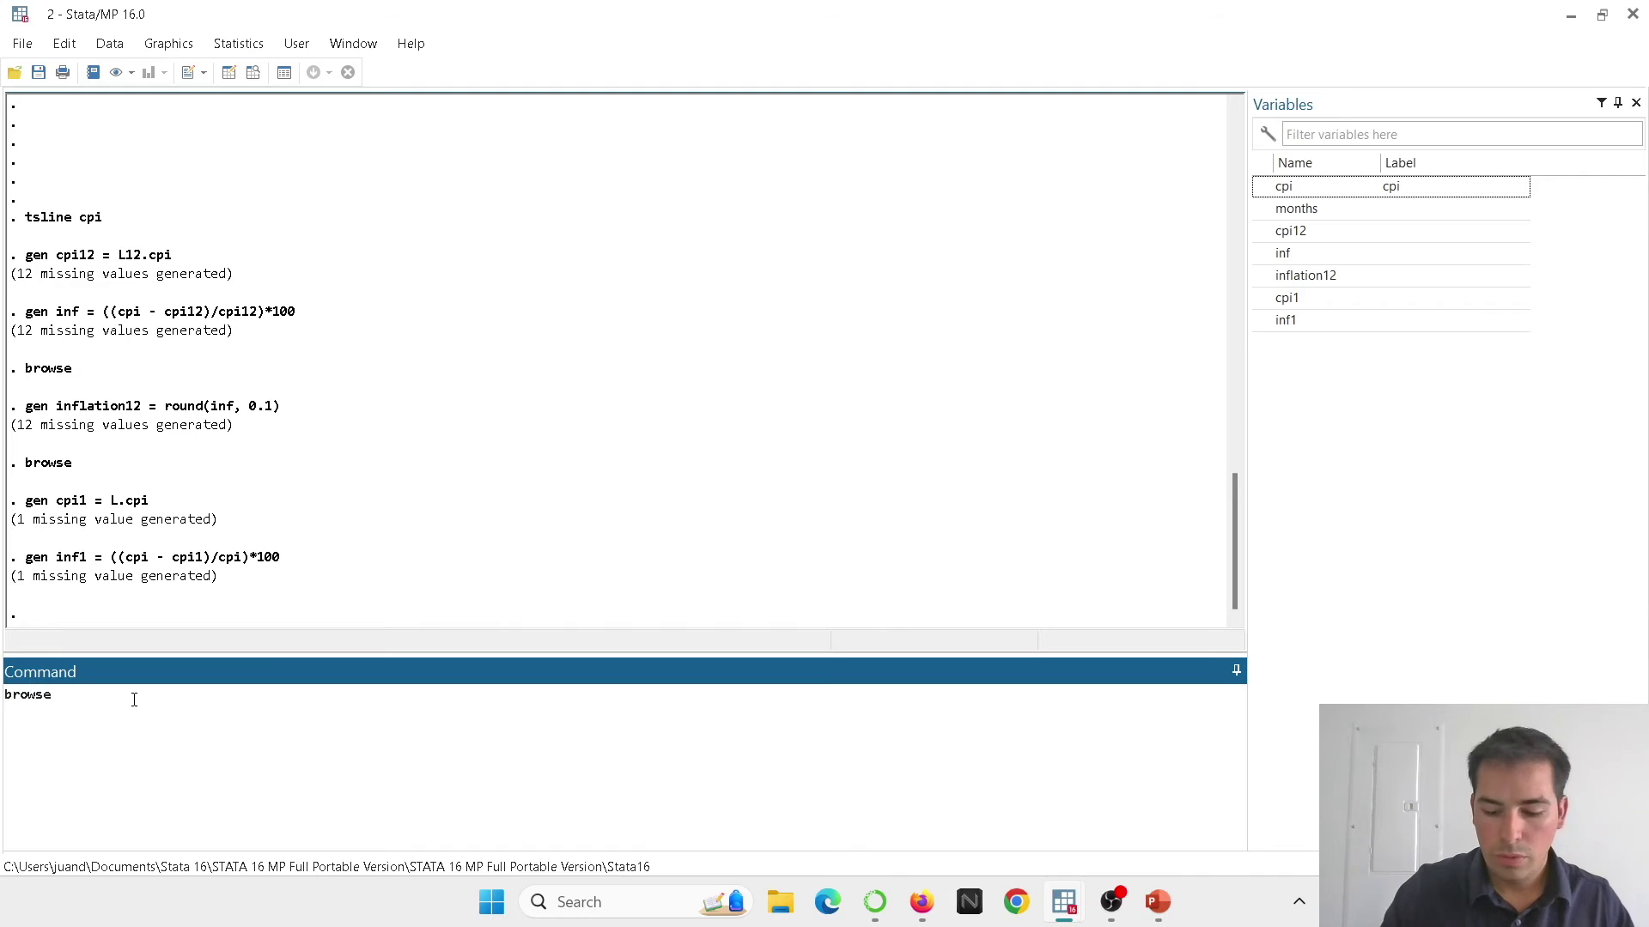
{"action": "key", "text": "Return"}
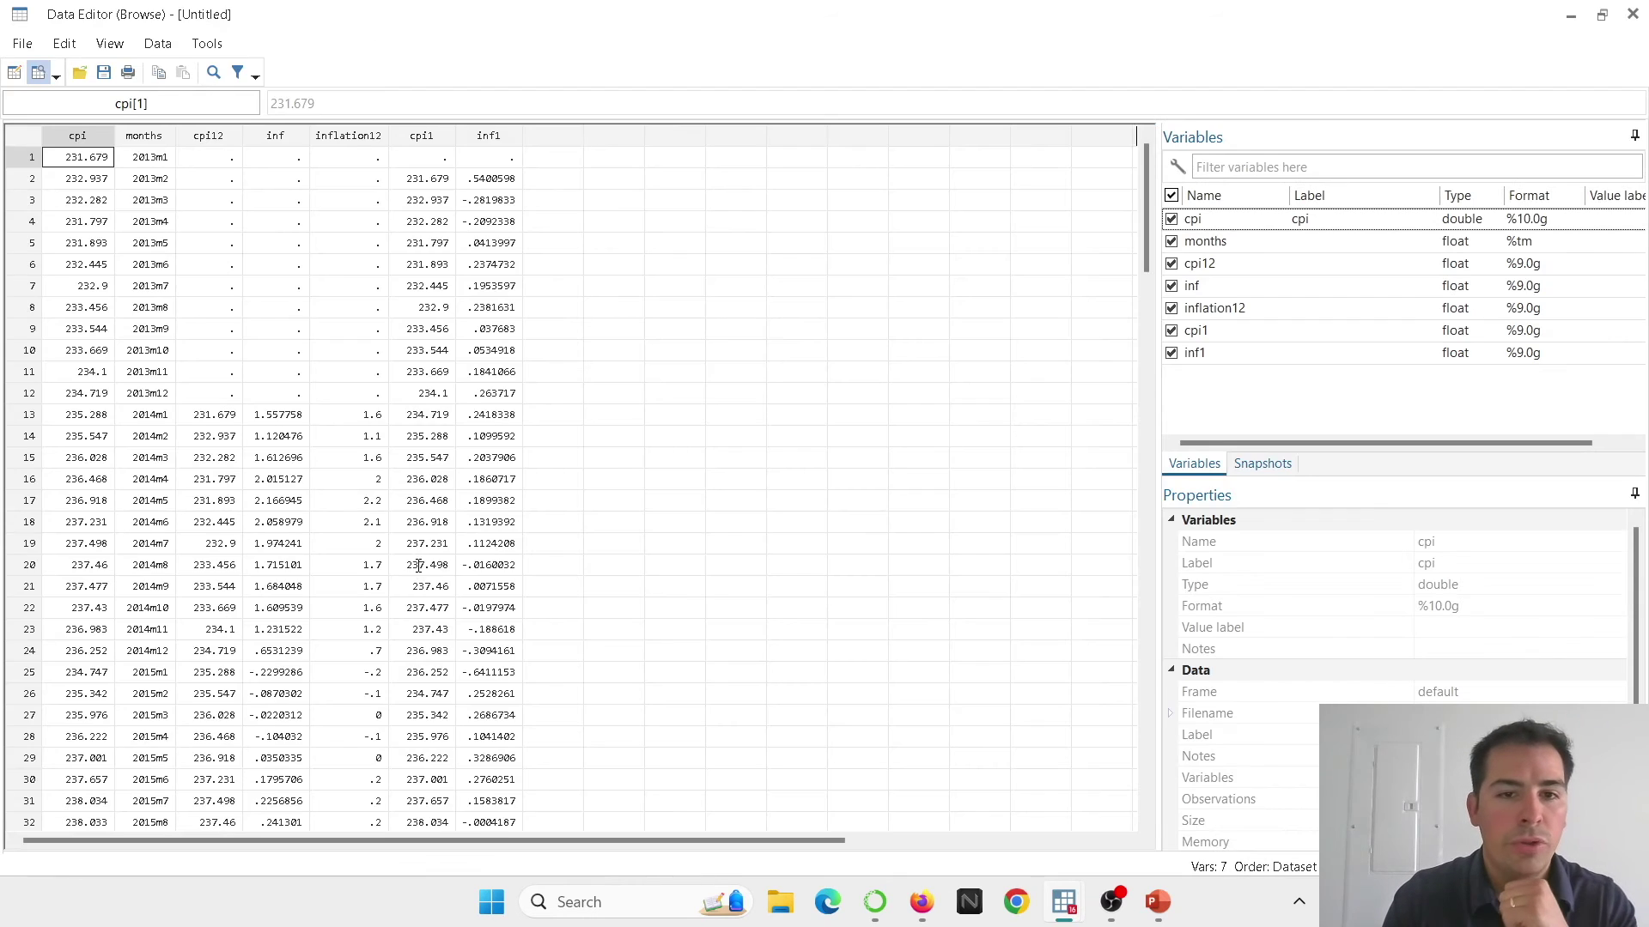
{"action": "scroll", "coordinate": [610, 467], "scroll_direction": "down", "scroll_amount": 20}
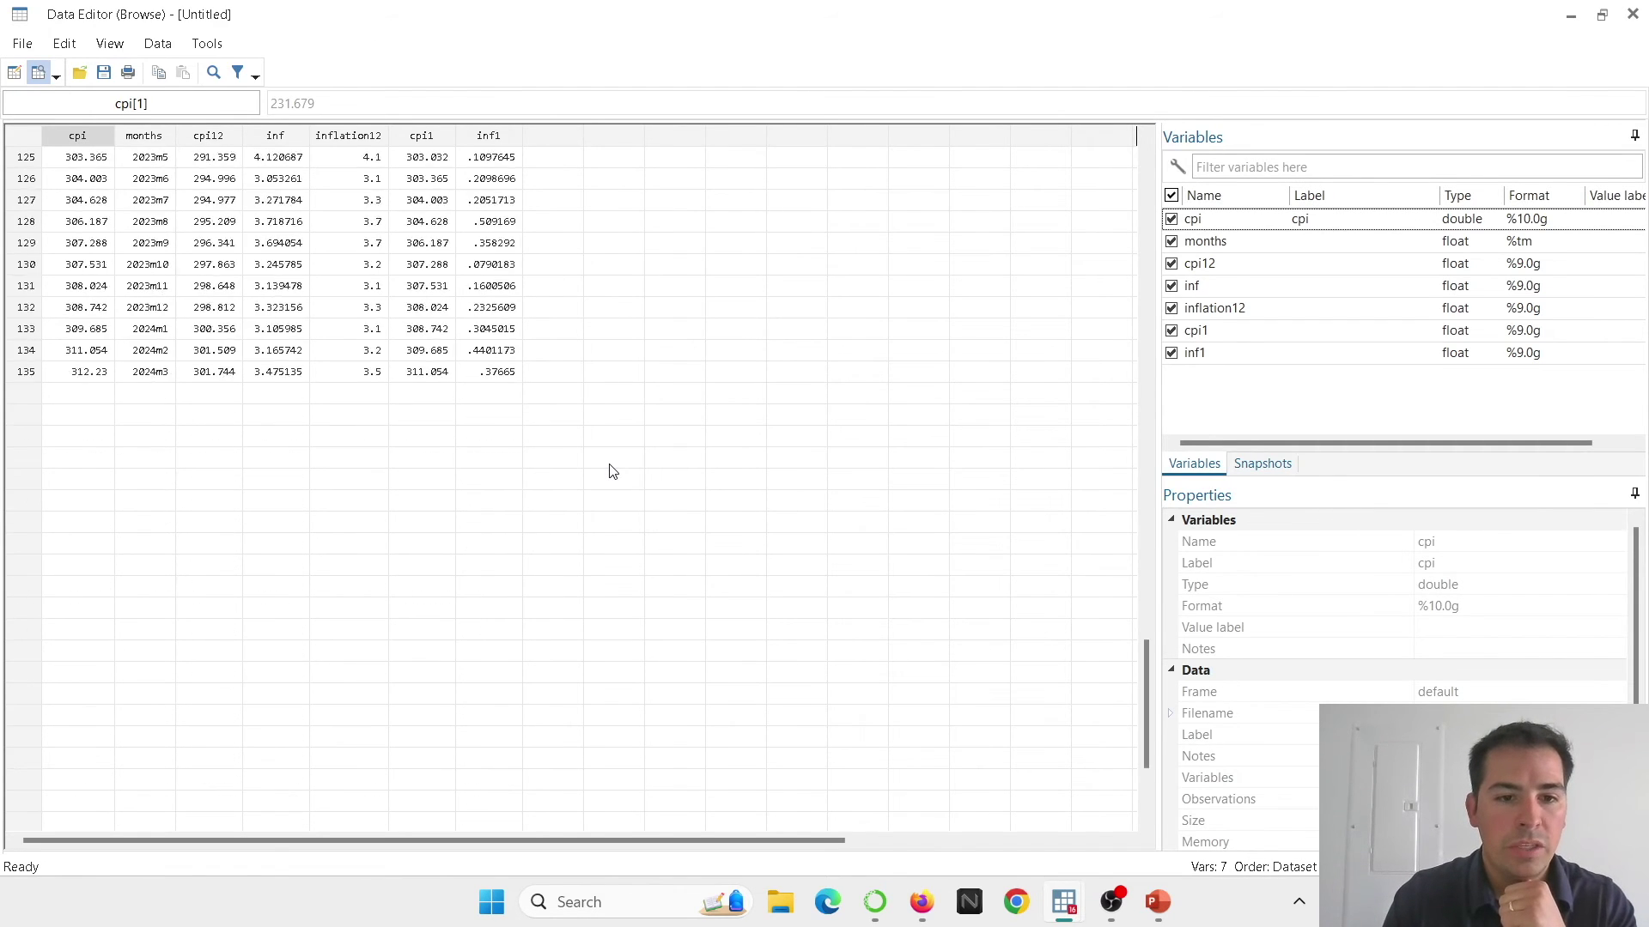
{"action": "scroll", "coordinate": [610, 472], "scroll_direction": "down", "scroll_amount": 3}
{"action": "scroll", "coordinate": [610, 467], "scroll_direction": "up", "scroll_amount": 4}
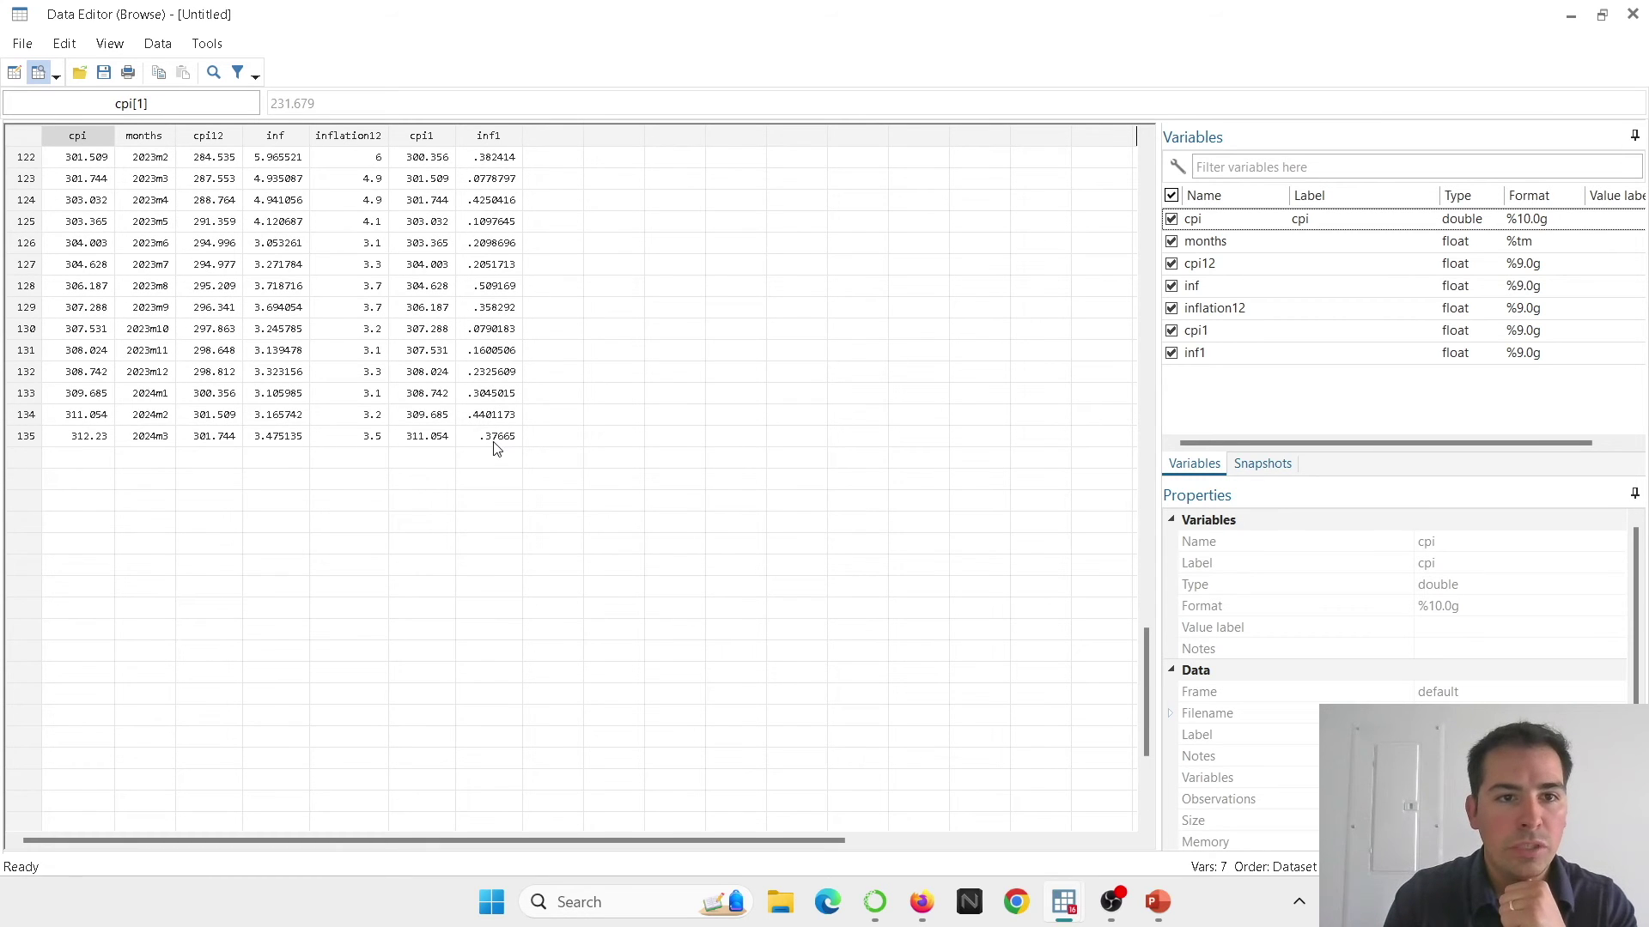
{"action": "left_click", "coordinate": [1633, 14]}
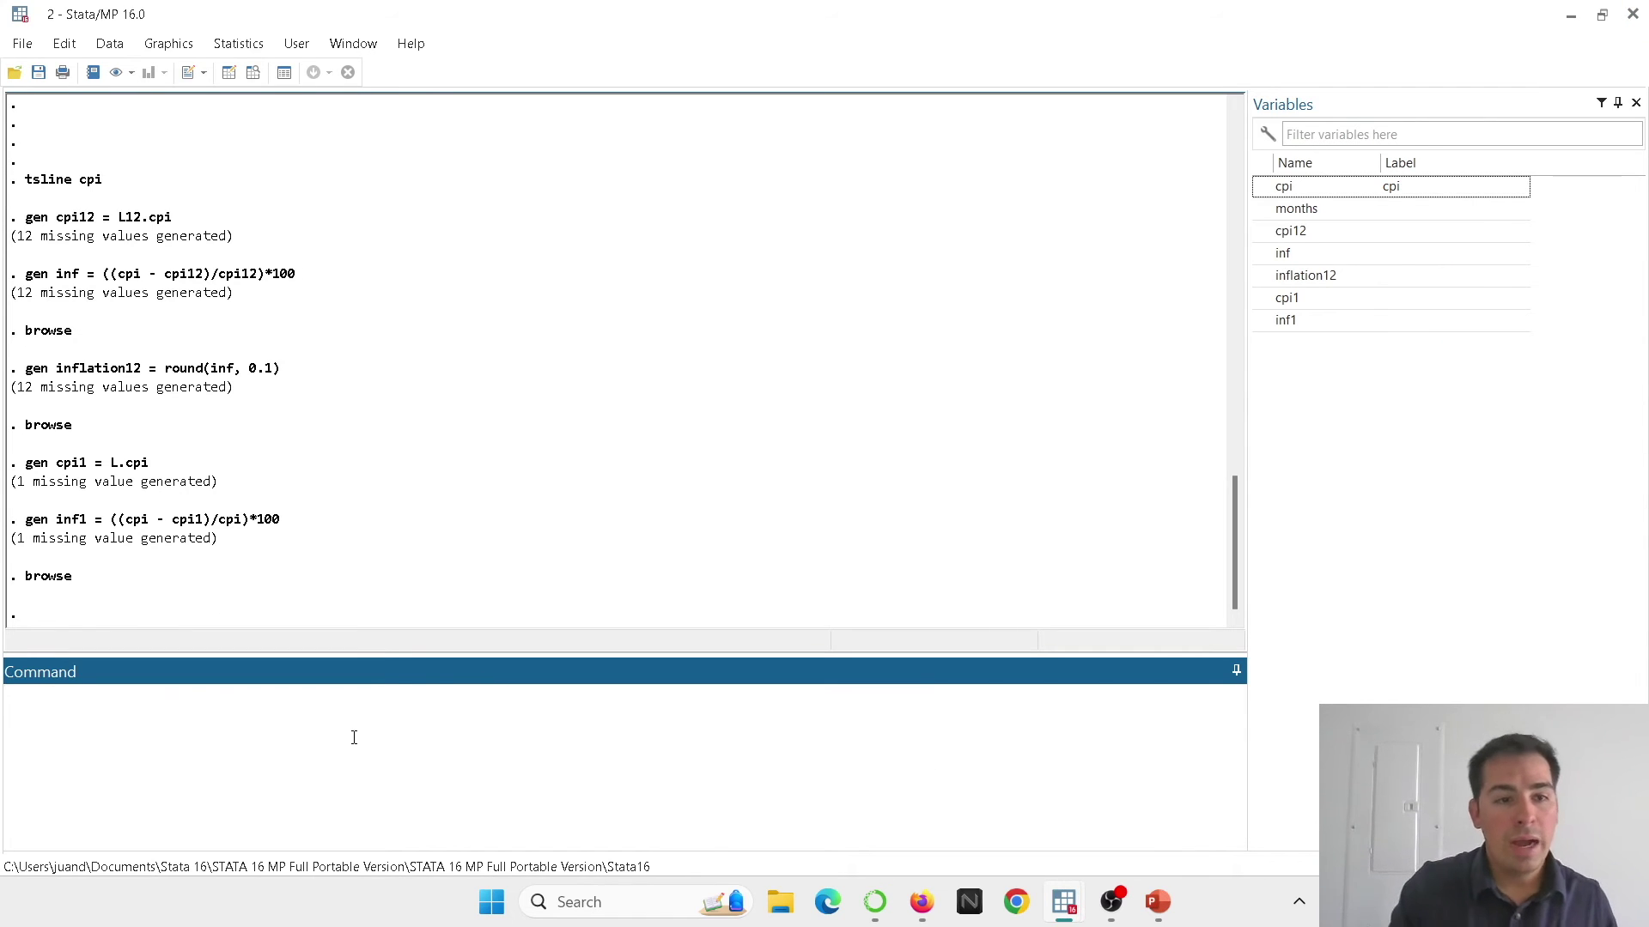
Create inflation1 as inf1 rounded to 0.1 with gen inflation1 = round(inf1, 0.1)
{"action": "type", "text": "gen ionf"}
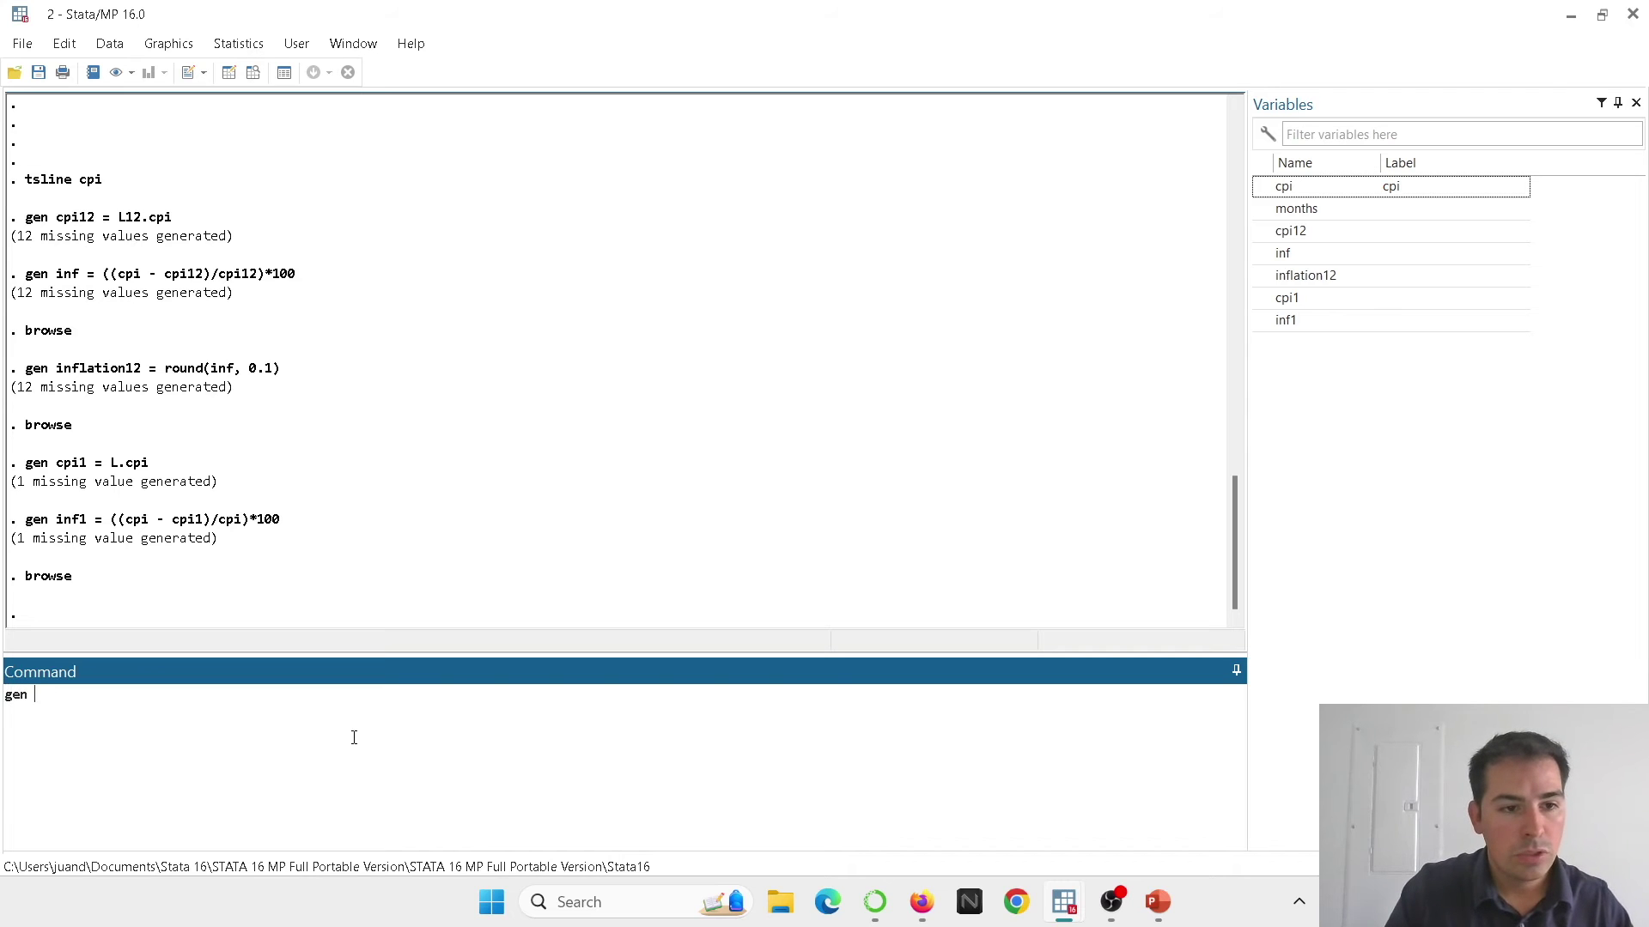
{"action": "key", "text": "BackSpace"}
{"action": "key", "text": "BackSpace"}
{"action": "key", "text": "BackSpace"}
{"action": "type", "text": "nf"}
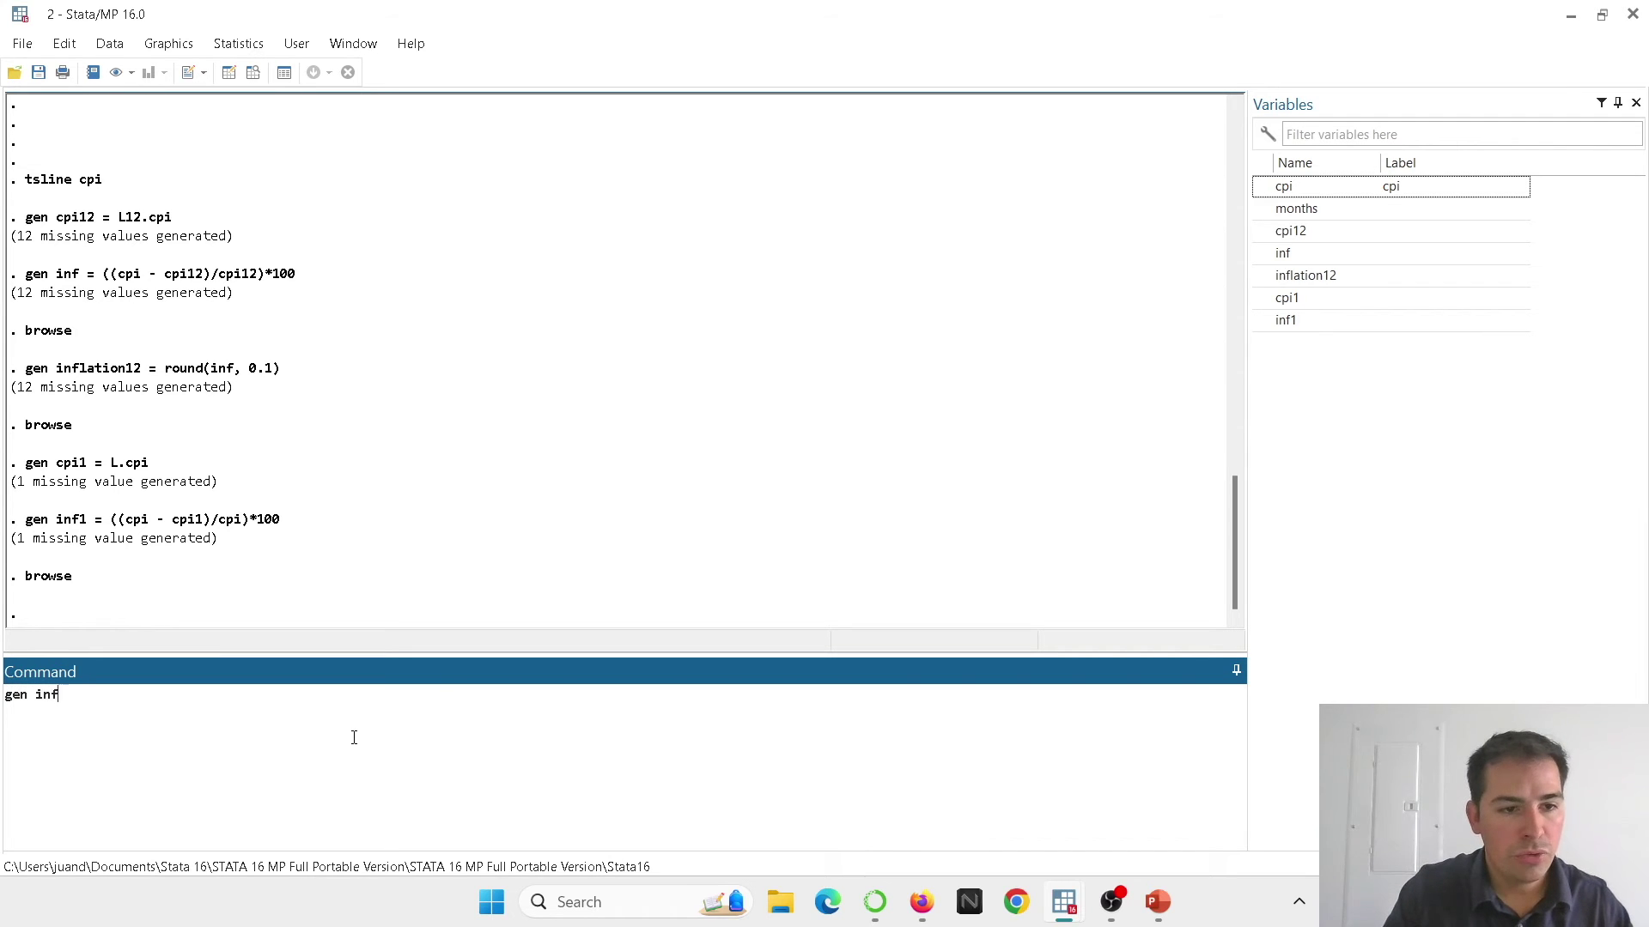
{"action": "type", "text": "lation1 = "}
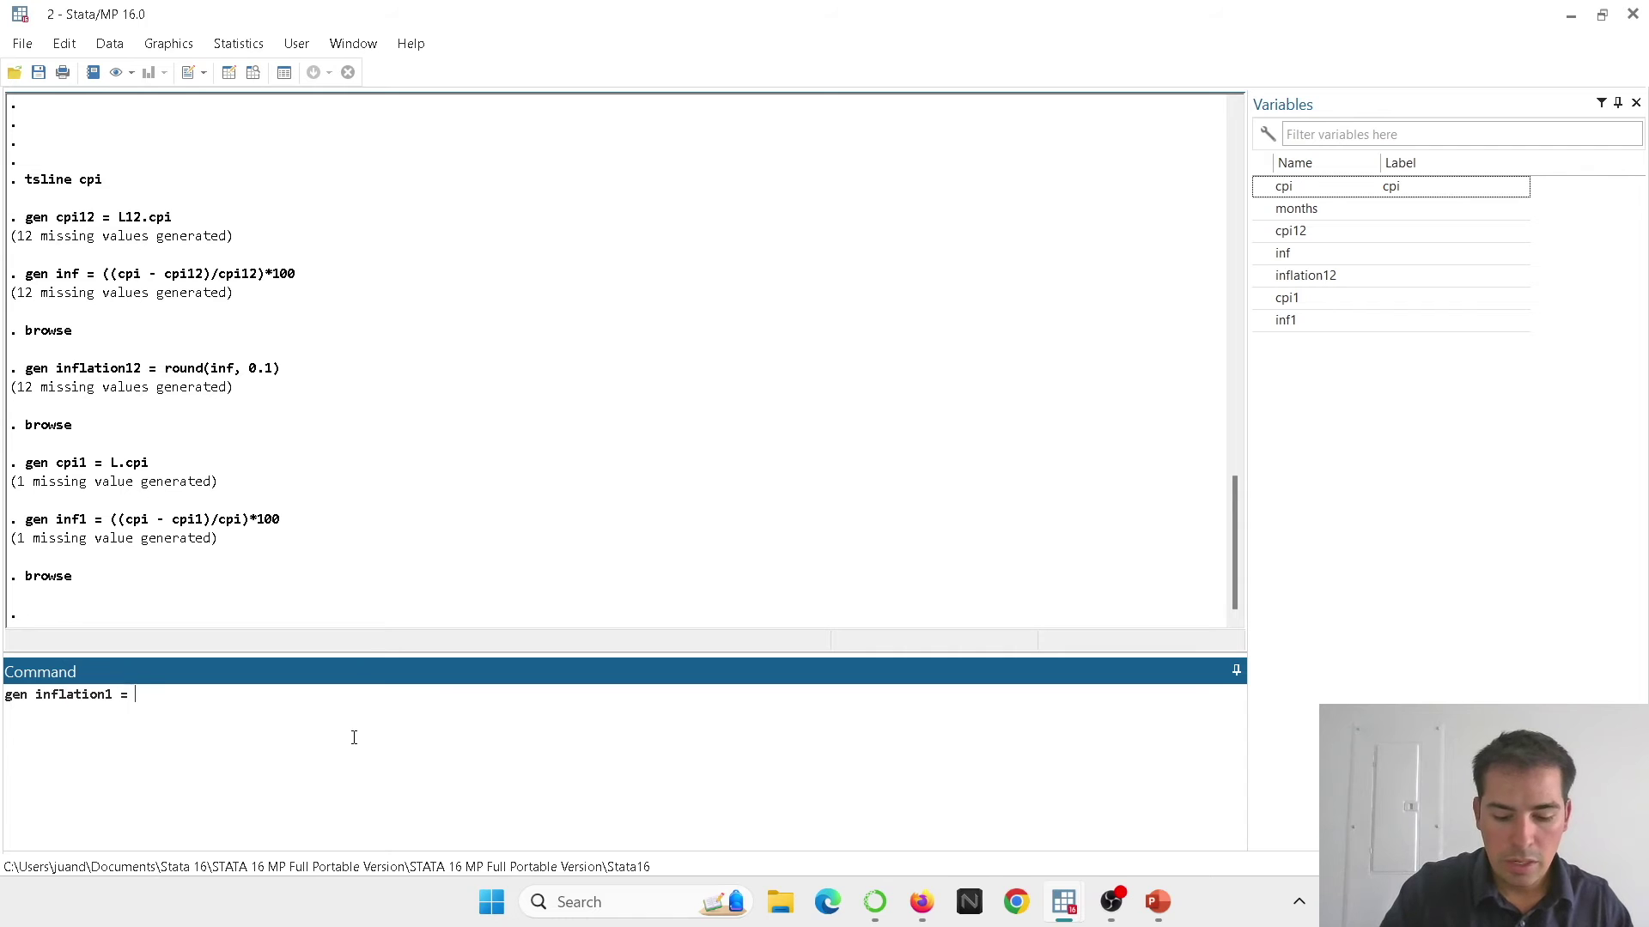
{"action": "type", "text": "round("}
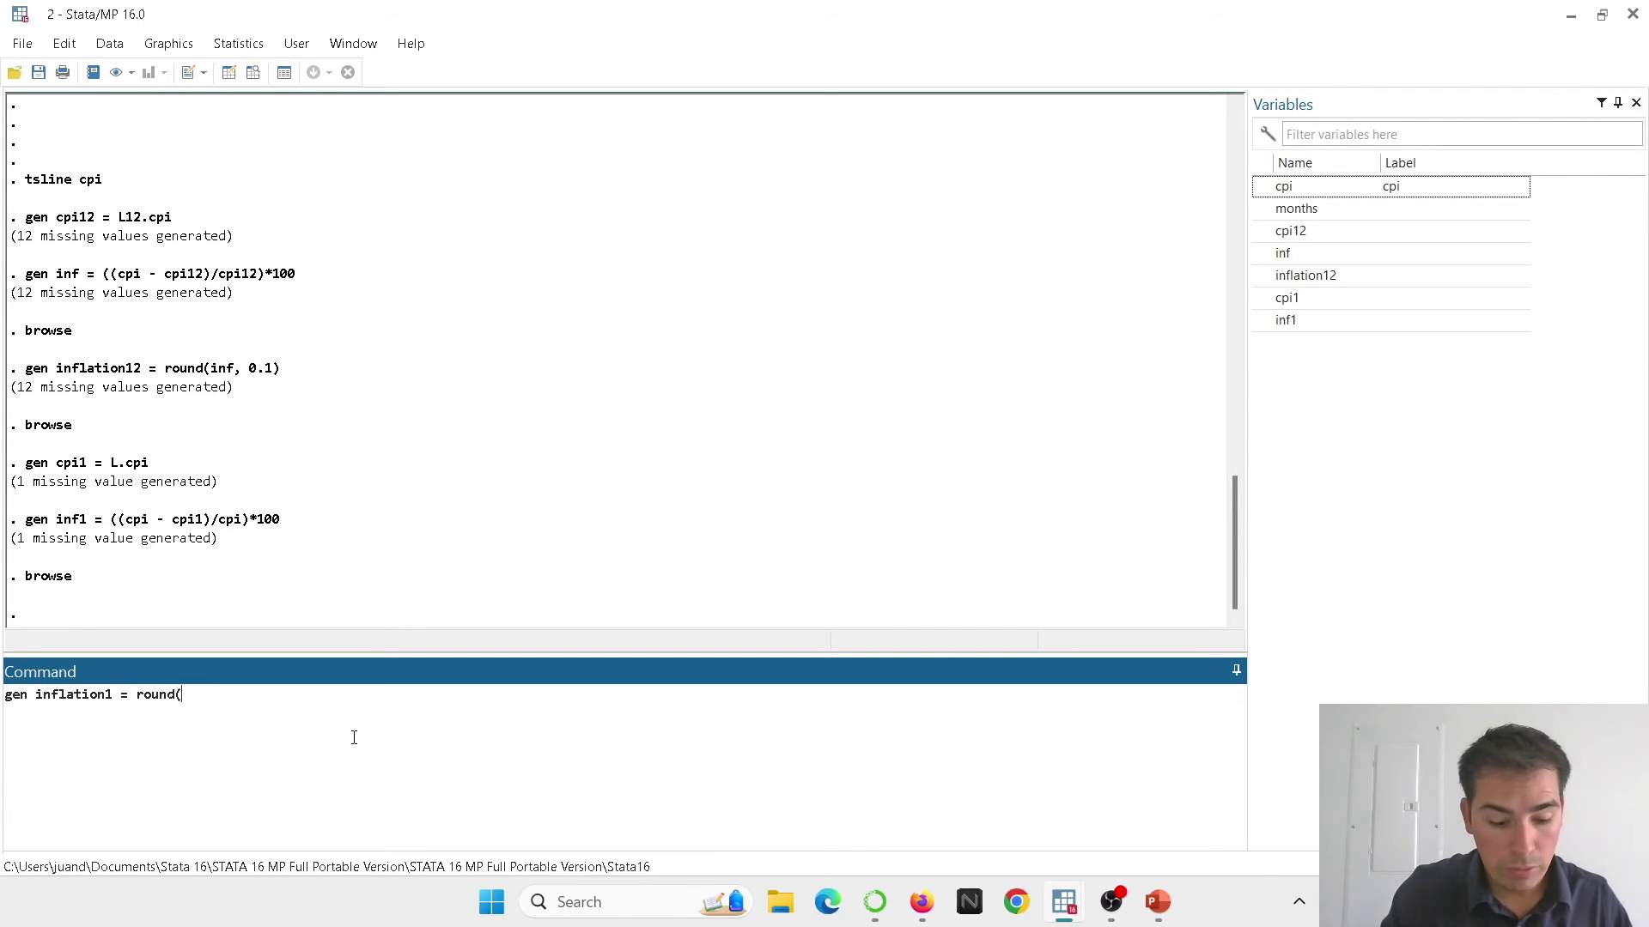
{"action": "type", "text": "inf1, "}
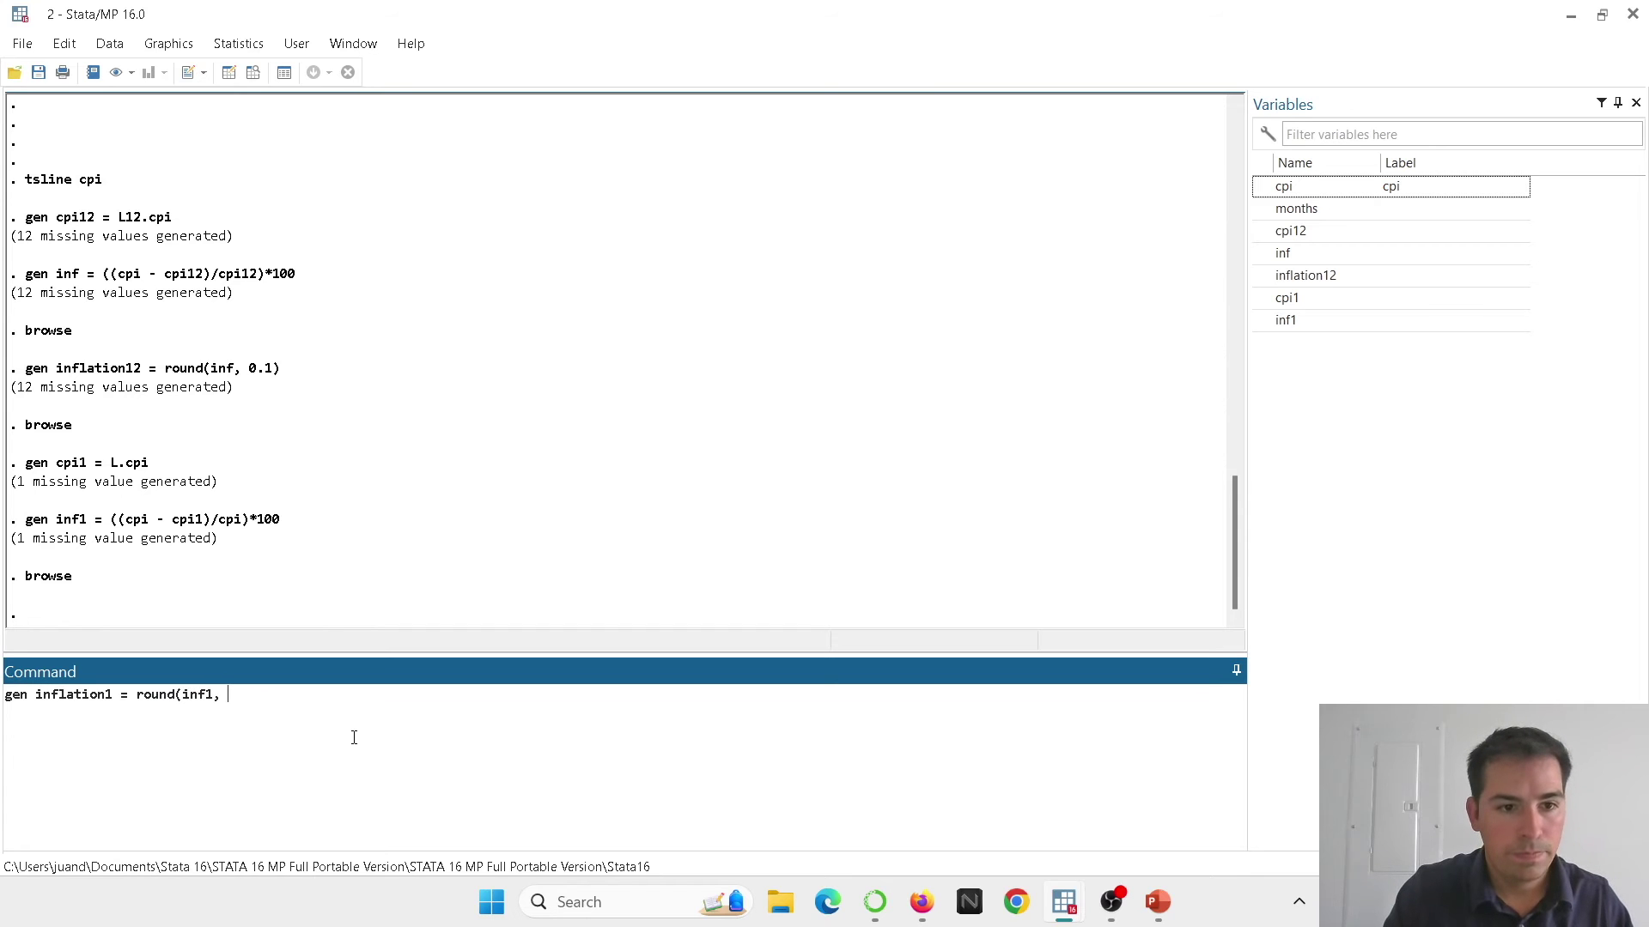
{"action": "type", "text": "0.1"}
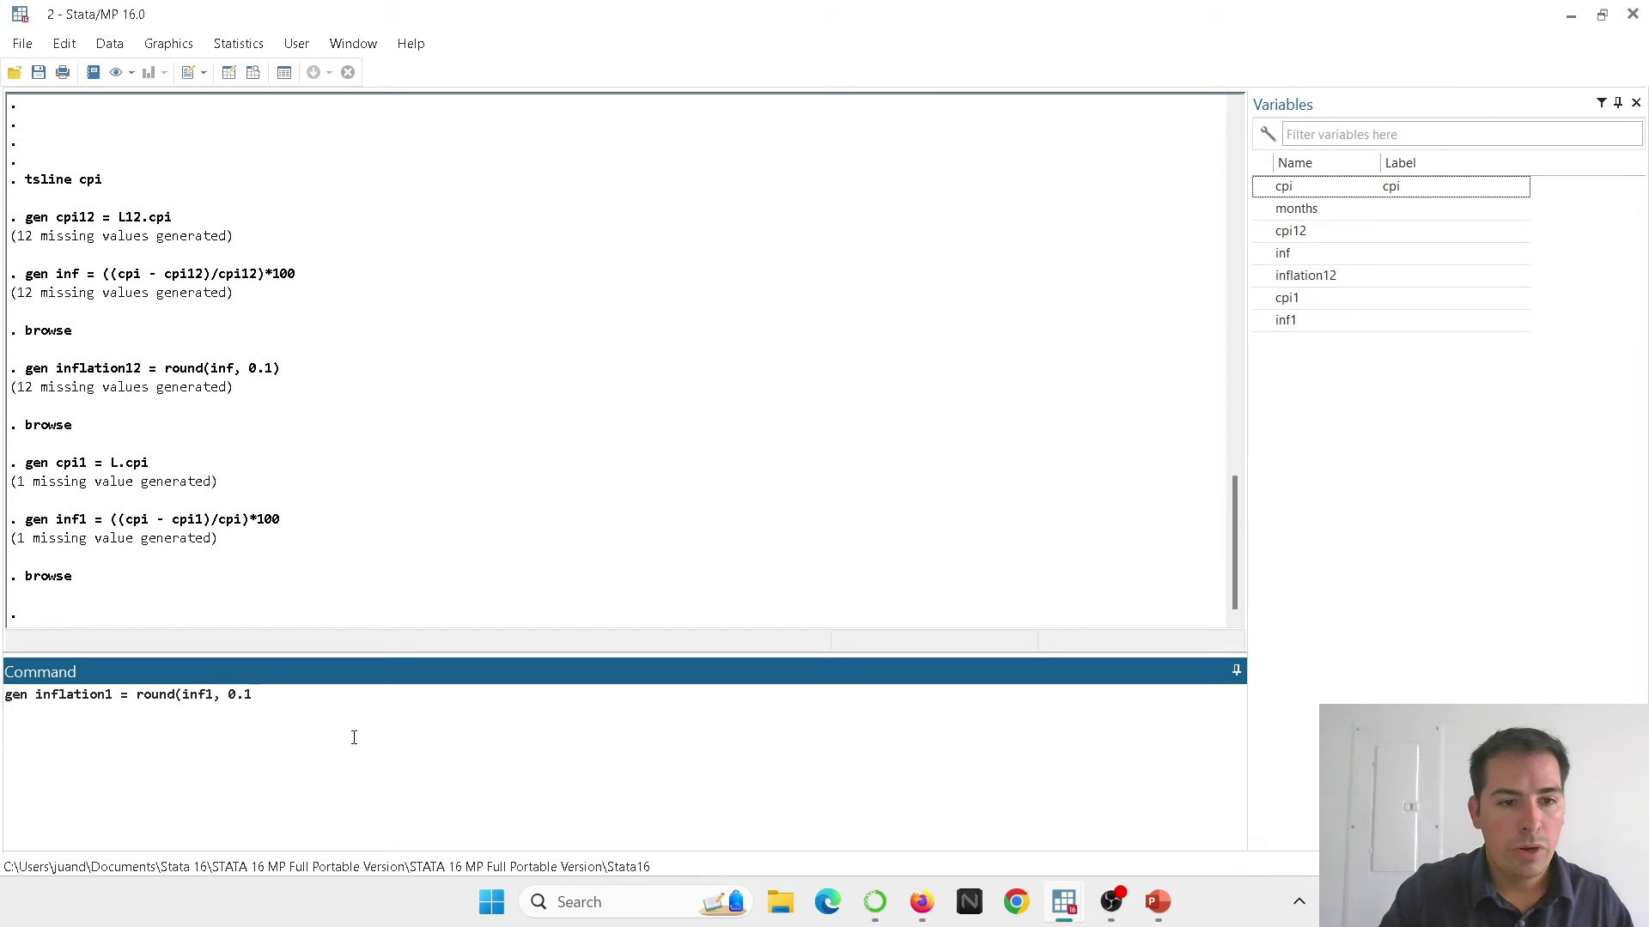
{"action": "type", "text": ")"}
{"action": "key", "text": "Return"}
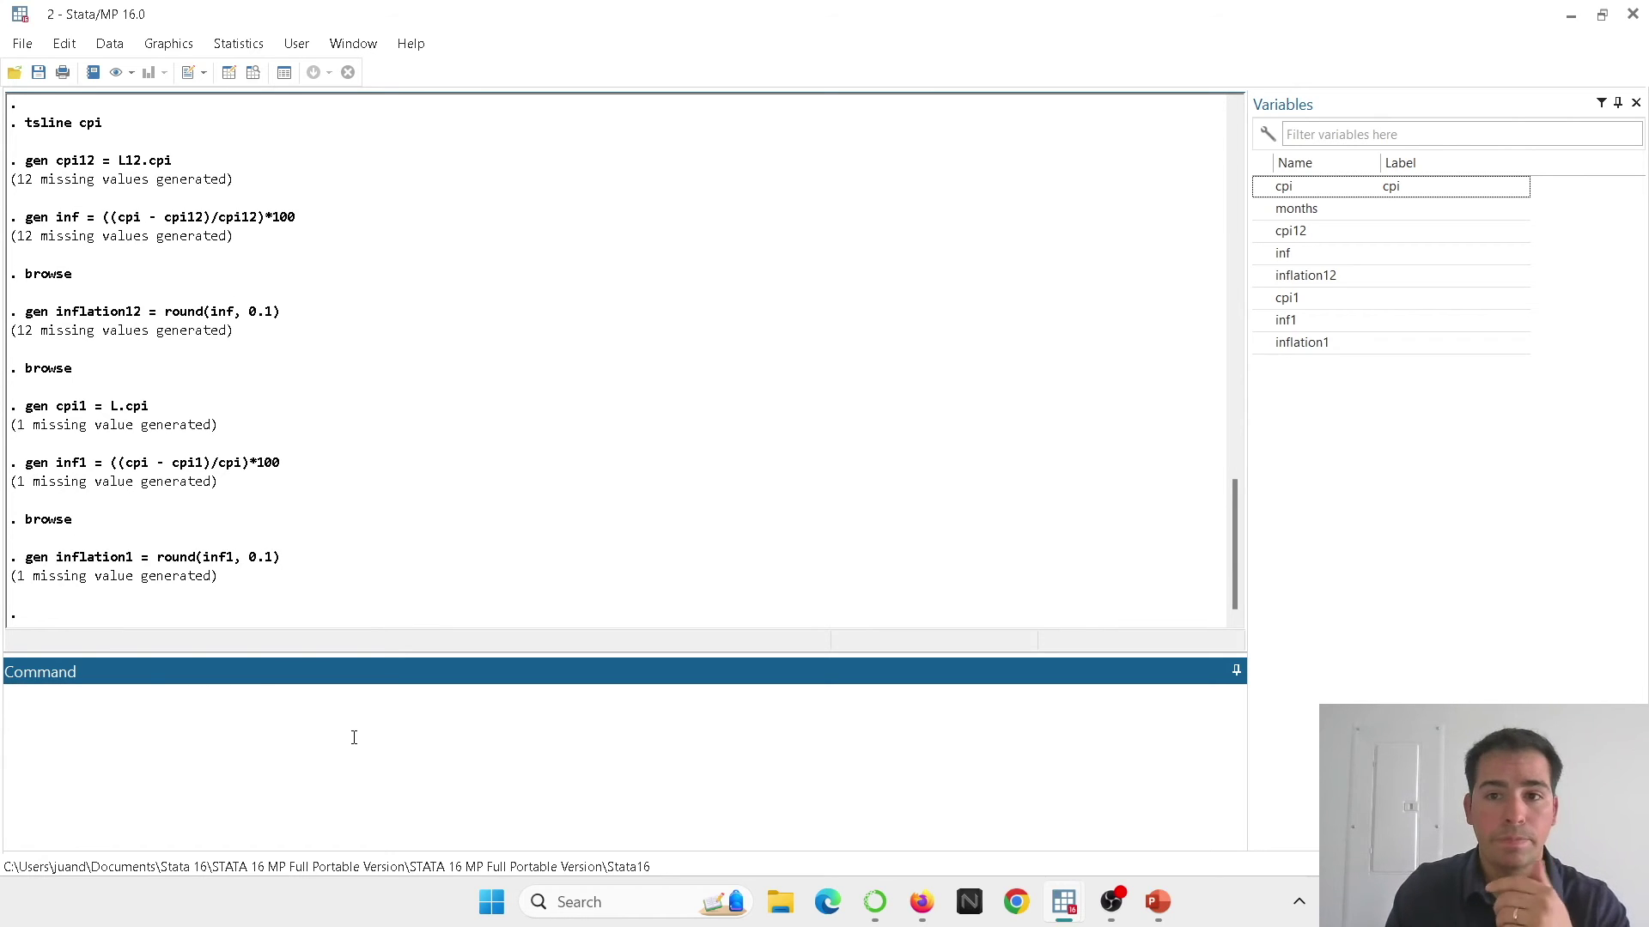
Open the Data Editor with browse and scroll down to the last rows
{"action": "type", "text": "browse"}
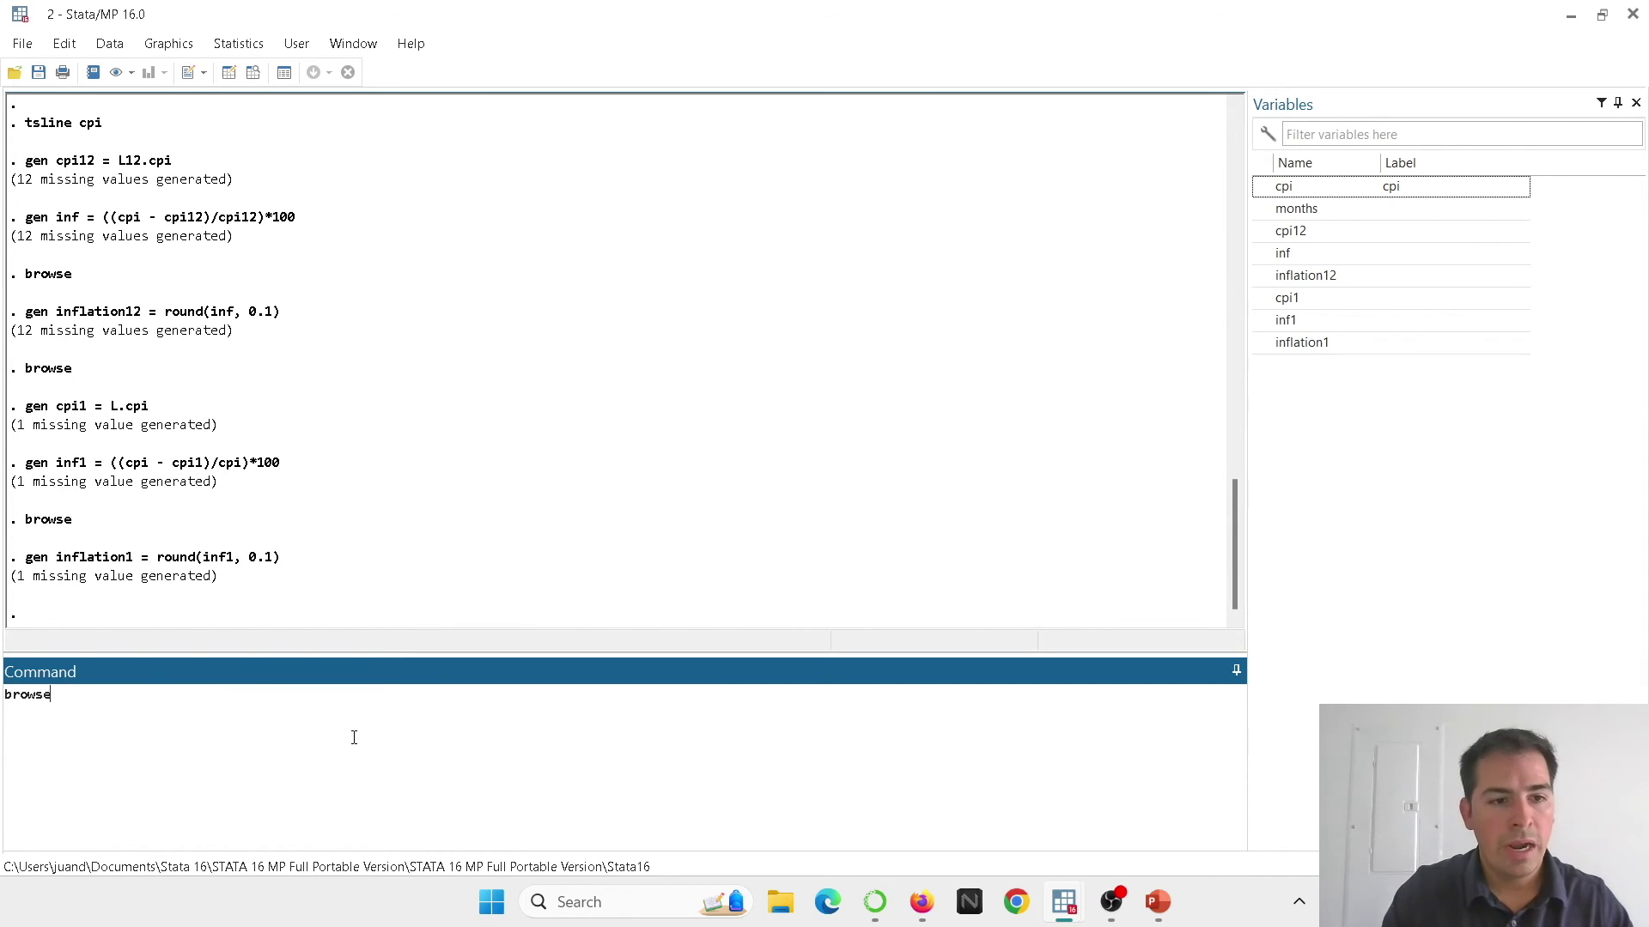
{"action": "key", "text": "Return"}
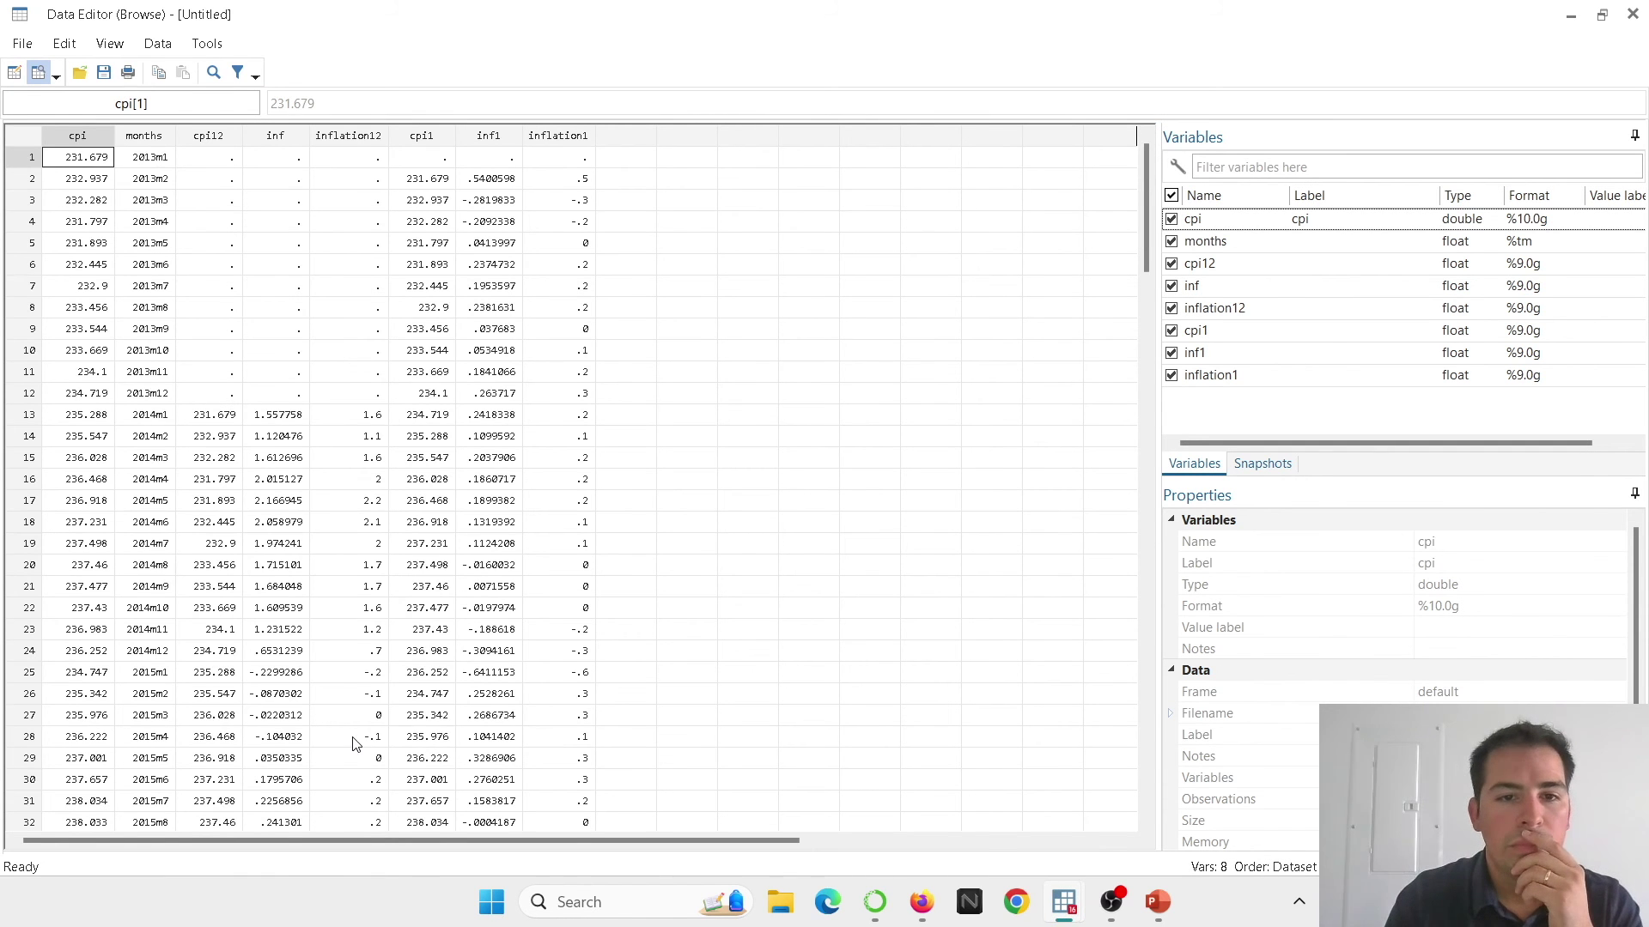
{"action": "scroll", "coordinate": [687, 646], "scroll_direction": "down", "scroll_amount": 18}
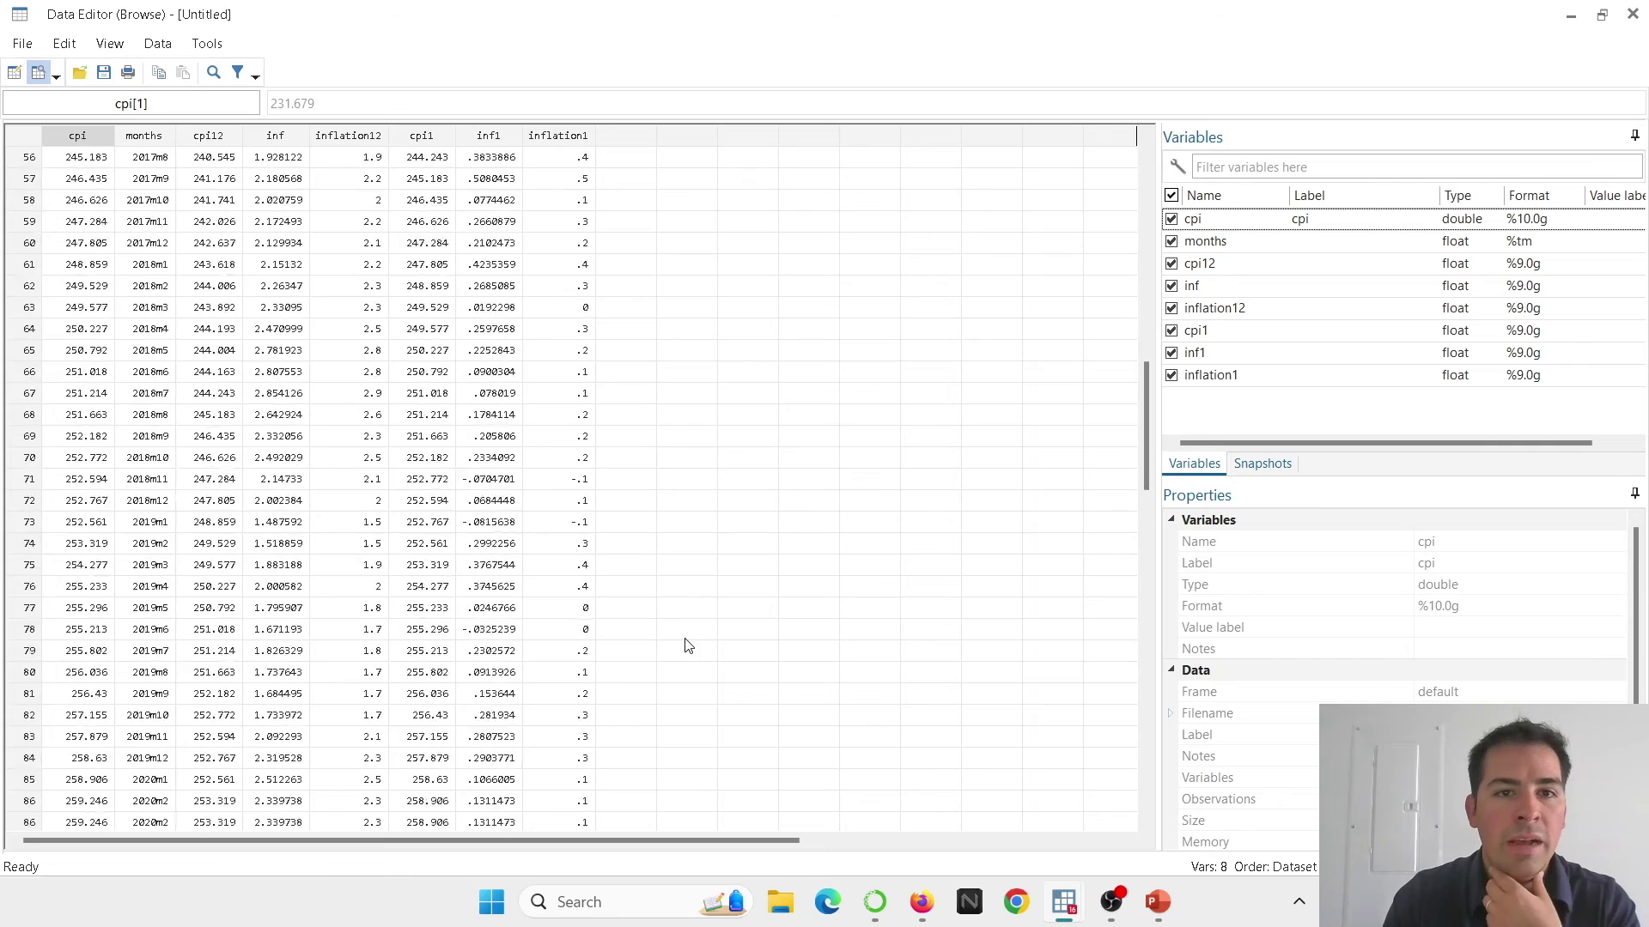
{"action": "scroll", "coordinate": [687, 646], "scroll_direction": "down", "scroll_amount": 20}
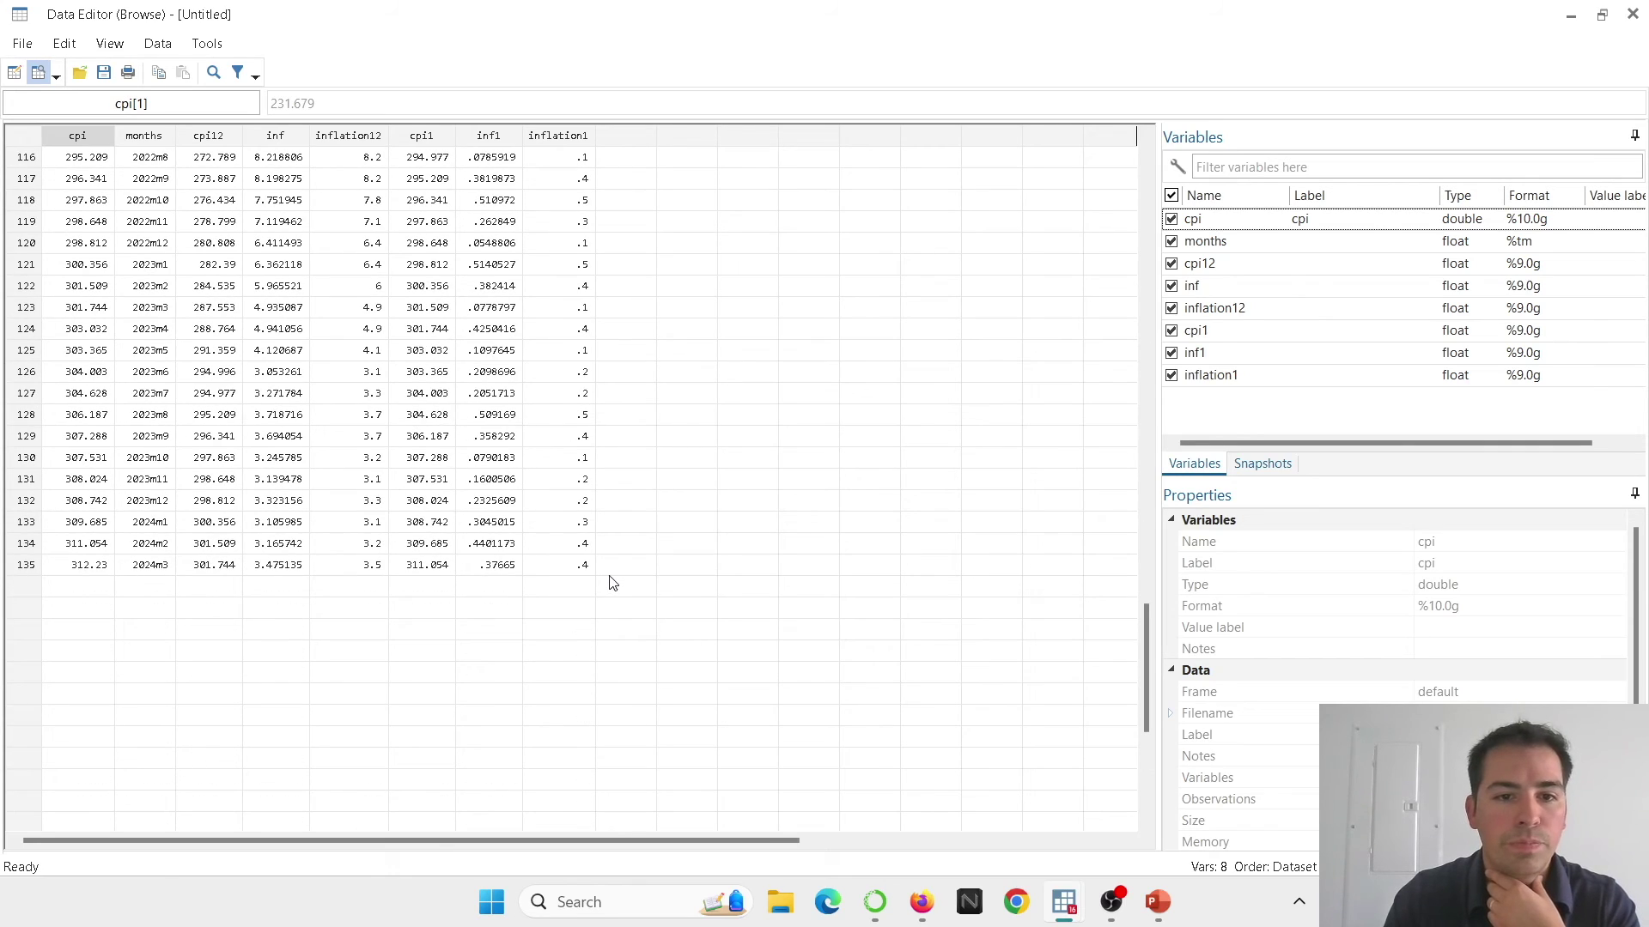
Inspect the rounded inflation1 values in rows 133, 134 and 135
{"action": "left_click", "coordinate": [599, 570]}
{"action": "left_click", "coordinate": [588, 572]}
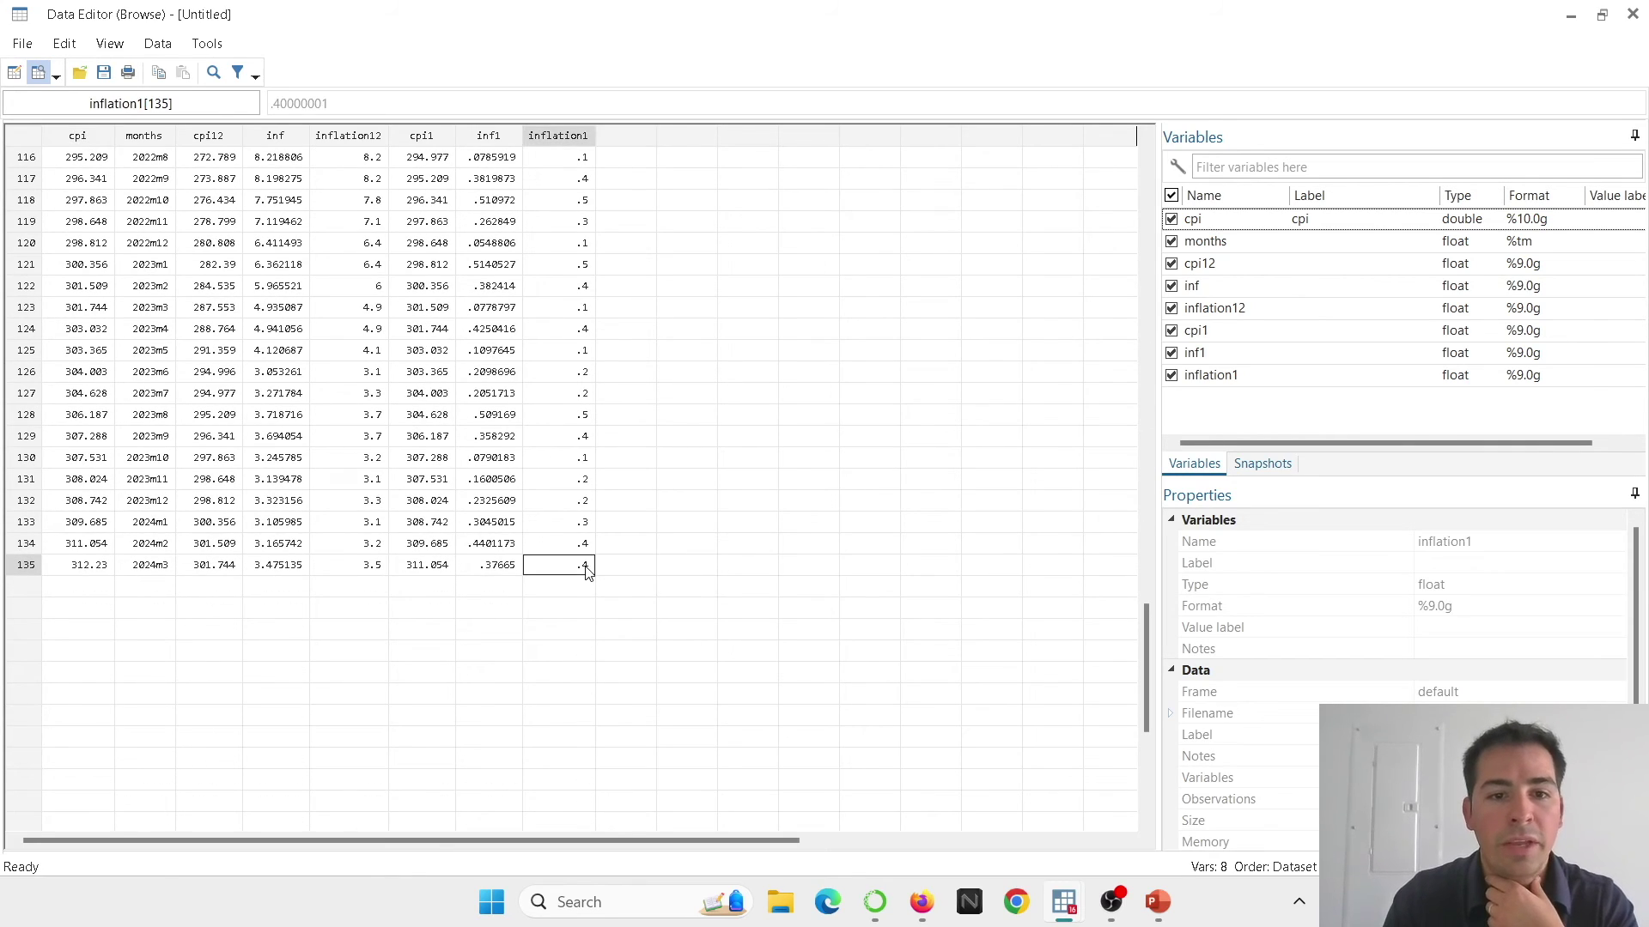
{"action": "key", "text": "Up"}
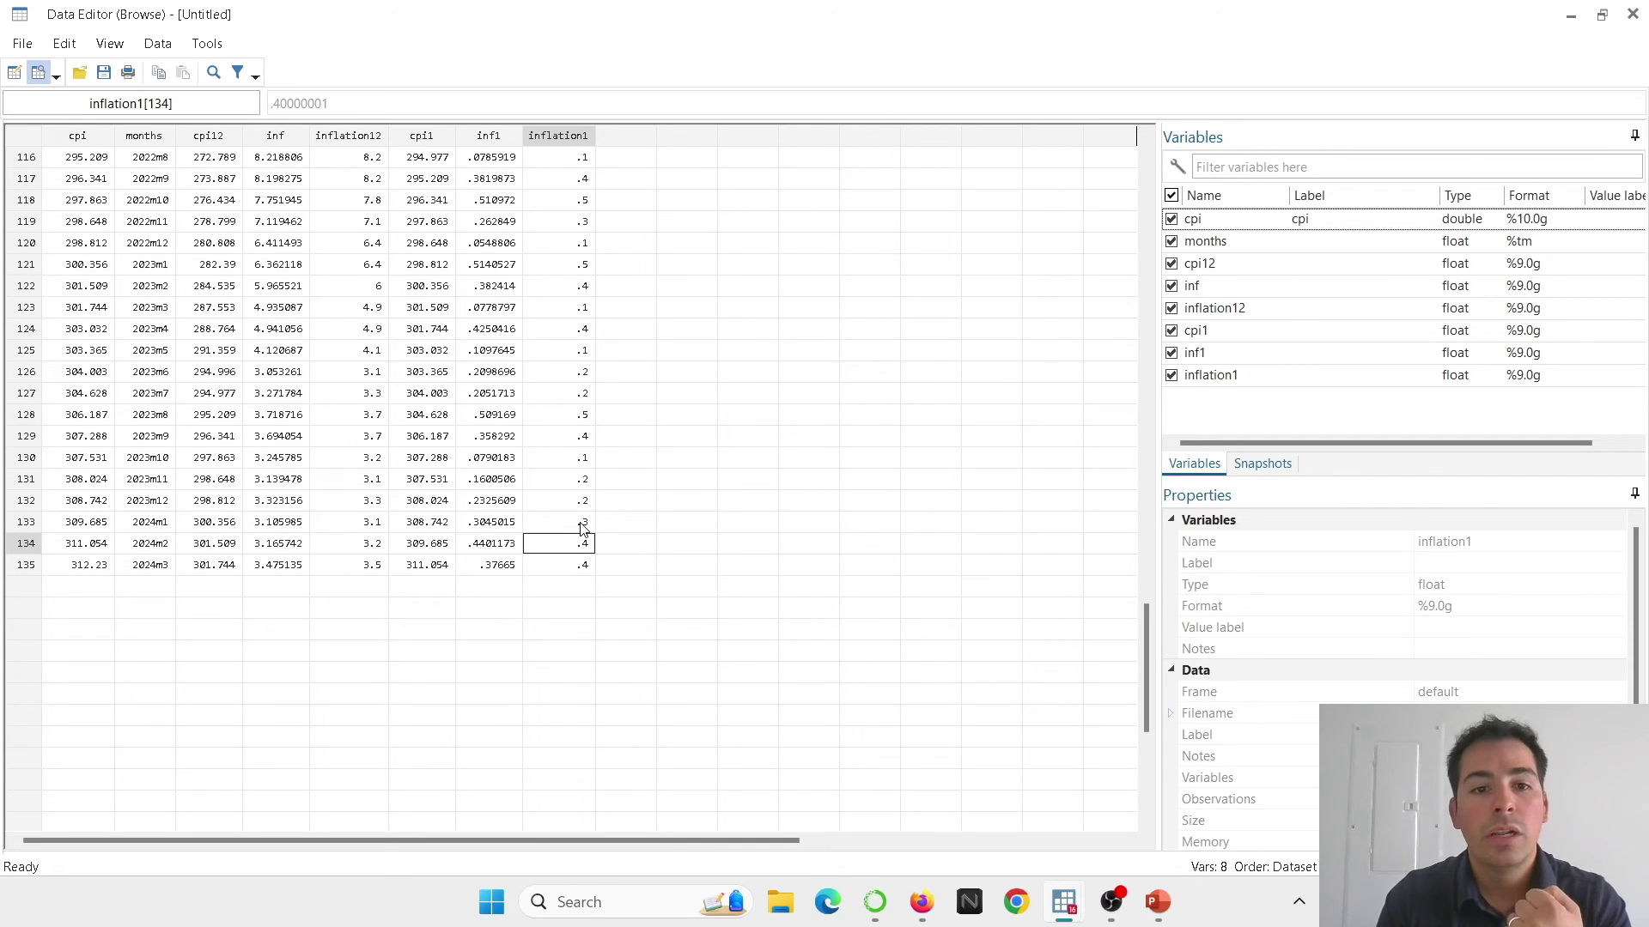
{"action": "left_click", "coordinate": [622, 521]}
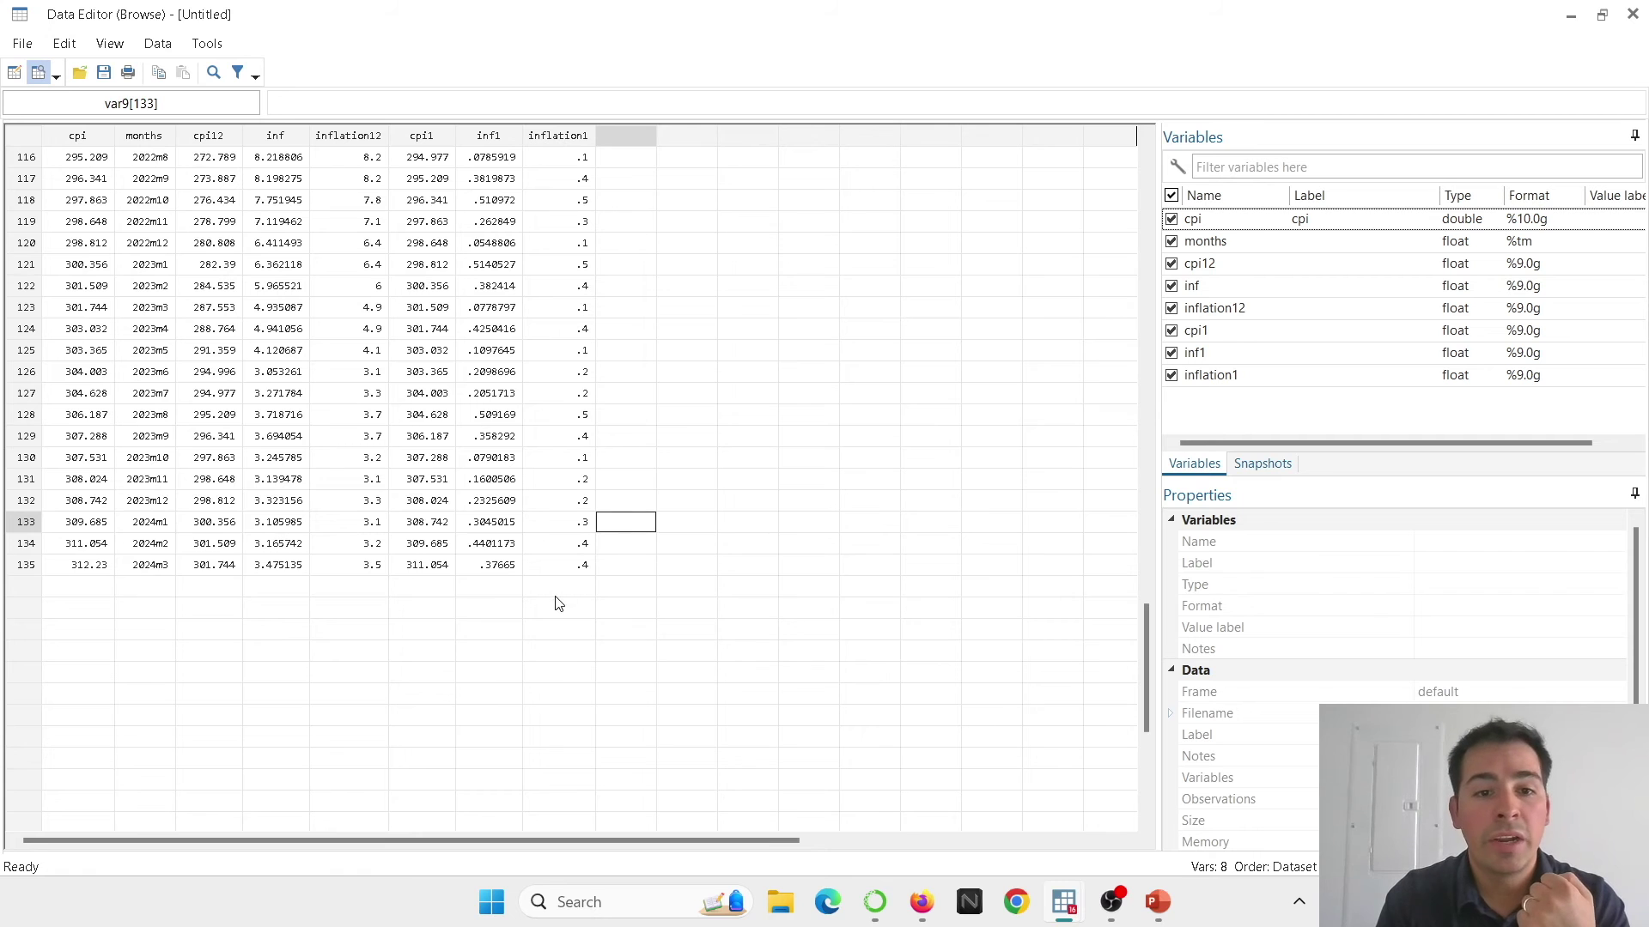
{"action": "left_click", "coordinate": [578, 573]}
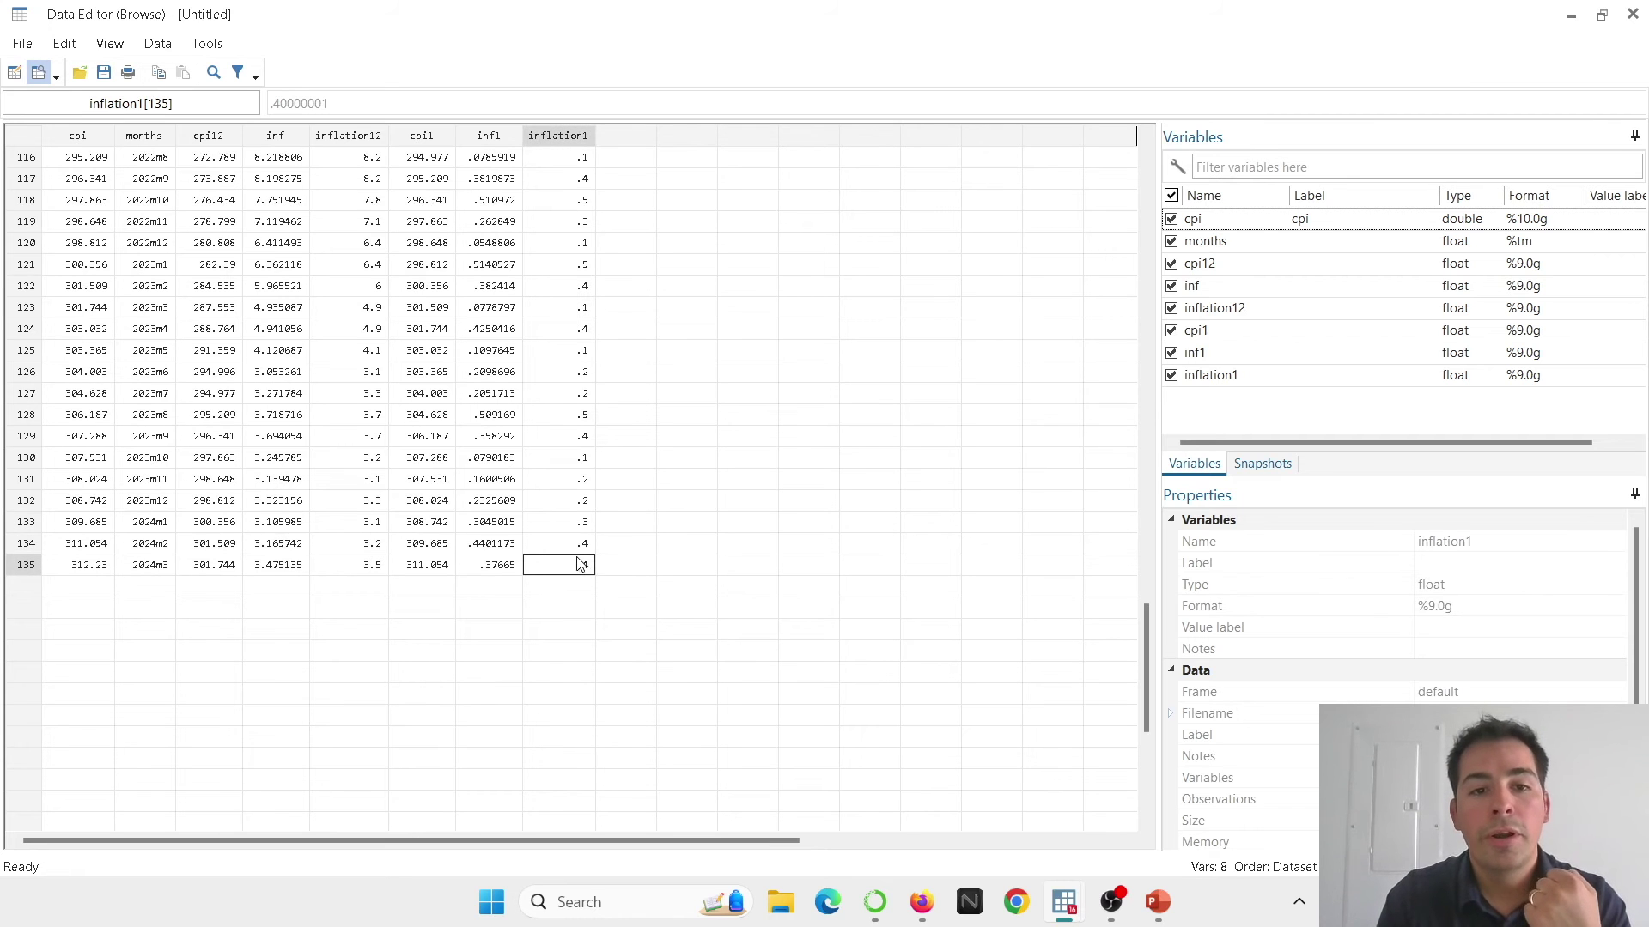
{"action": "left_click", "coordinate": [580, 552]}
{"action": "left_click", "coordinate": [578, 526]}
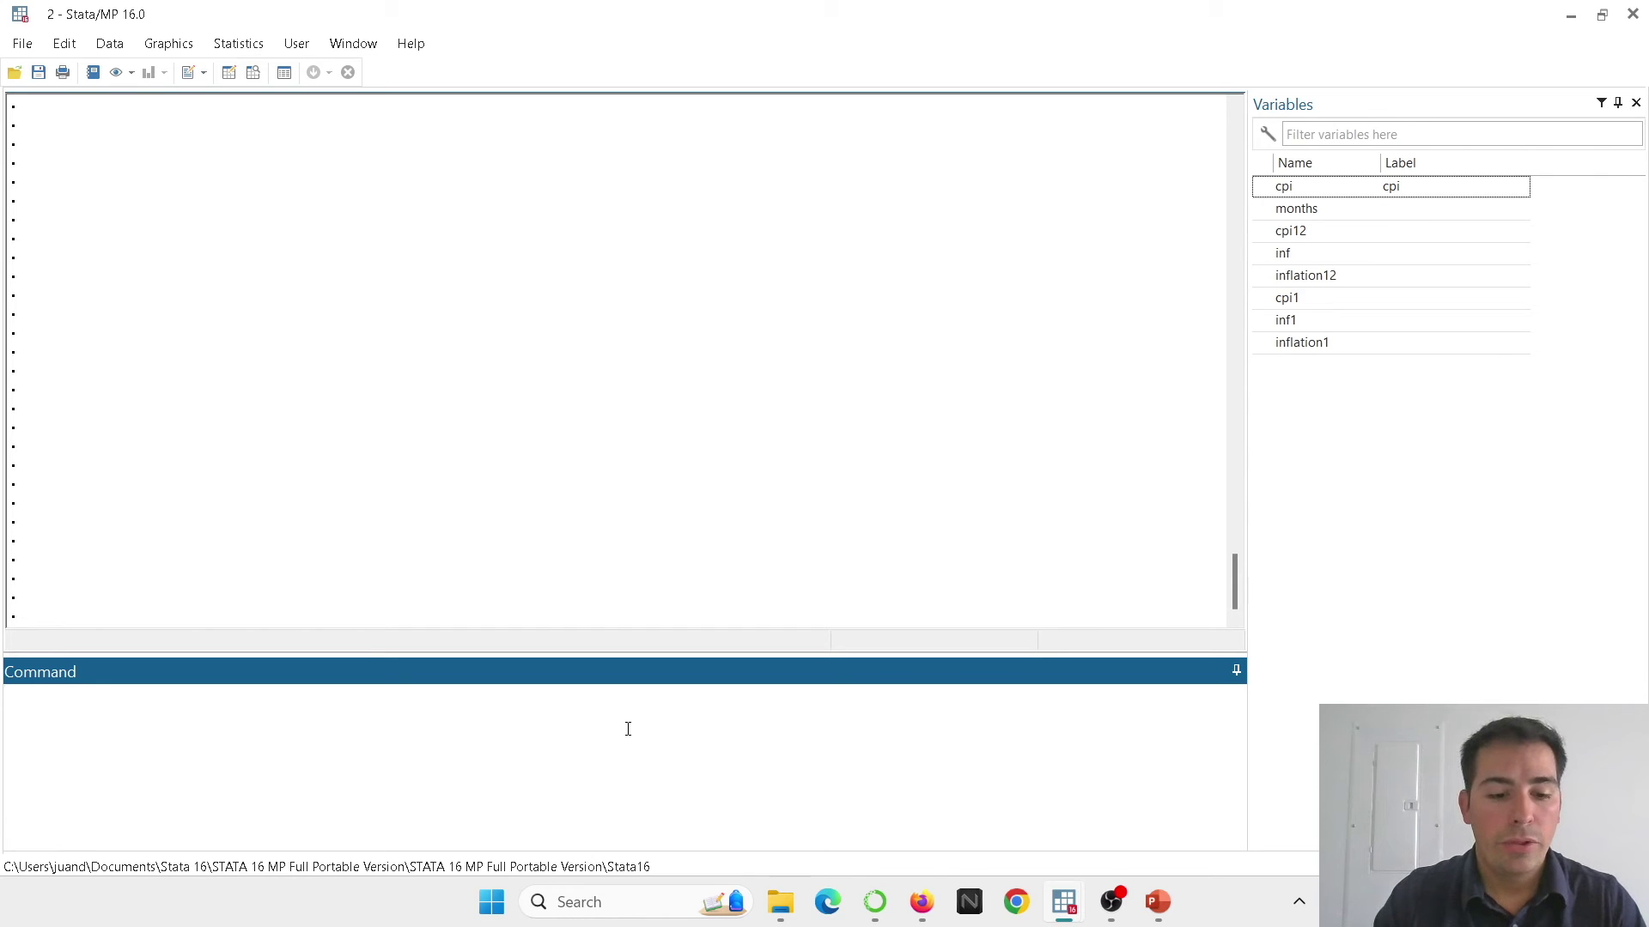
Recall the twoway line command plotting inflation1 and inflation12 and mark part of it
{"action": "type", "text": "twoway (line inflation1 months in 13/135) (line inflation12 months in 13/135), ytitle(Change (%)) yscale(range(-2 10)) ylabel(#7) xlabel(#11, format(%tmMonth_CCYY) labsize(small) angle(forty_five)) graphregion(color(white))  title(Annual and Monthly Inflation Rate Change) subtitle(2014 - 2024)"}
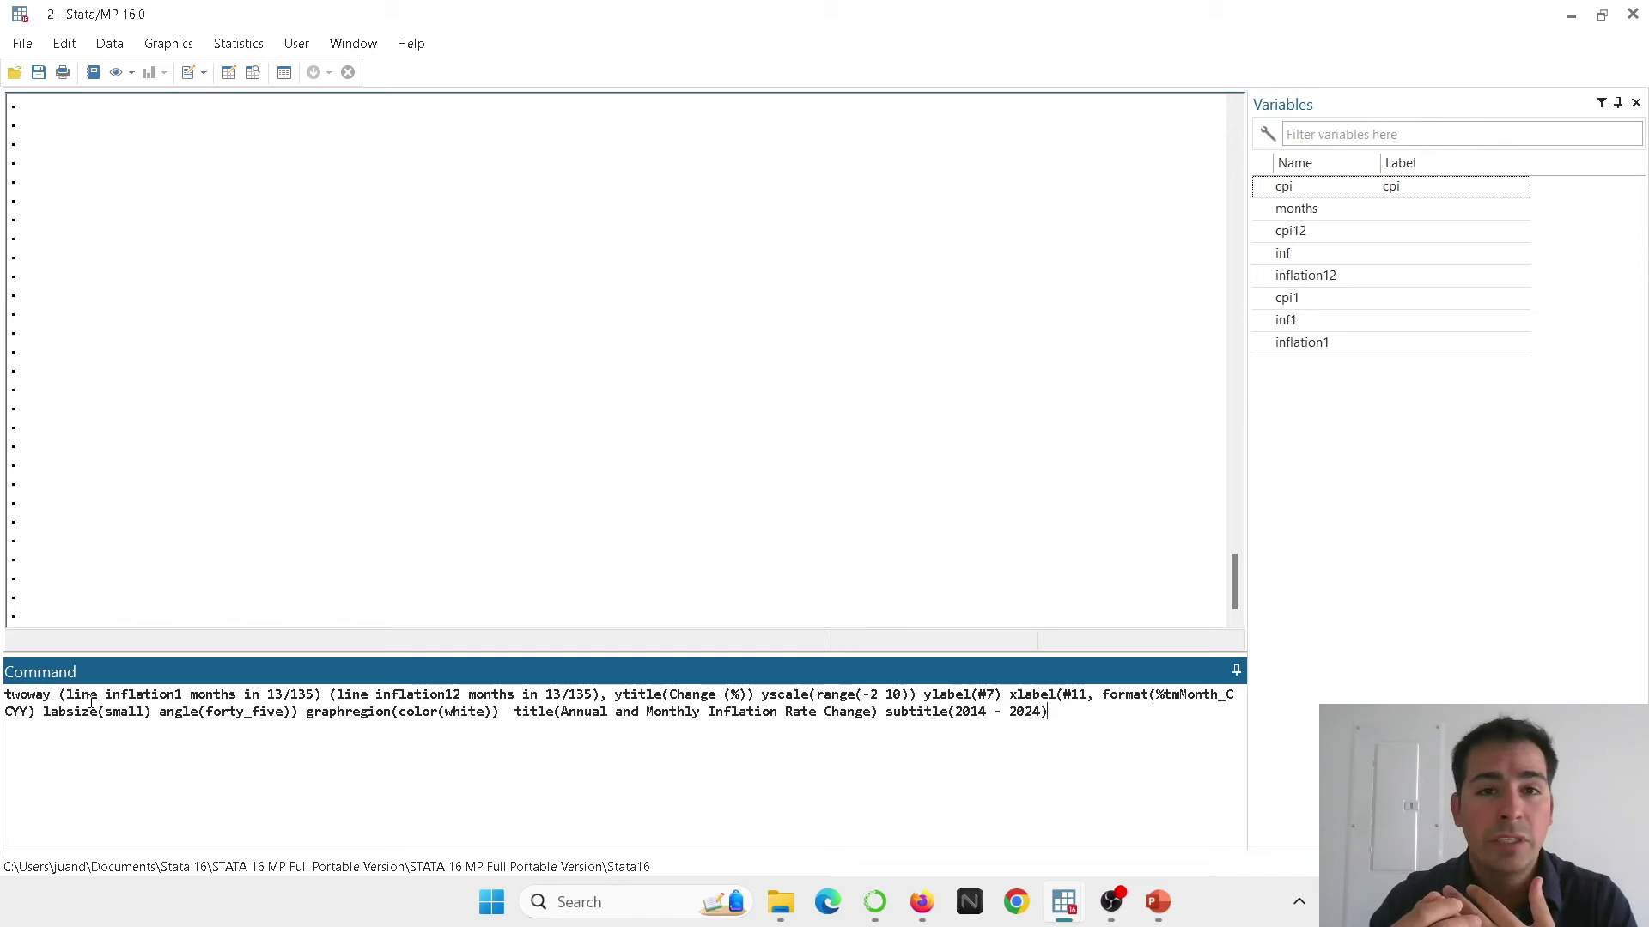
{"action": "left_click_drag", "start_coordinate": [92, 699], "coordinate": [121, 700]}
{"action": "left_click", "coordinate": [152, 700]}
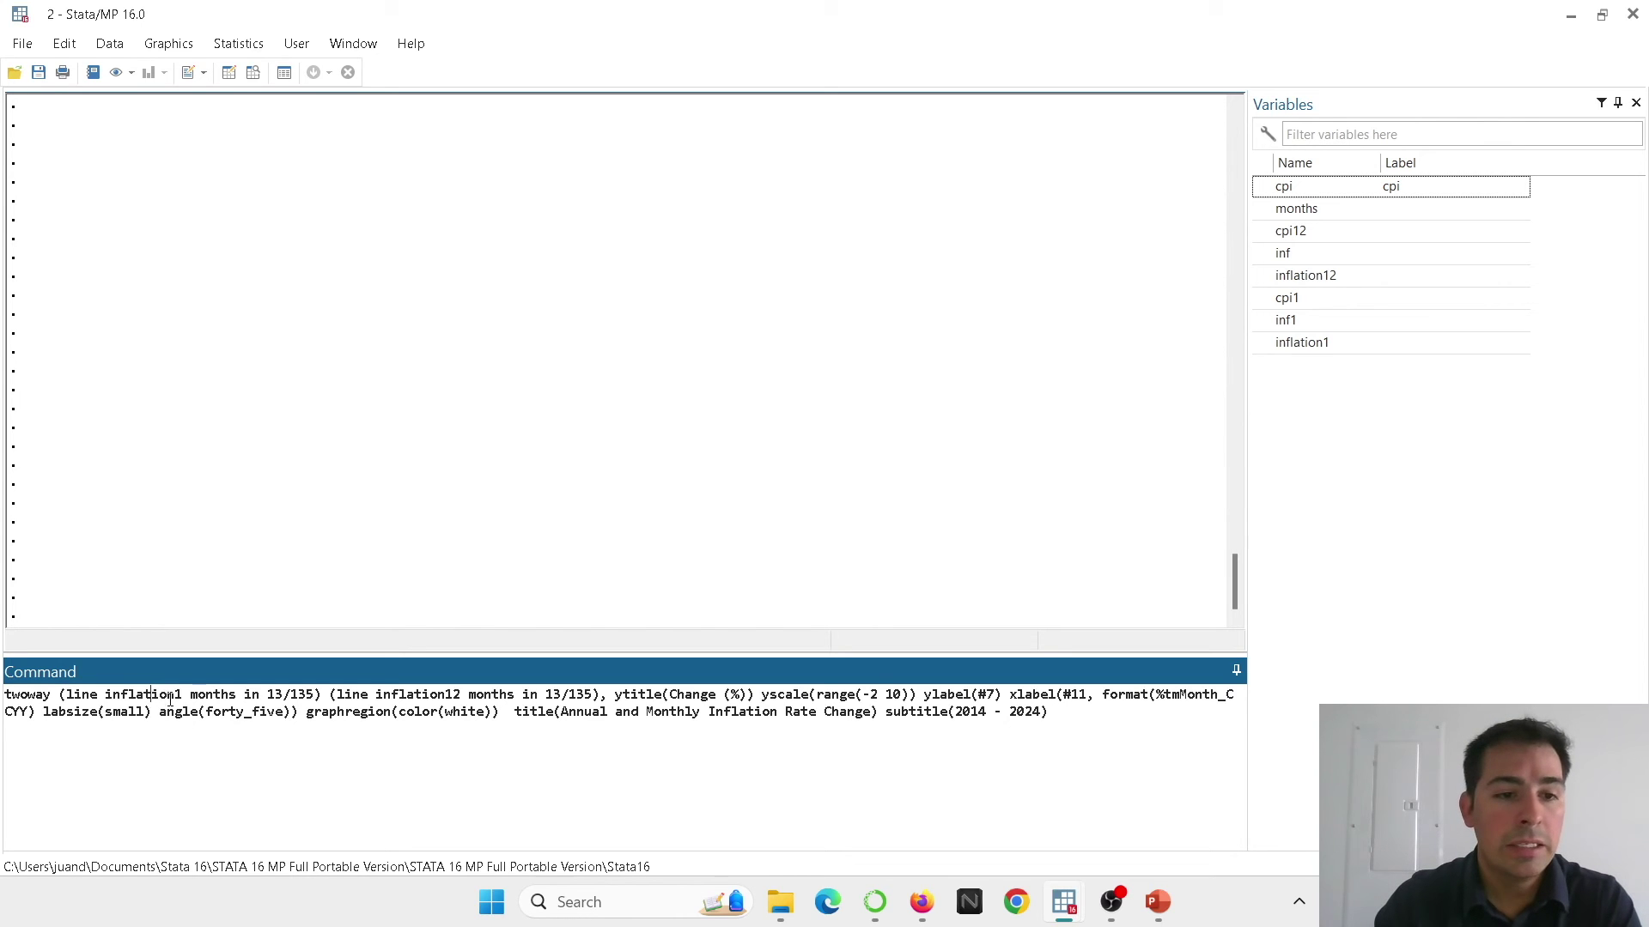
{"action": "left_click", "coordinate": [232, 698]}
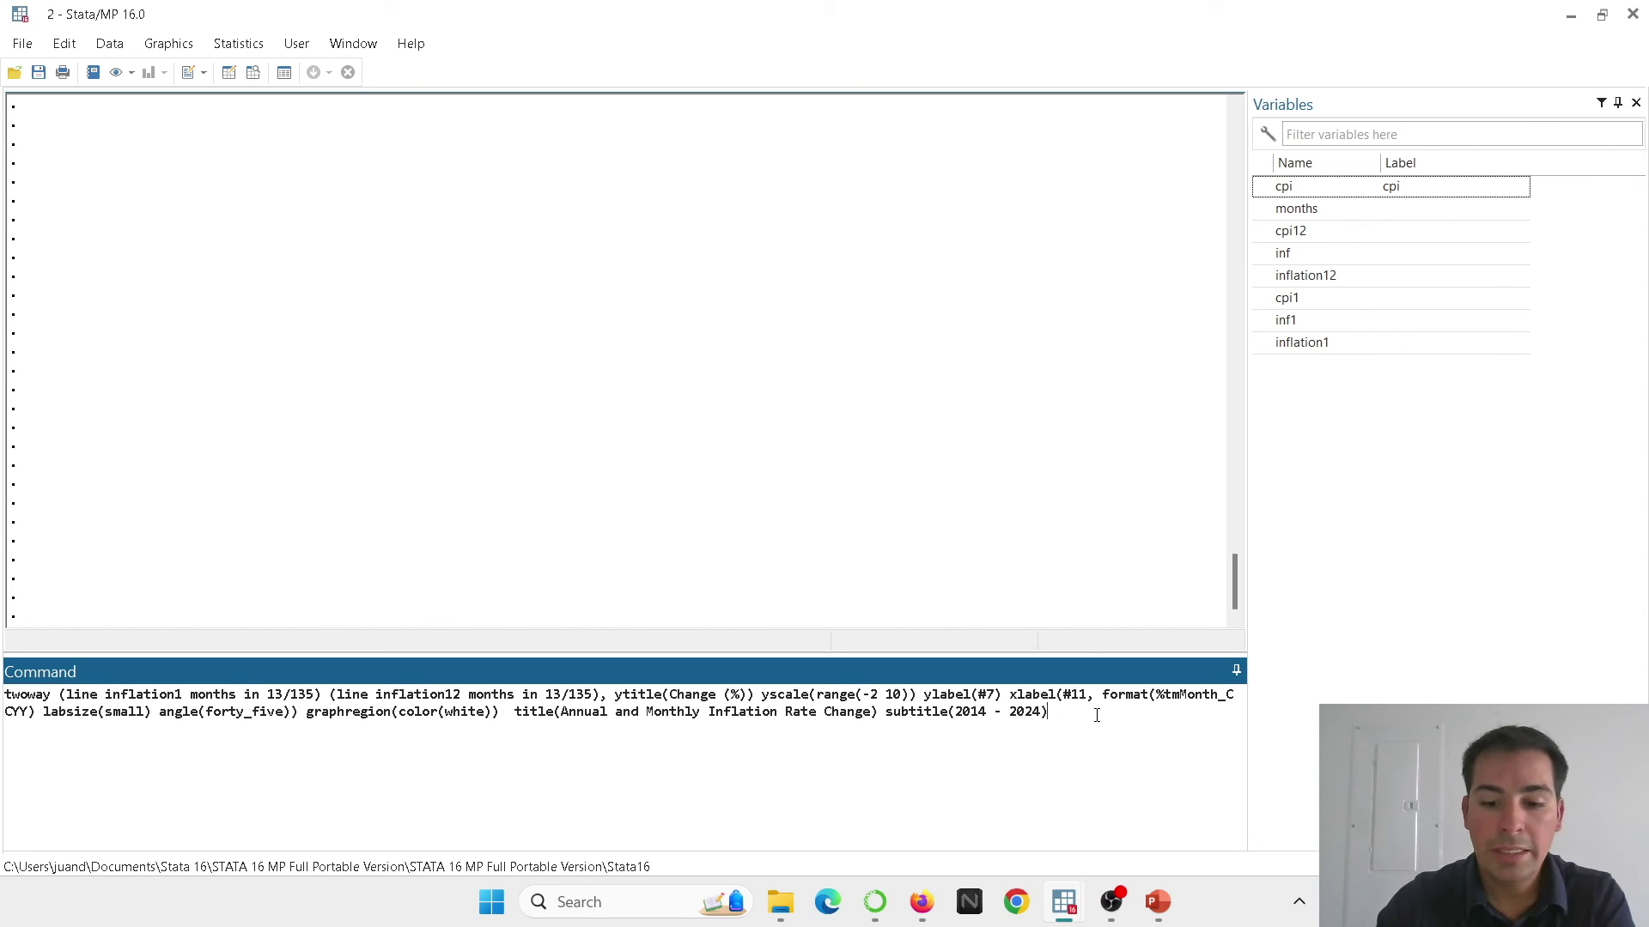
Run the twoway command to draw the 'Annual and Monthly Inflation Rate Change' graph
{"action": "key", "text": "Return"}
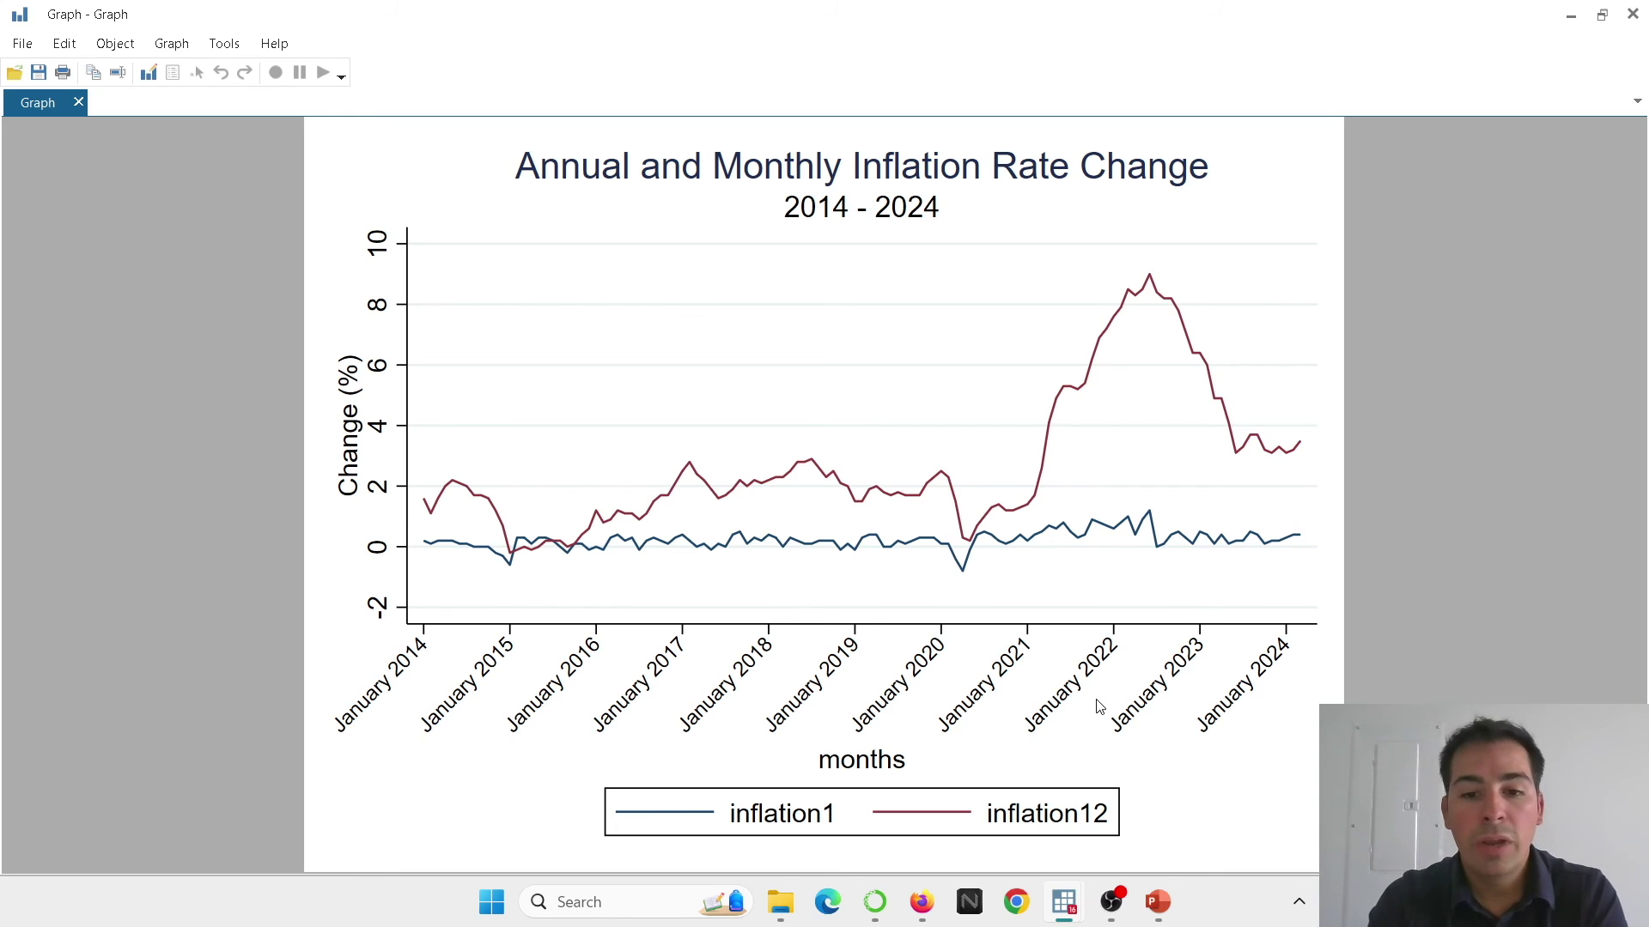
Bring up the usinflationcalculator.com monthly and annual inflation chart in Firefox
{"action": "left_click", "coordinate": [922, 910]}
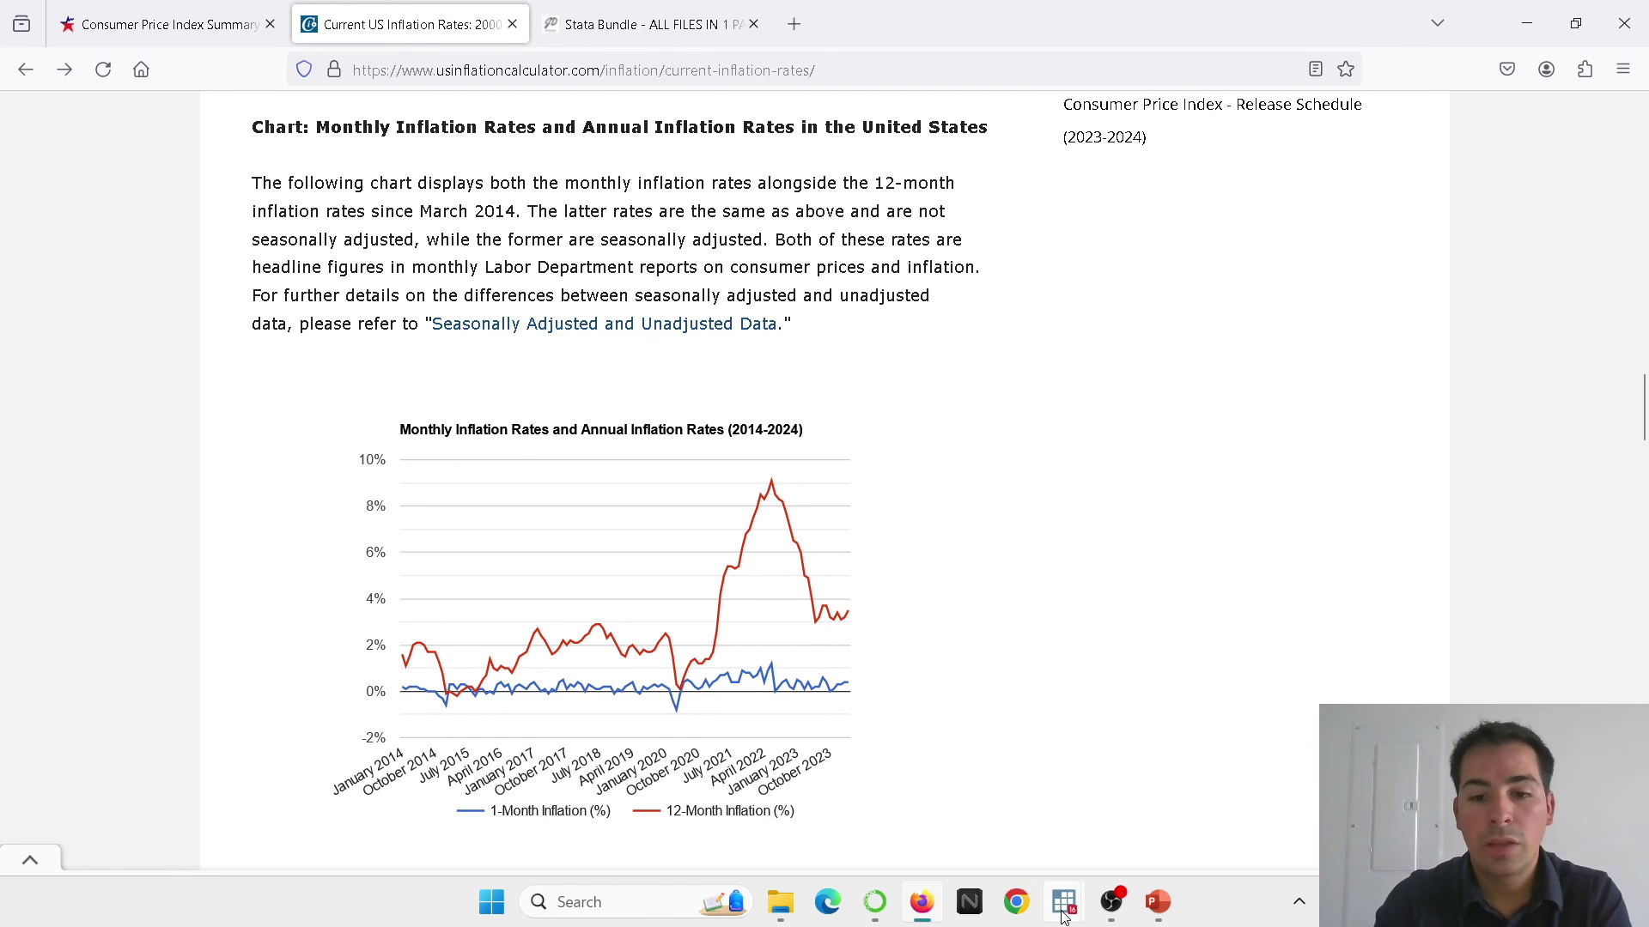
Use label variable to give inflation12 '12 Month Inflation (%)' and inflation1 '1 Month Inflation (%)'
{"action": "mouse_move", "coordinate": [1063, 917]}
{"action": "left_click", "coordinate": [997, 794]}
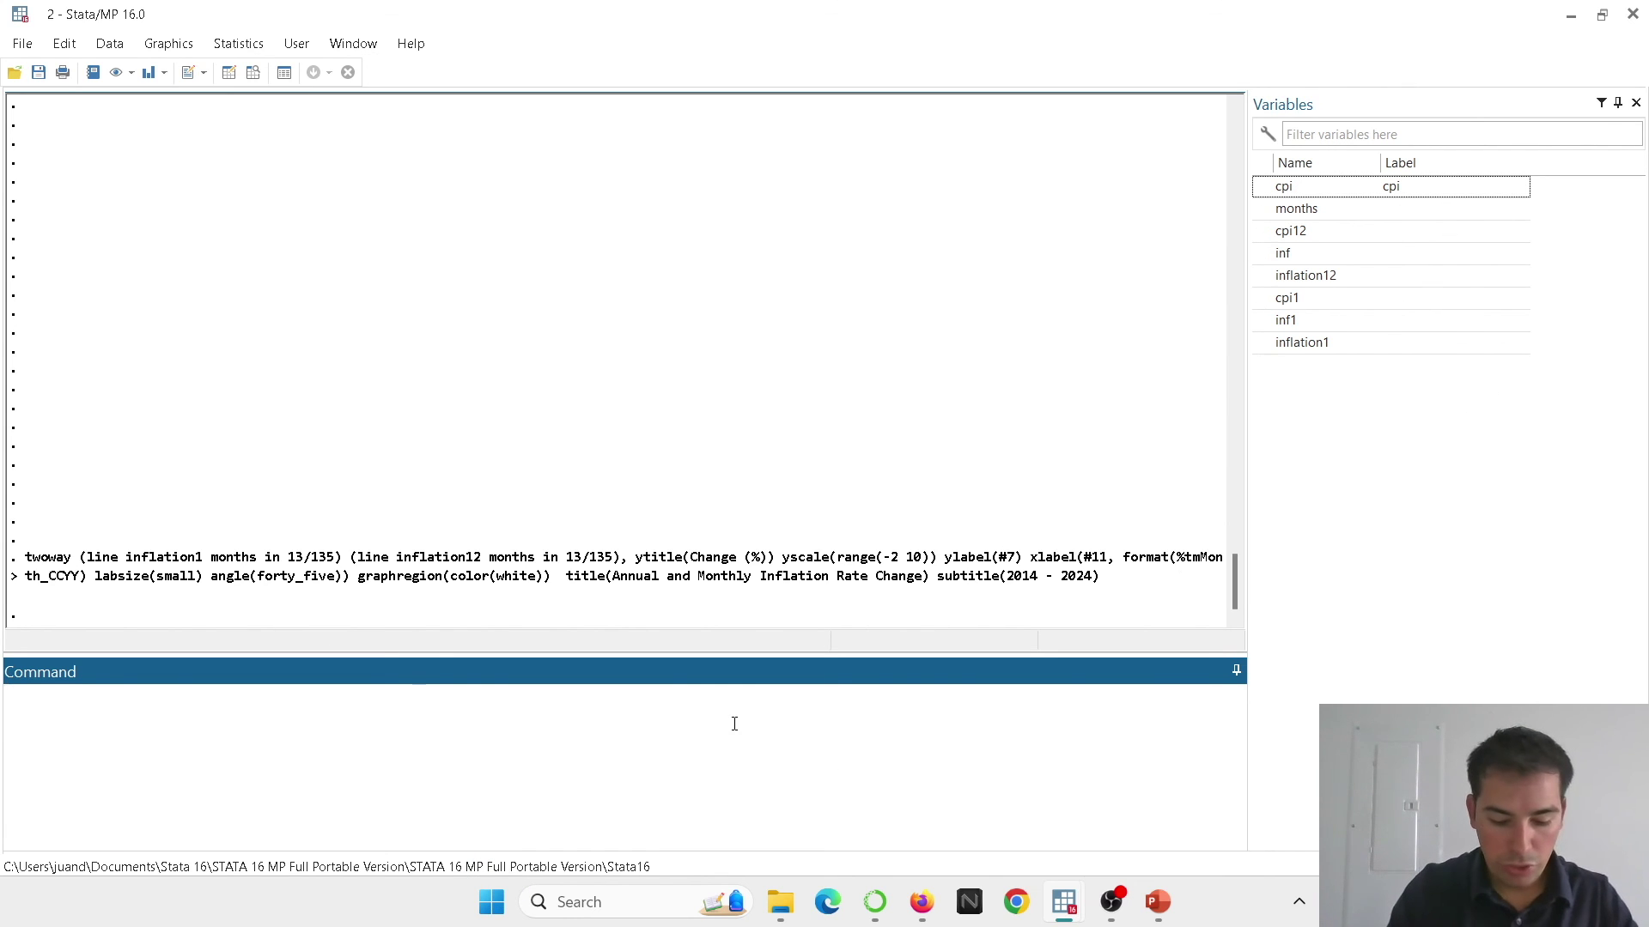
{"action": "type", "text": "twow"}
{"action": "key", "text": "BackSpace"}
{"action": "key", "text": "BackSpace"}
{"action": "key", "text": "BackSpace"}
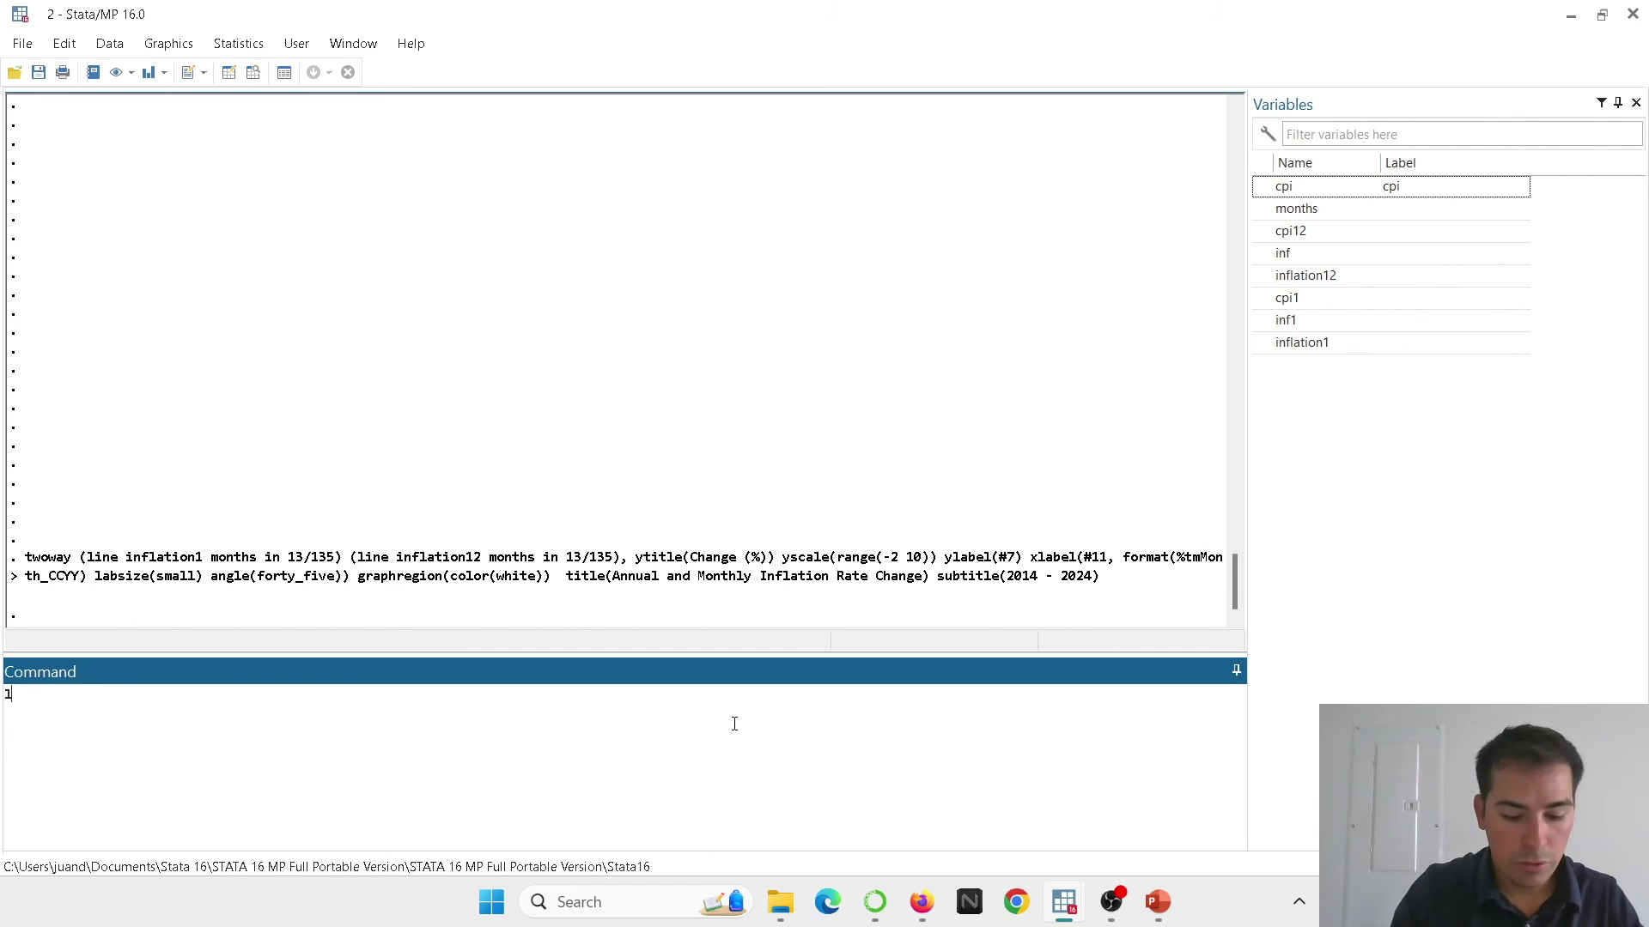
{"action": "type", "text": "abel variab"}
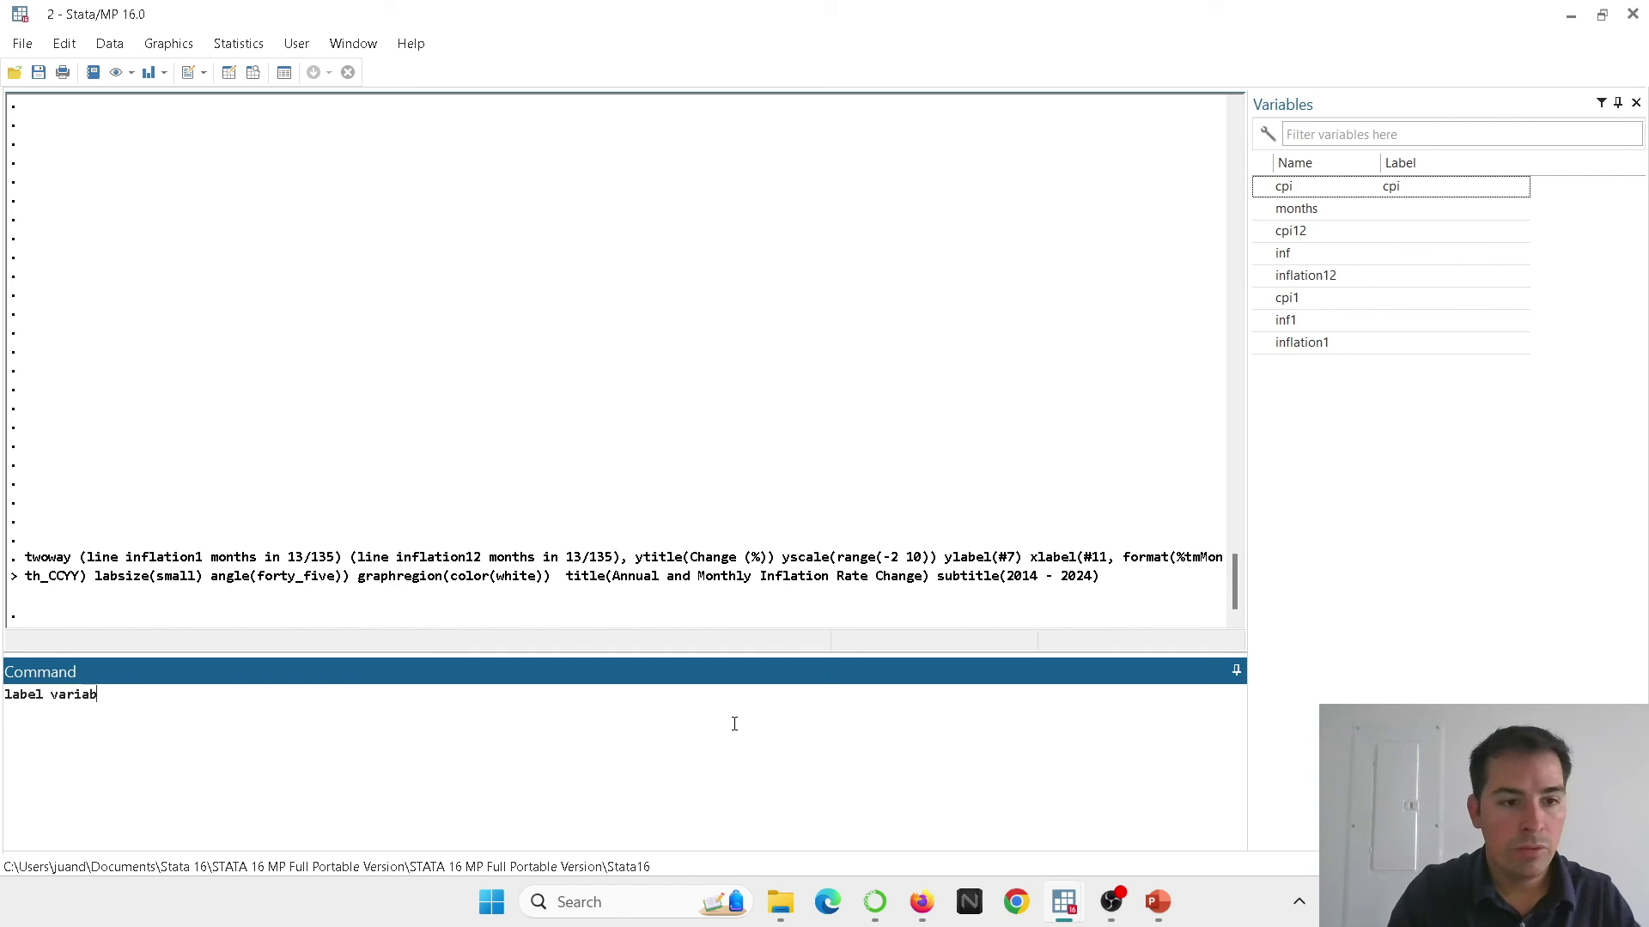
{"action": "type", "text": "le "}
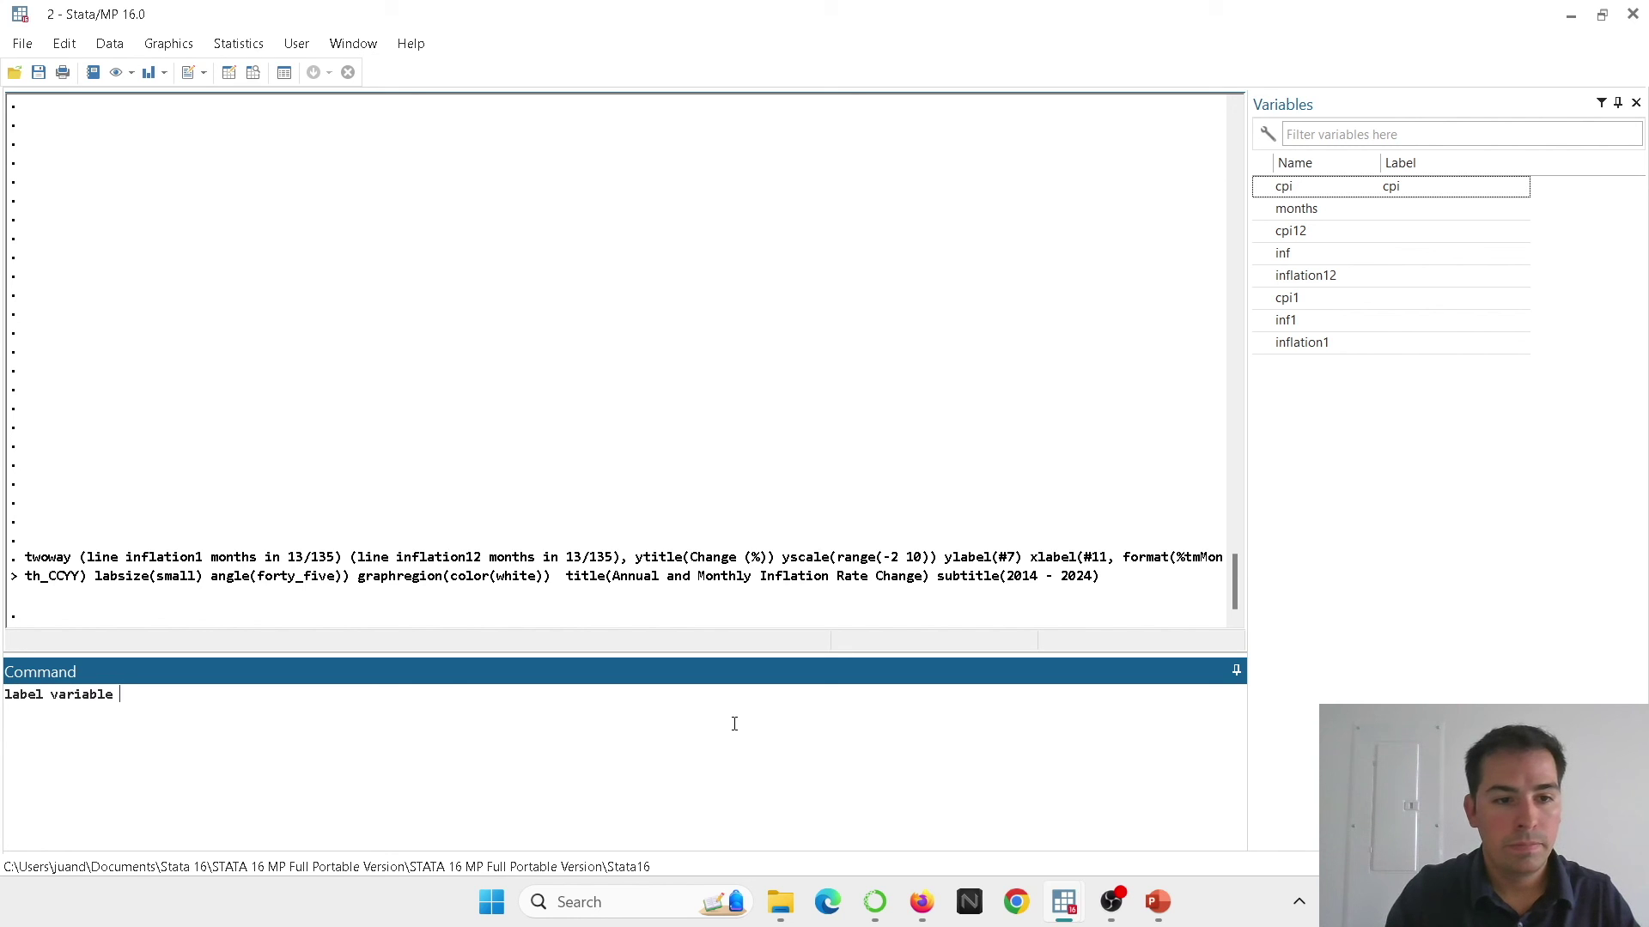
{"action": "type", "text": "inflation1"}
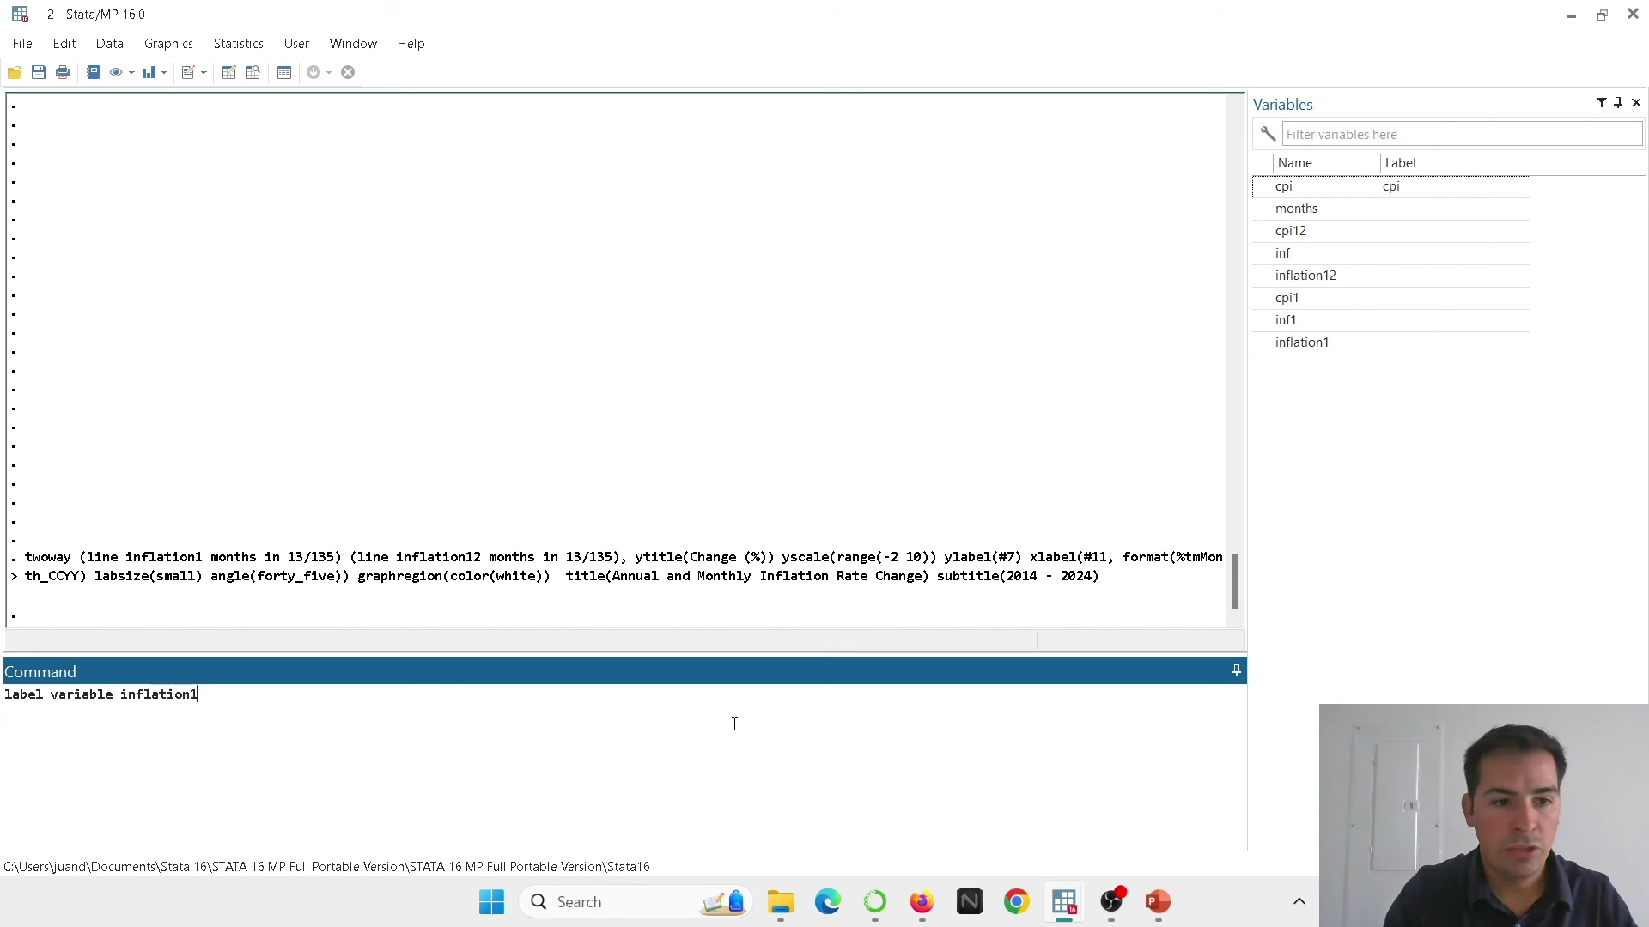
{"action": "type", "text": "2 \""}
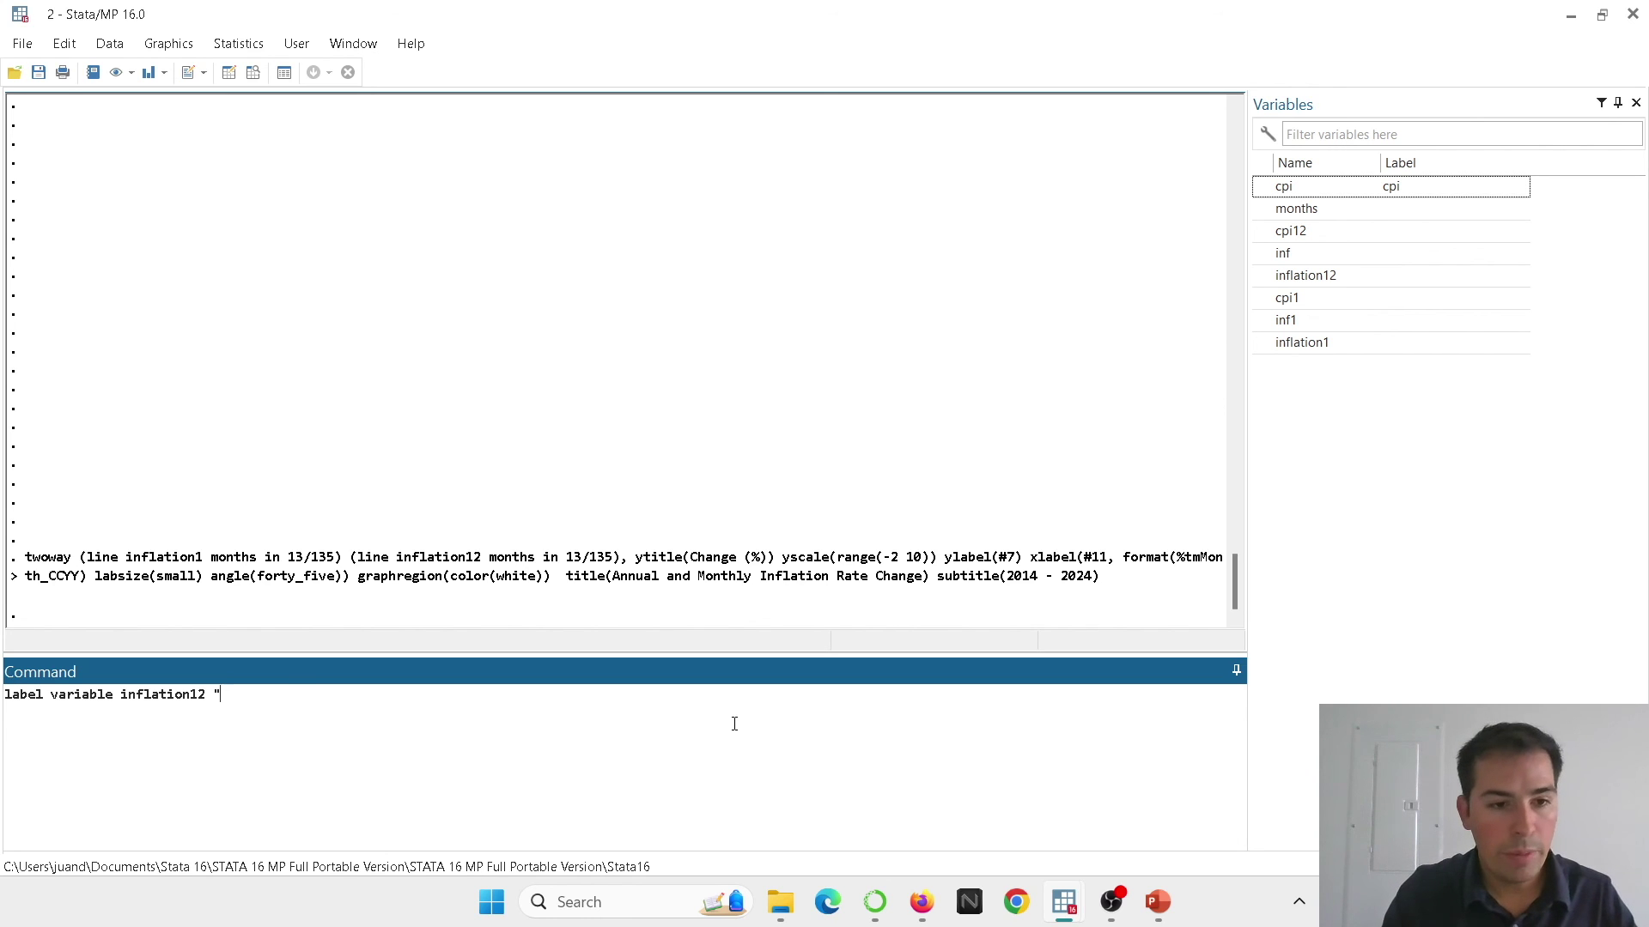
{"action": "type", "text": "12 M"}
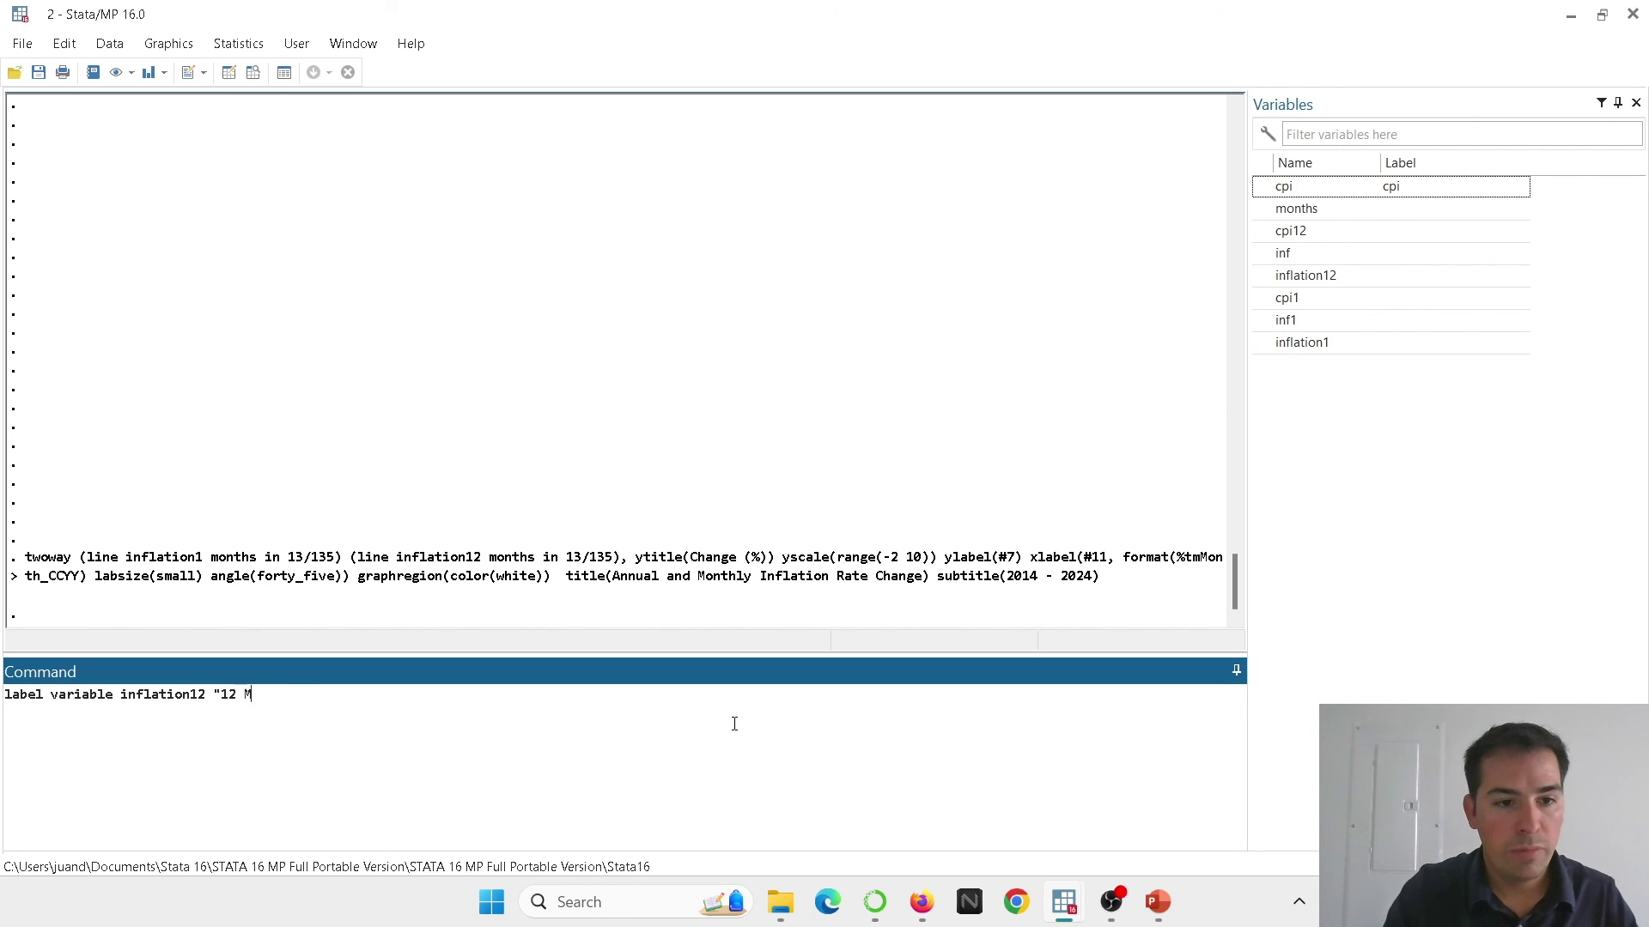
{"action": "type", "text": "onth Inflation"}
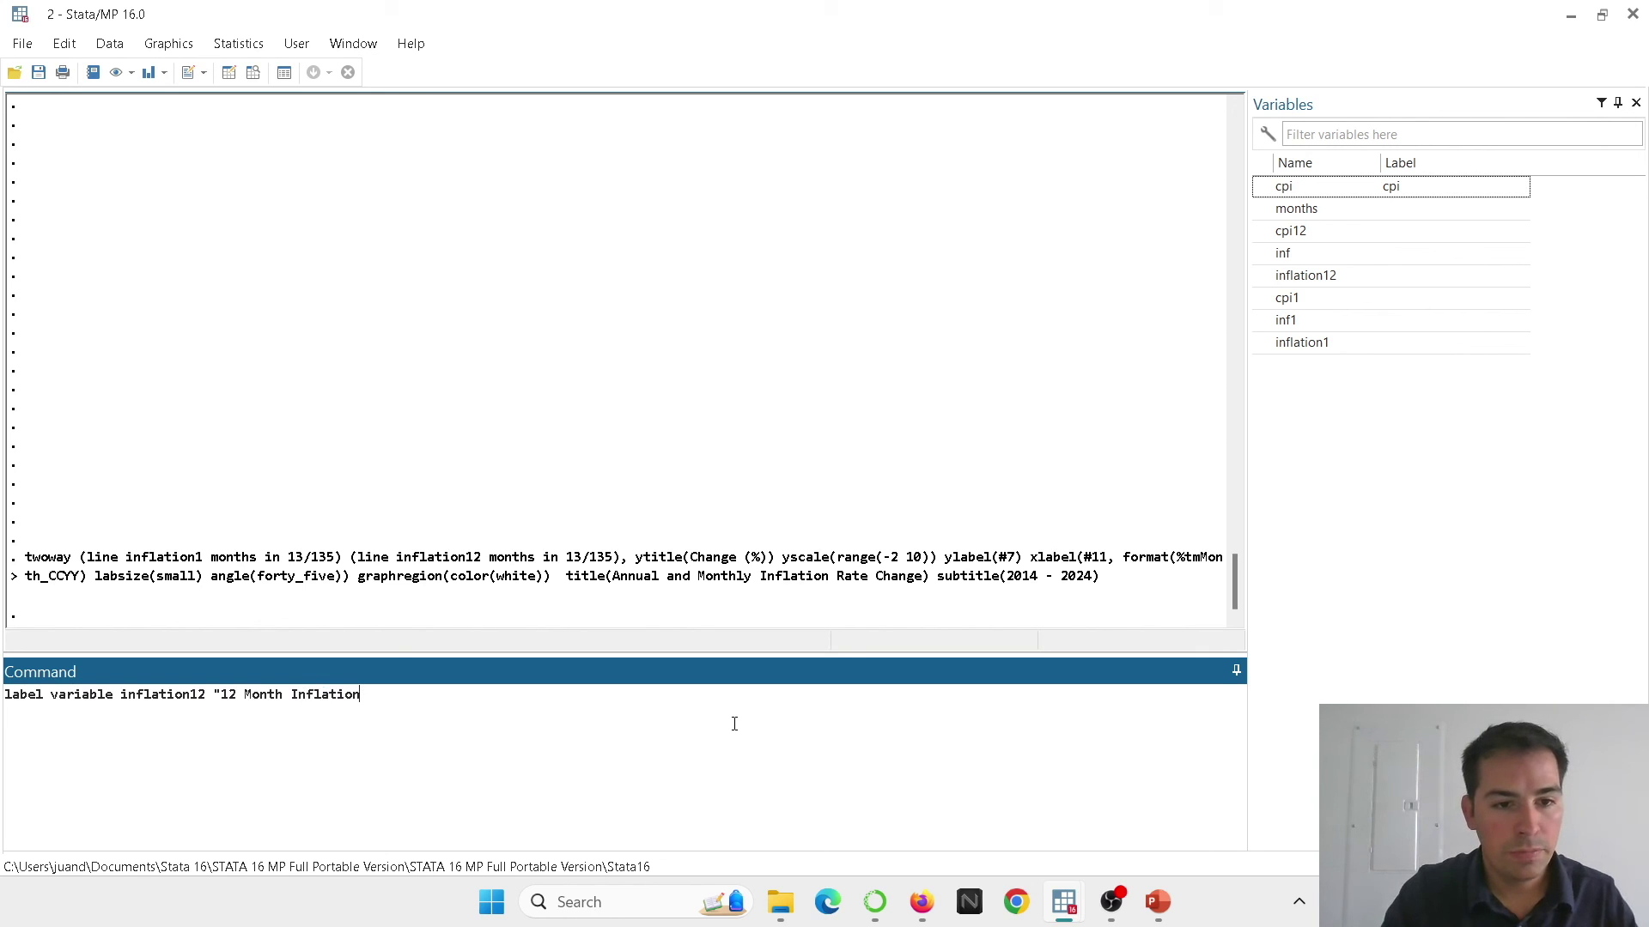
{"action": "type", "text": " (%)"}
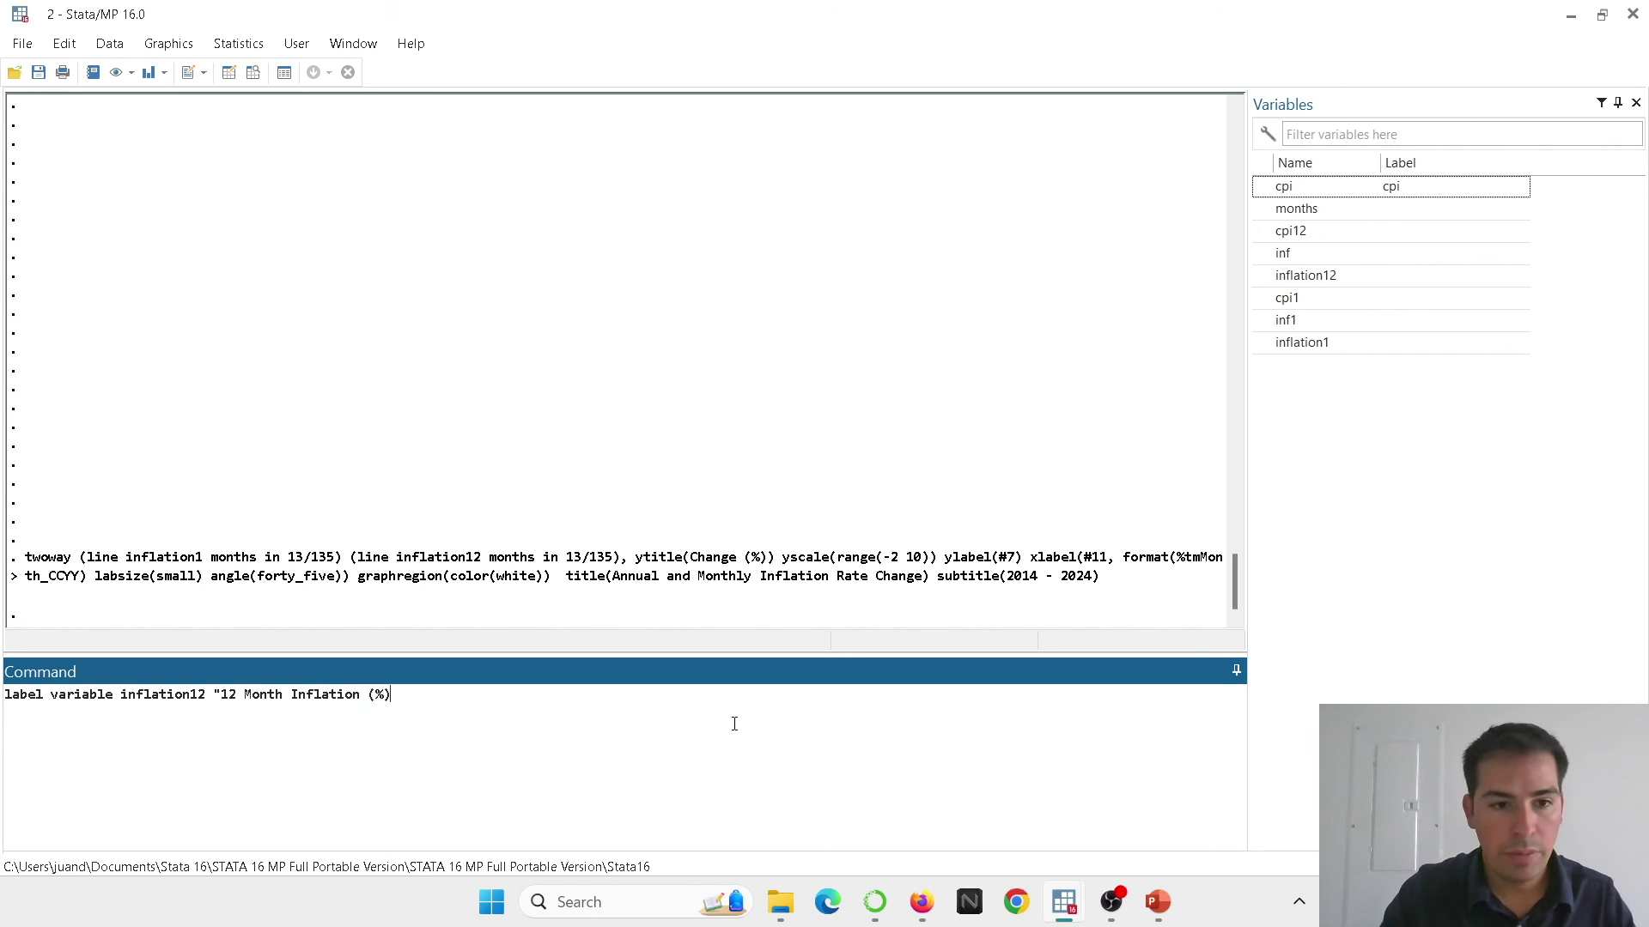
{"action": "type", "text": "\""}
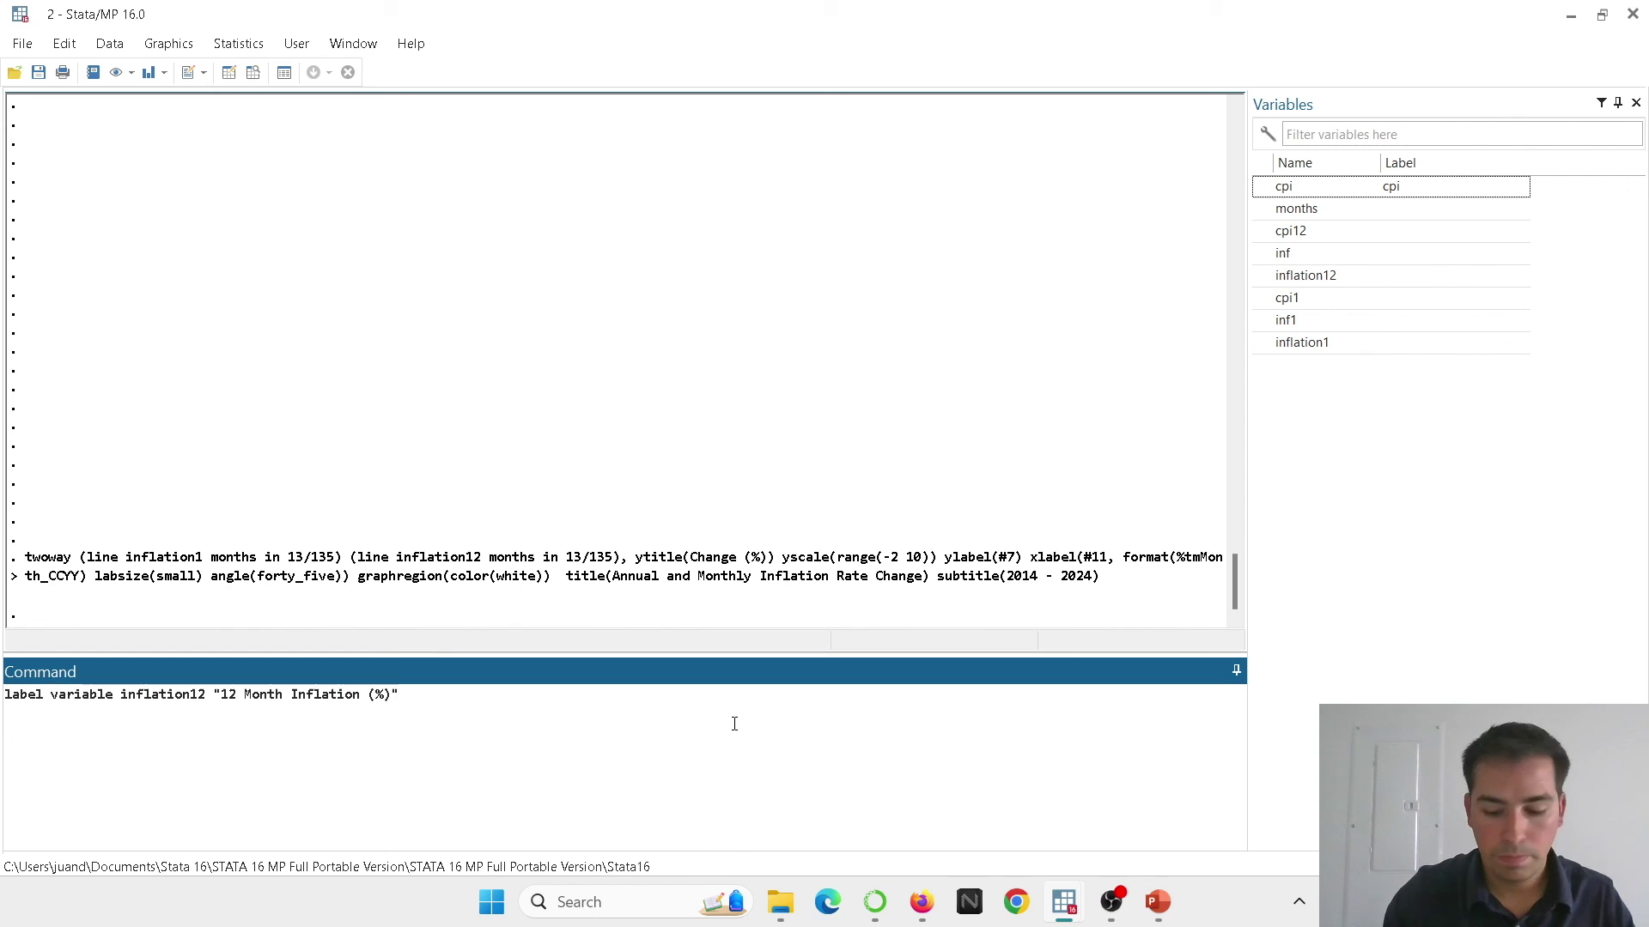
{"action": "key", "text": "Return"}
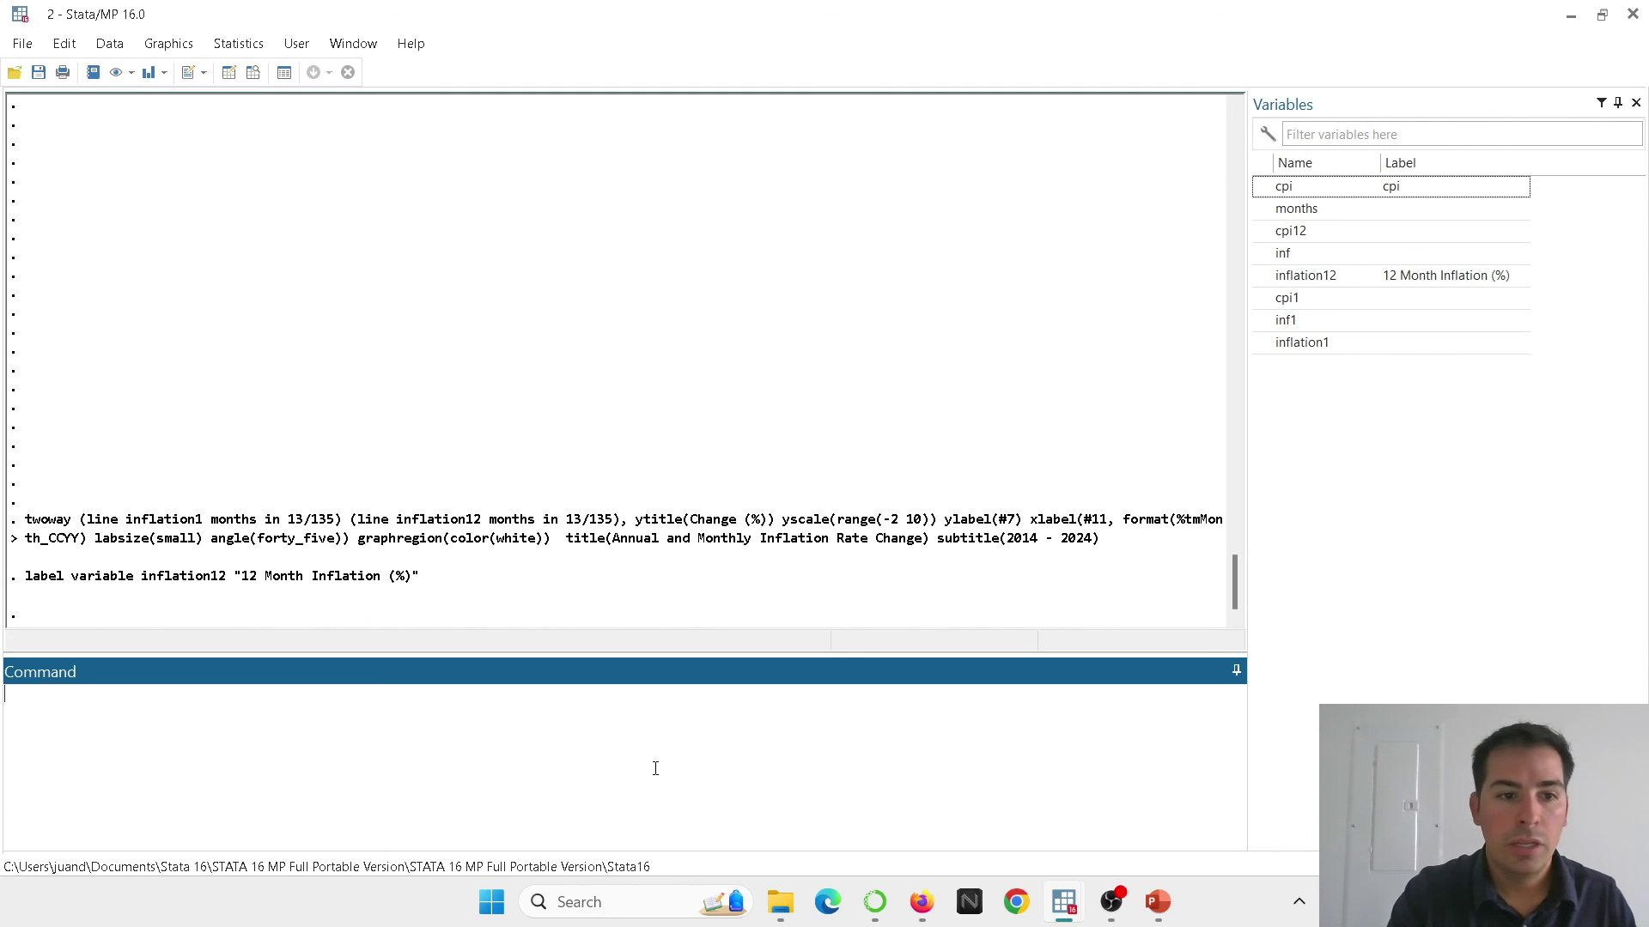
{"action": "type", "text": "label "}
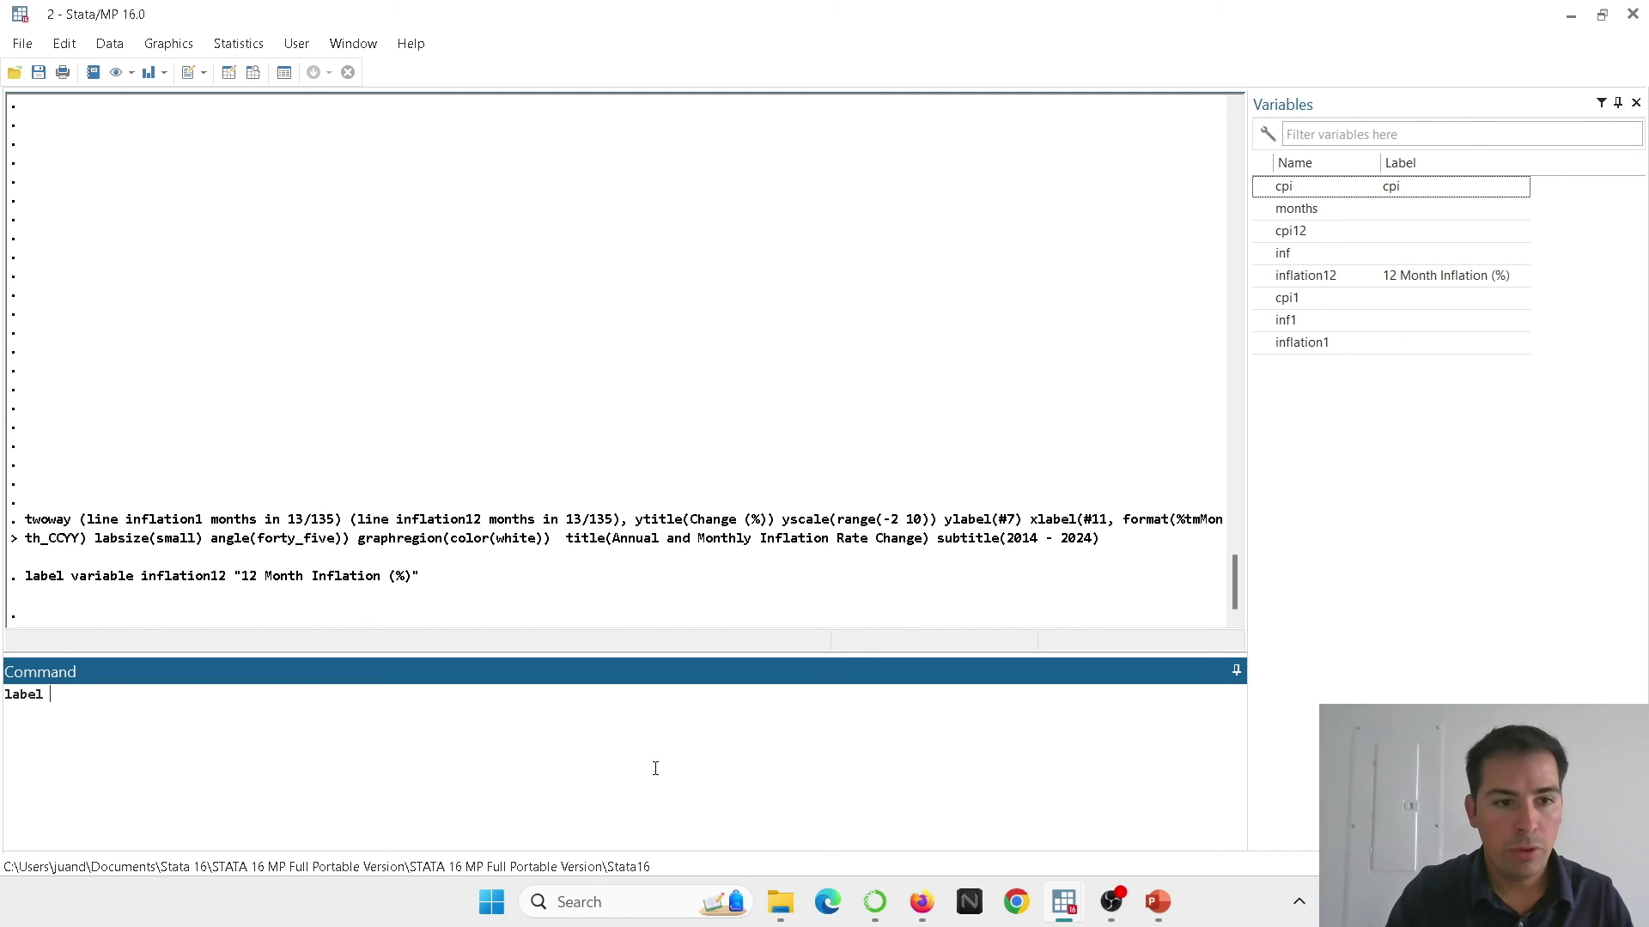
{"action": "type", "text": "variable inflatio"}
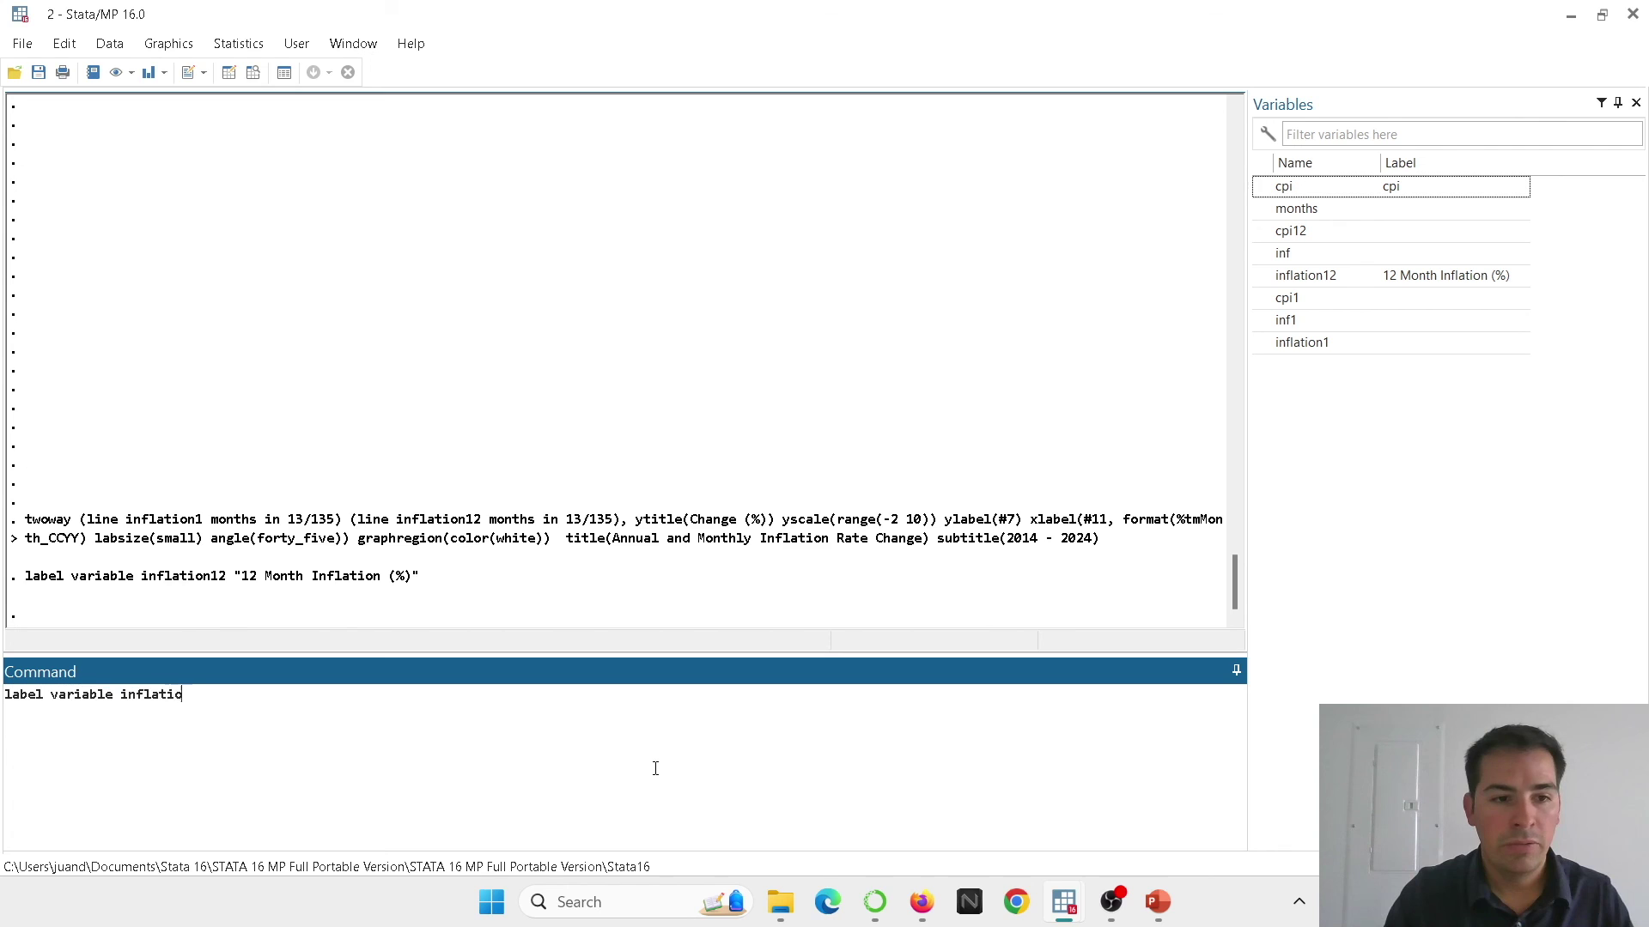
{"action": "type", "text": "n1 \"1"}
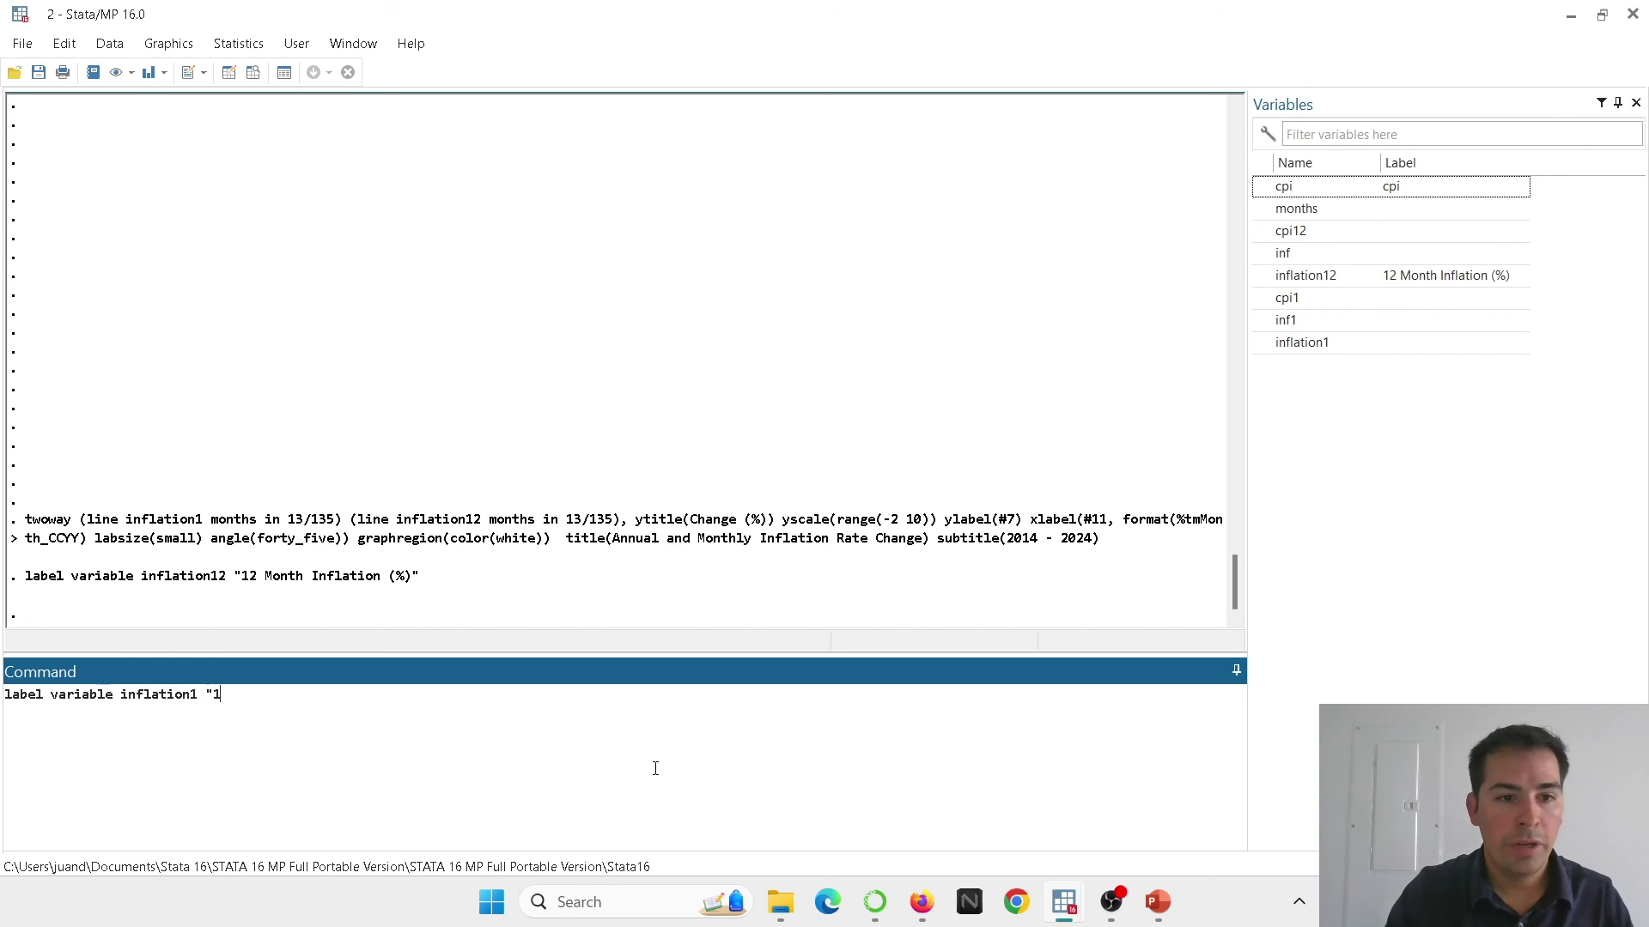
{"action": "type", "text": " Month "}
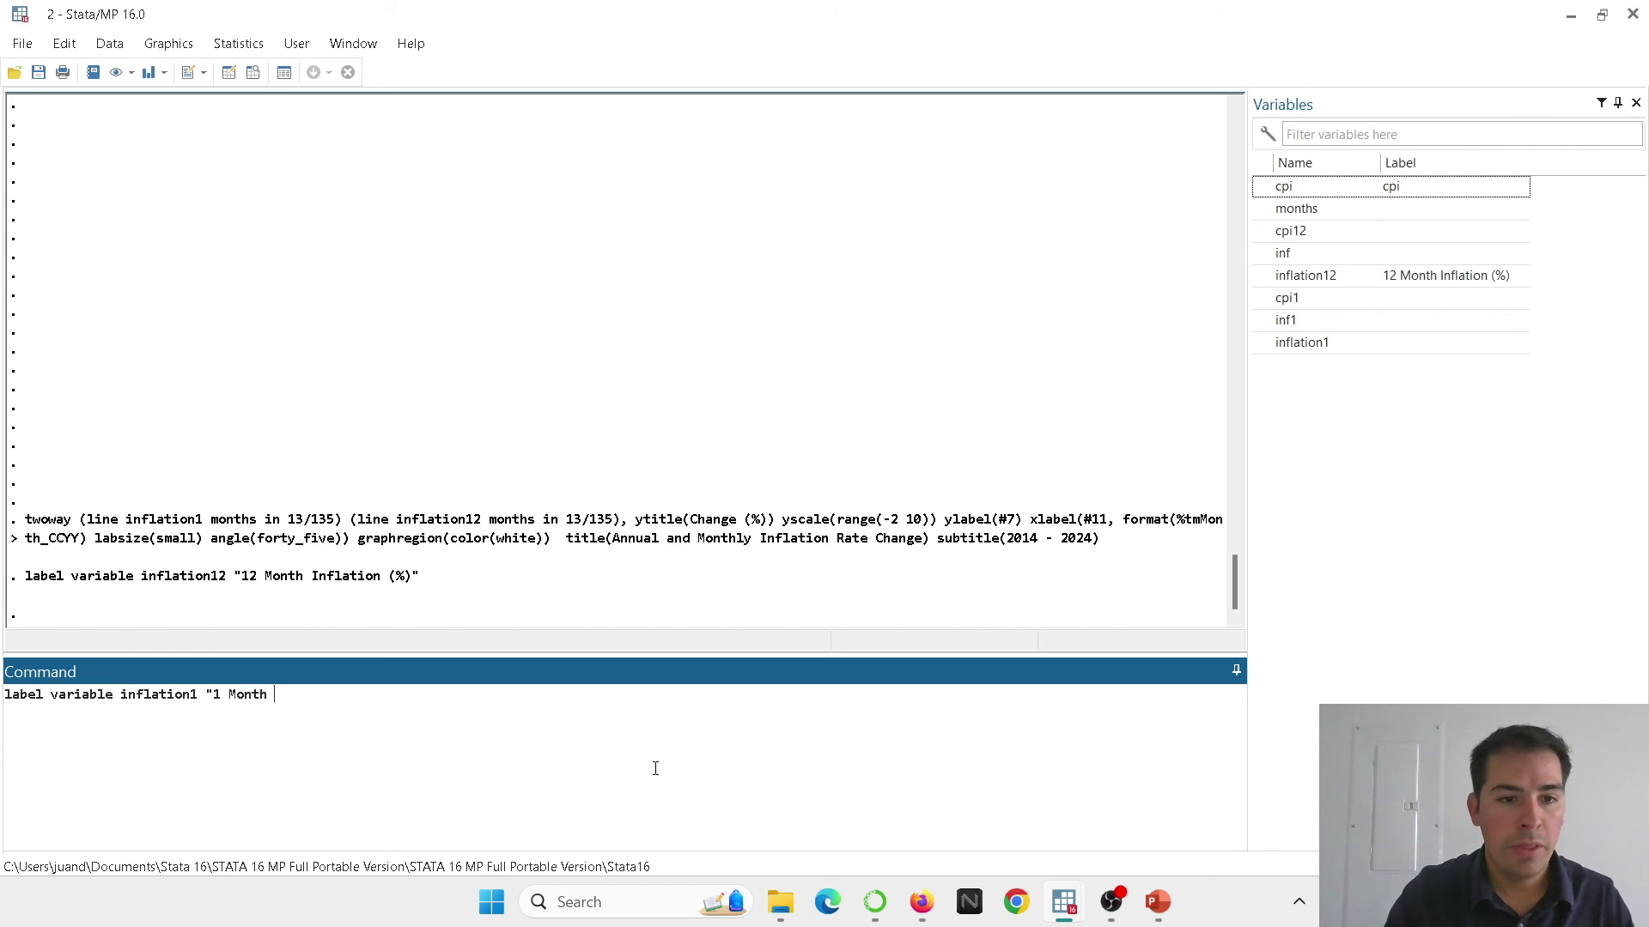
{"action": "type", "text": "Inflation ("}
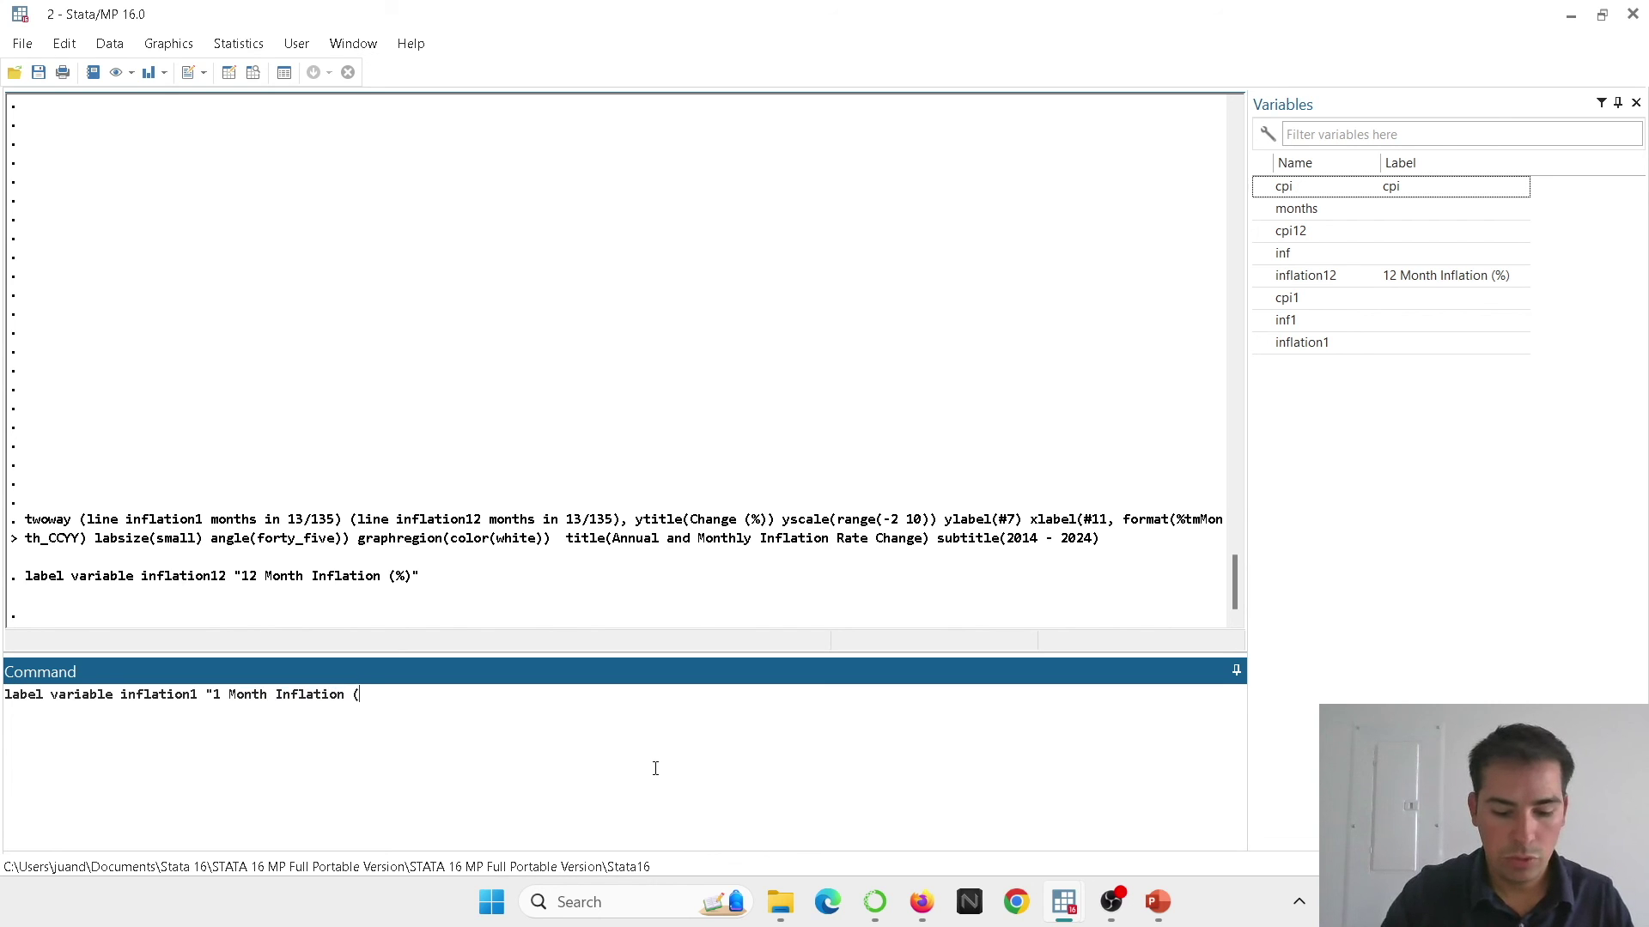
{"action": "type", "text": "%)"}
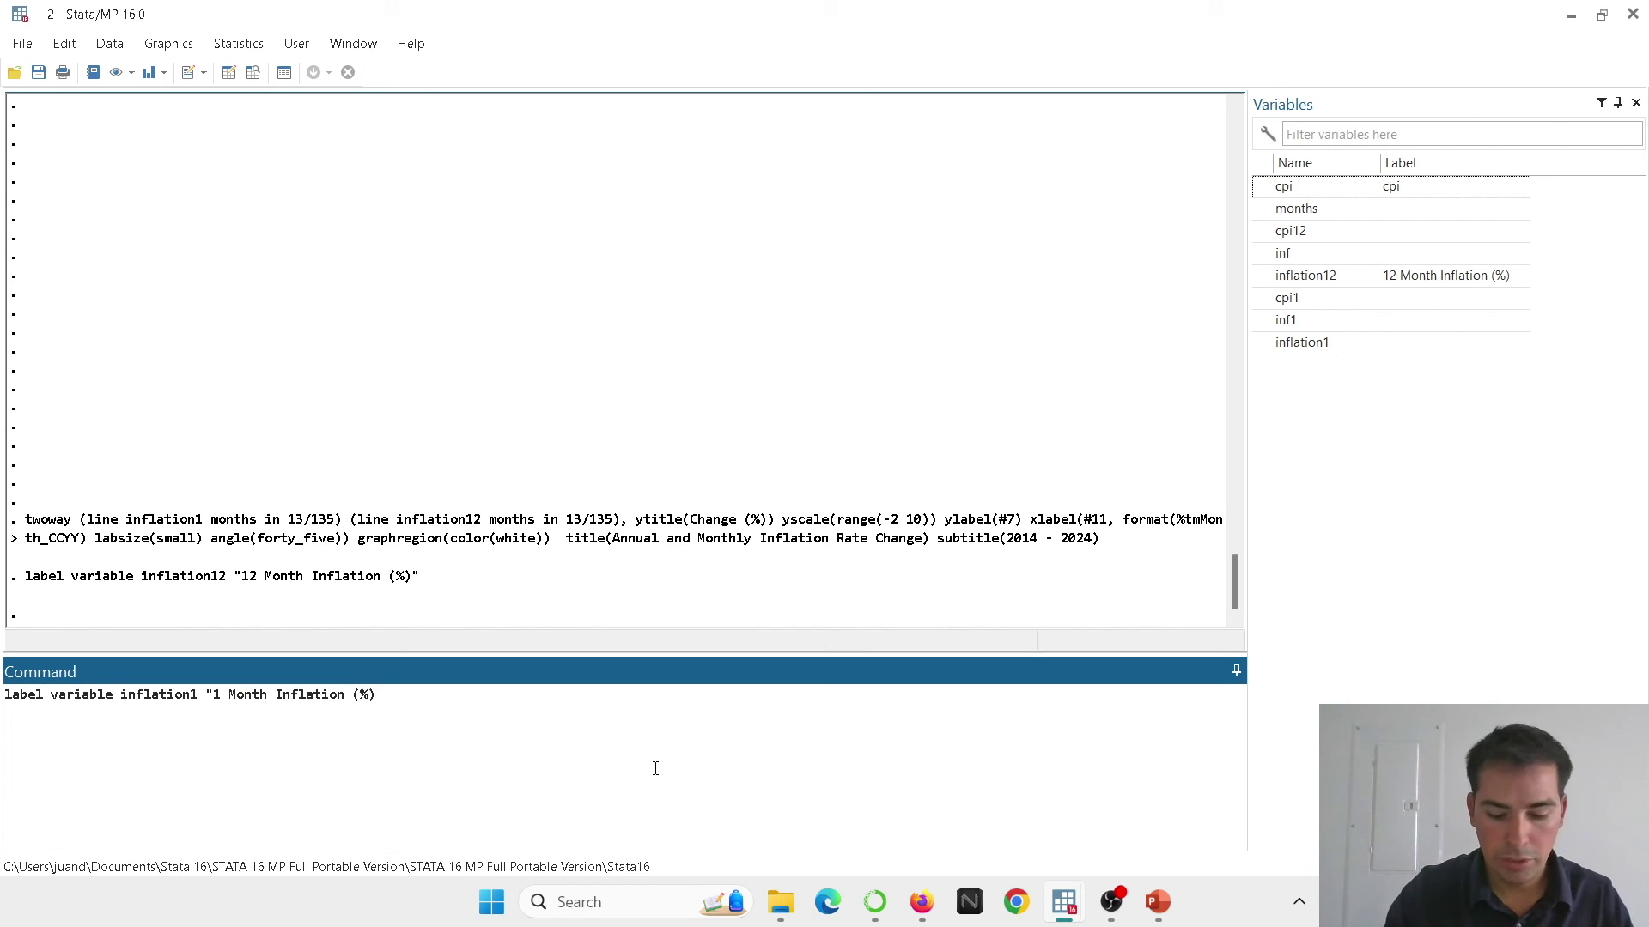
{"action": "key", "text": "Return"}
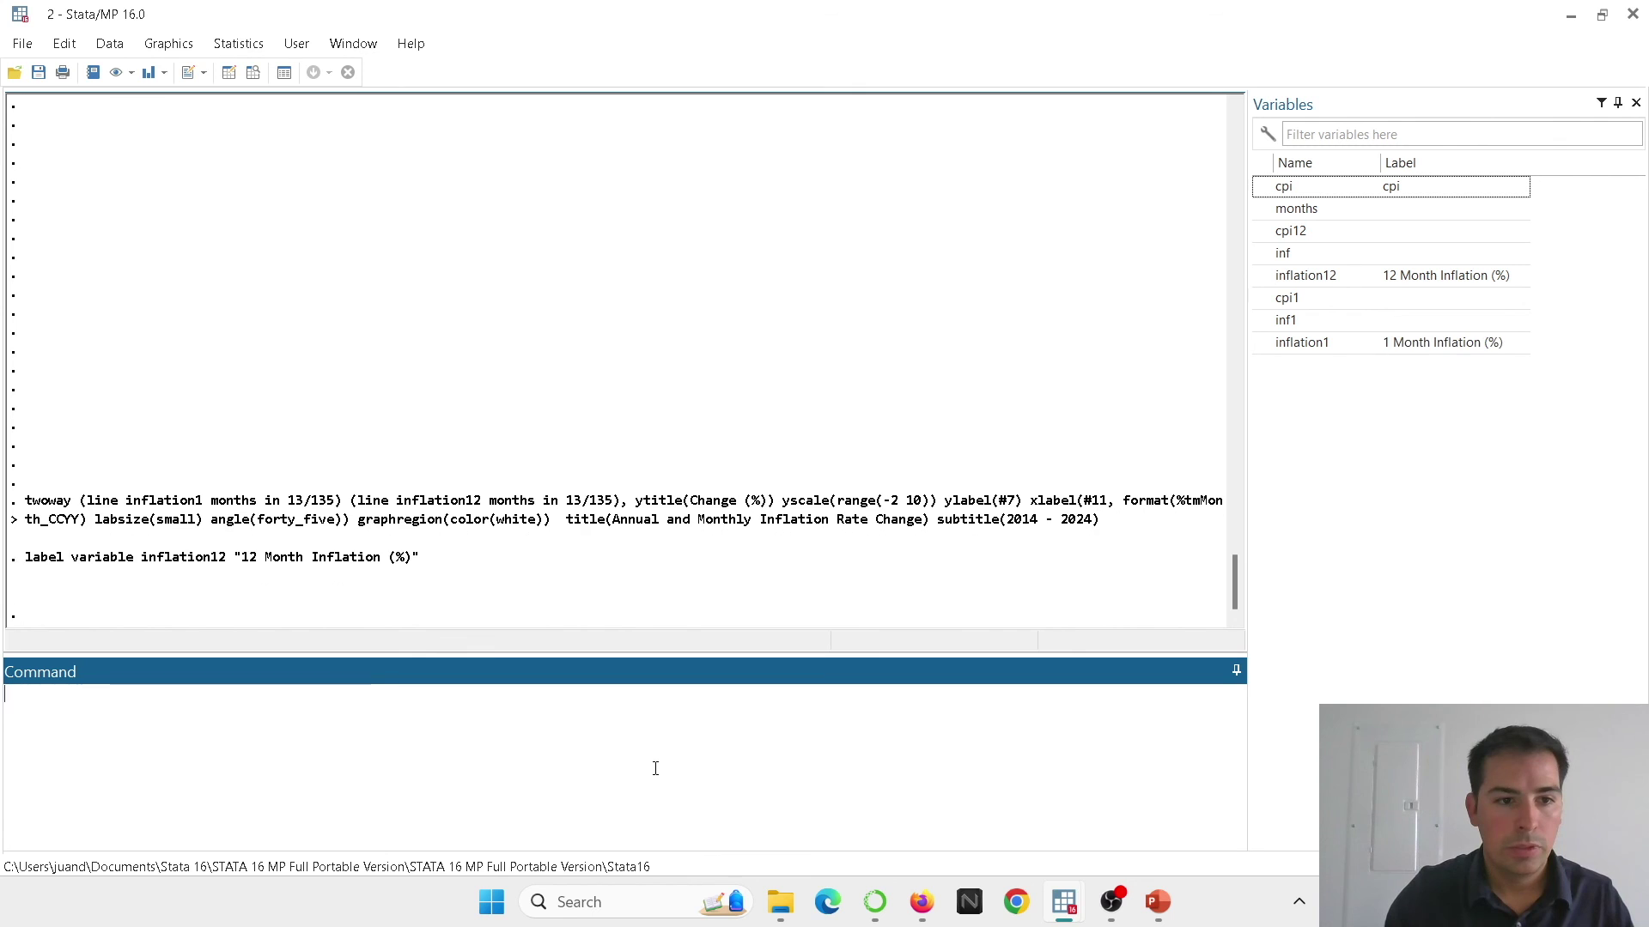
Rerun the previous twoway command so the legend shows the new variable labels
{"action": "key", "text": "Page_Up"}
{"action": "key", "text": "Page_Up"}
{"action": "key", "text": "Page_Up"}
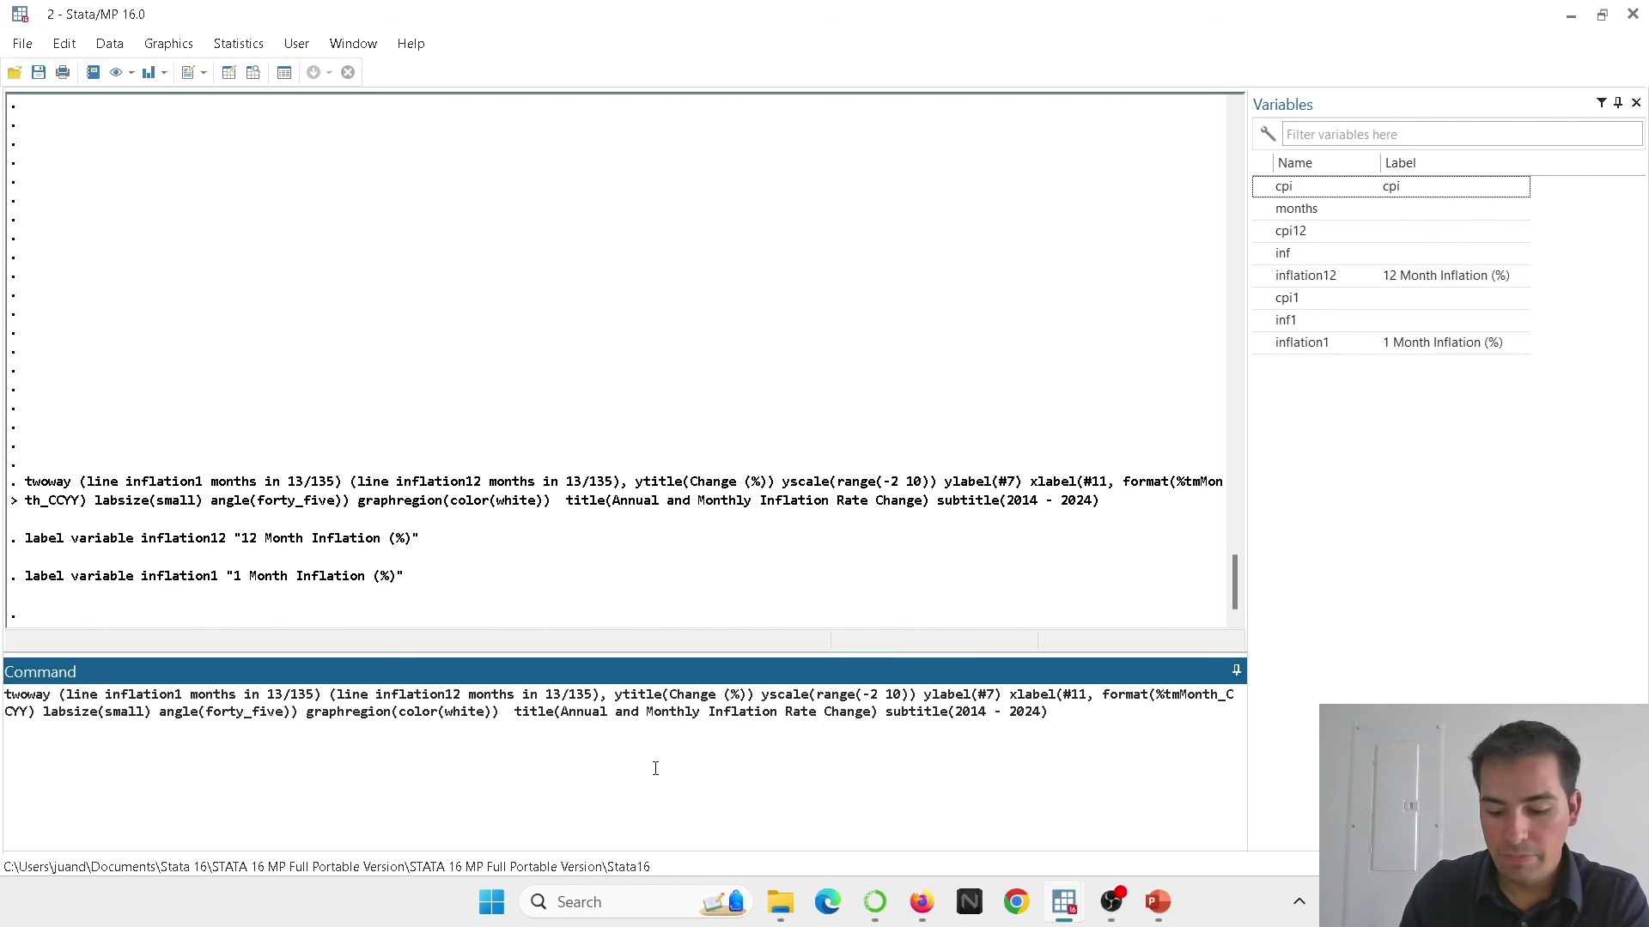
{"action": "key", "text": "Return"}
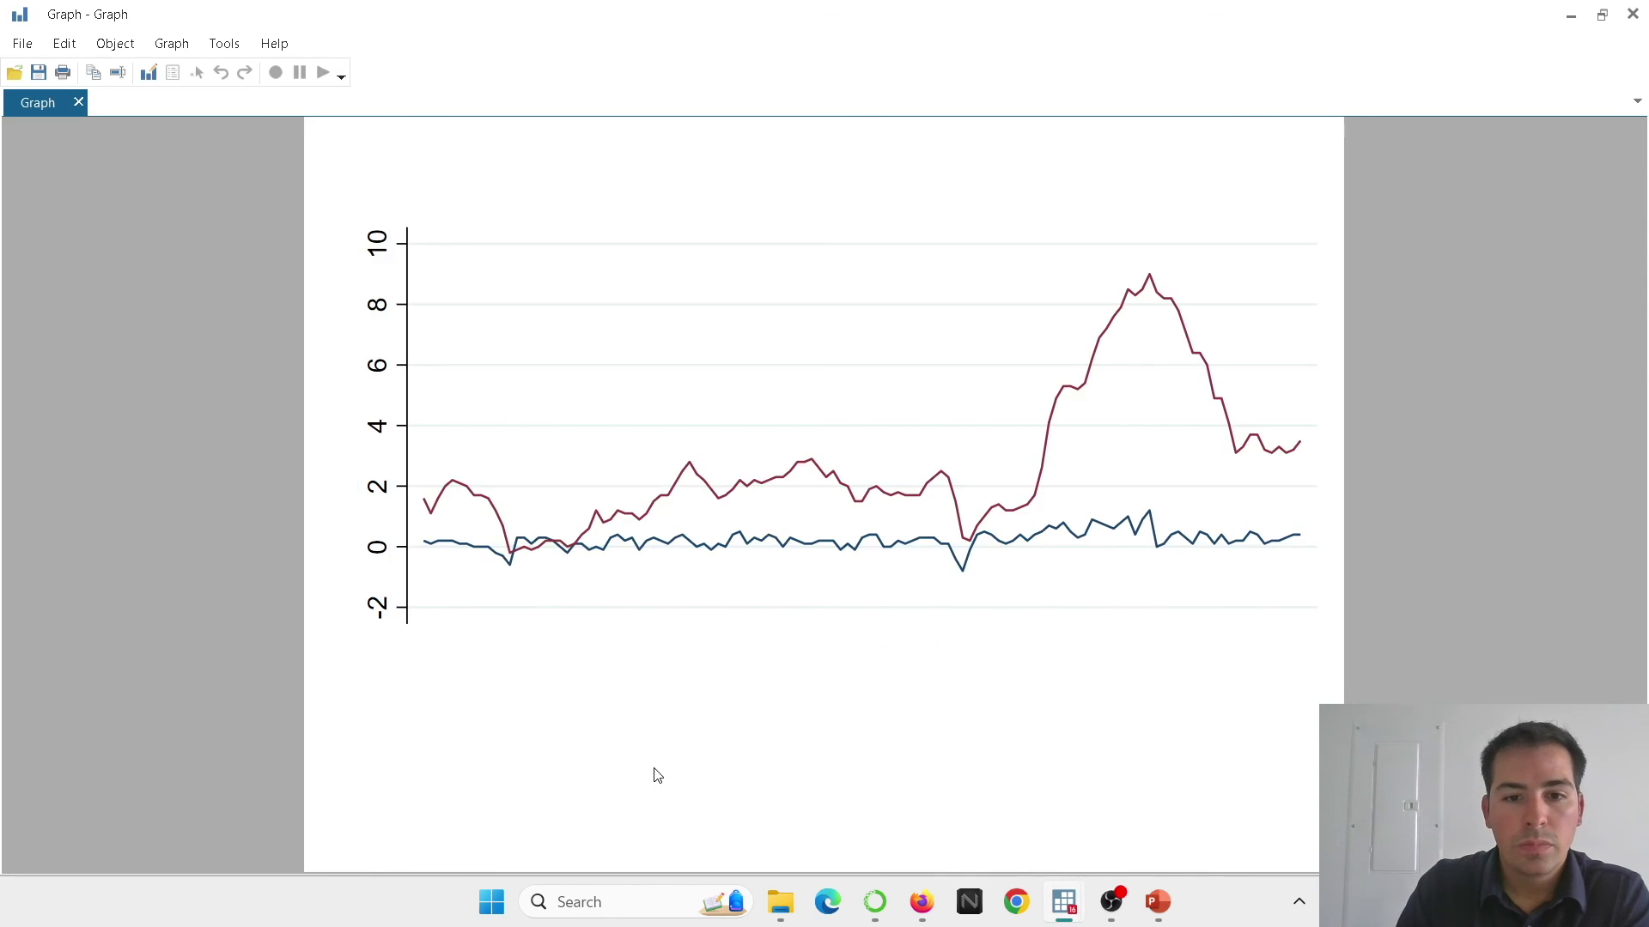